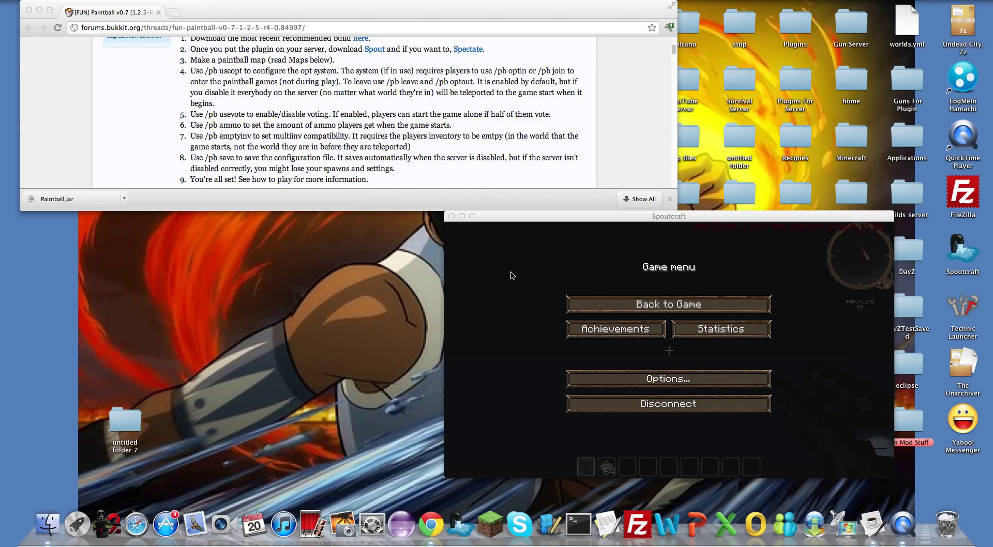
Bring the Paintball forum thread forward, then expand and play the v0.6 video tutorial
click(463, 181)
scroll(351, 95, down, 10)
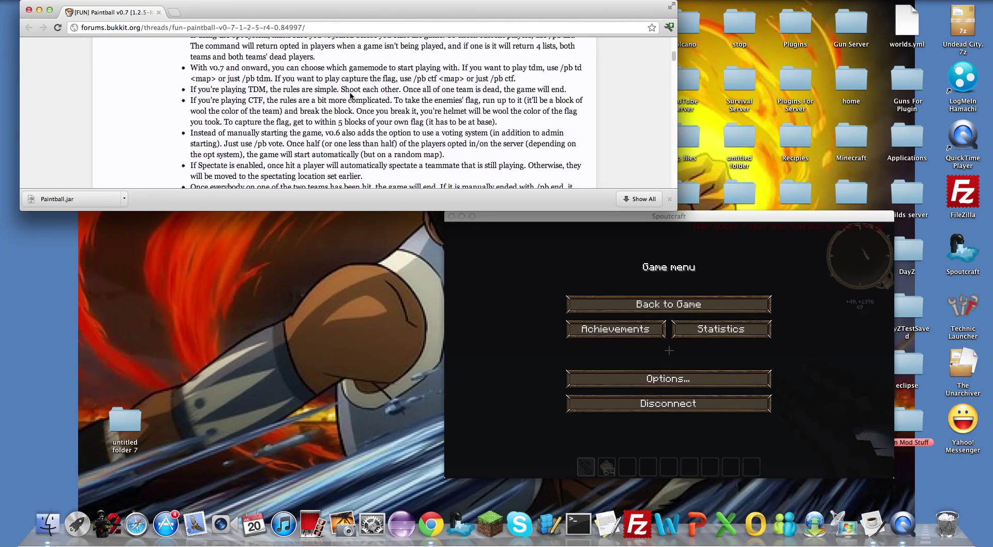
scroll(351, 95, down, 15)
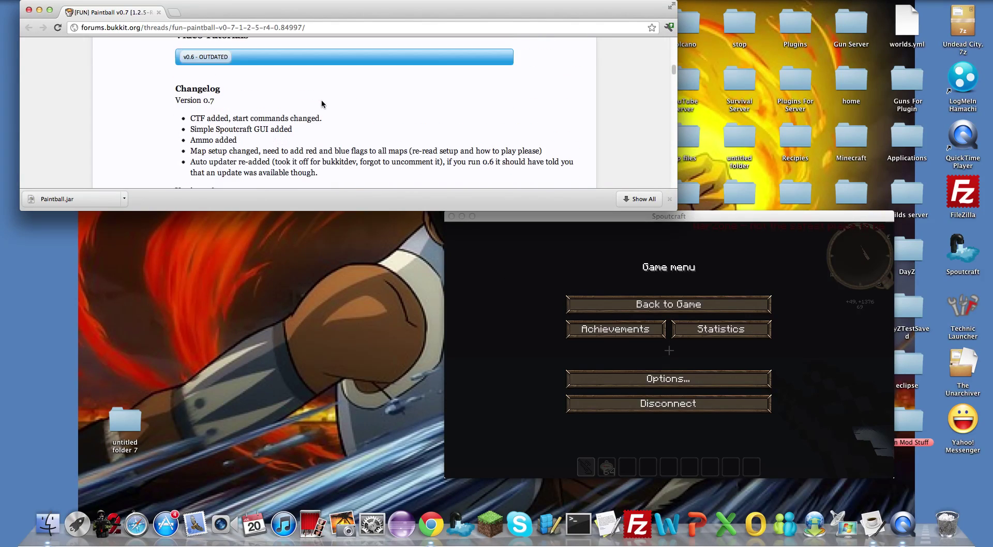
click(218, 58)
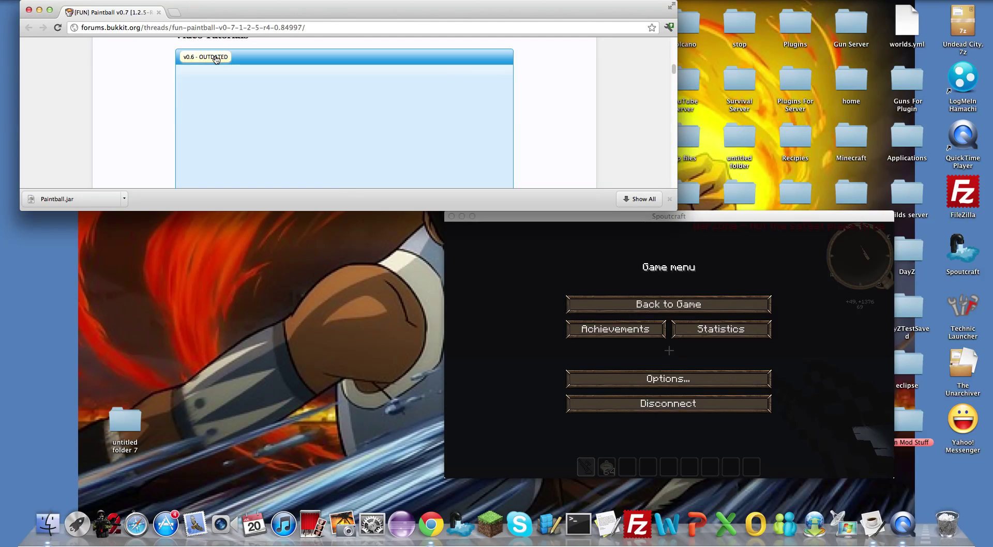
scroll(213, 73, down, 1)
scroll(212, 81, up, 5)
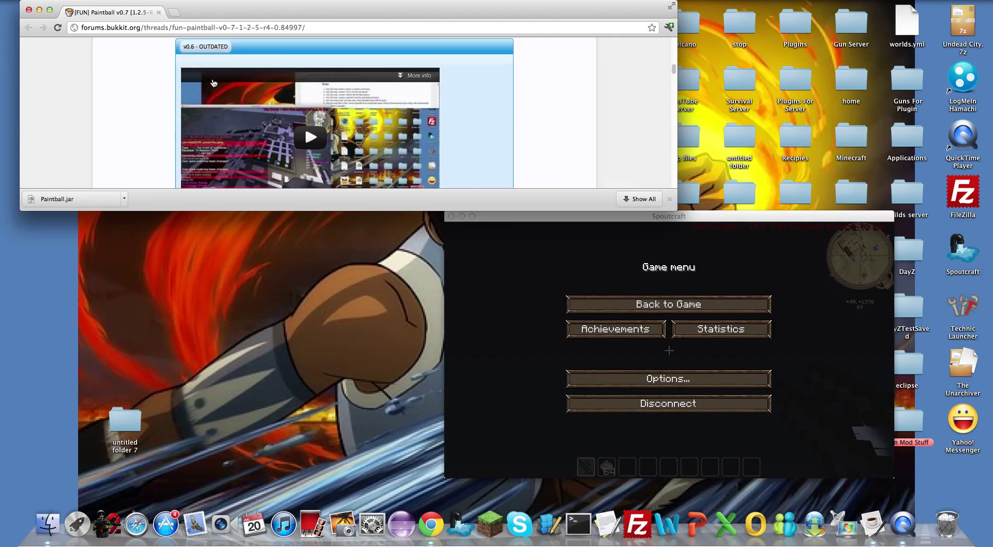
scroll(294, 113, down, 3)
click(293, 113)
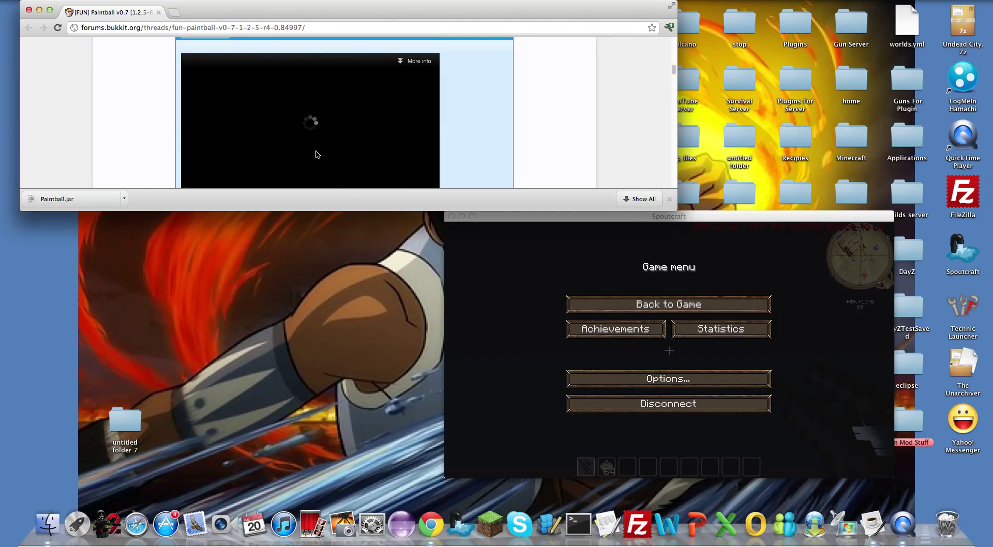
Collapse the v0.6 video and scroll down to the Maps setup commands
scroll(317, 154, down, 2)
scroll(317, 154, up, 4)
scroll(239, 167, down, 2)
scroll(231, 165, down, 1)
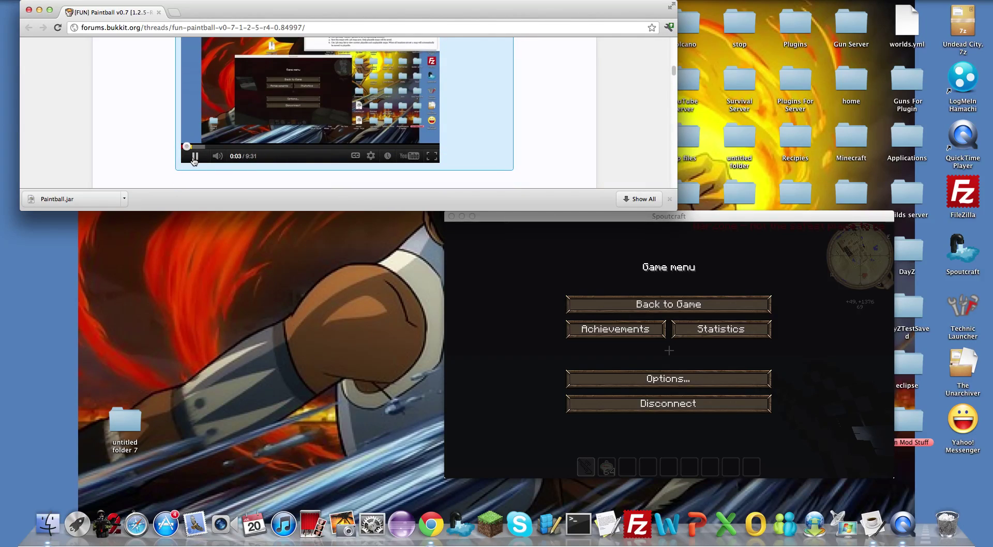
scroll(216, 163, up, 1)
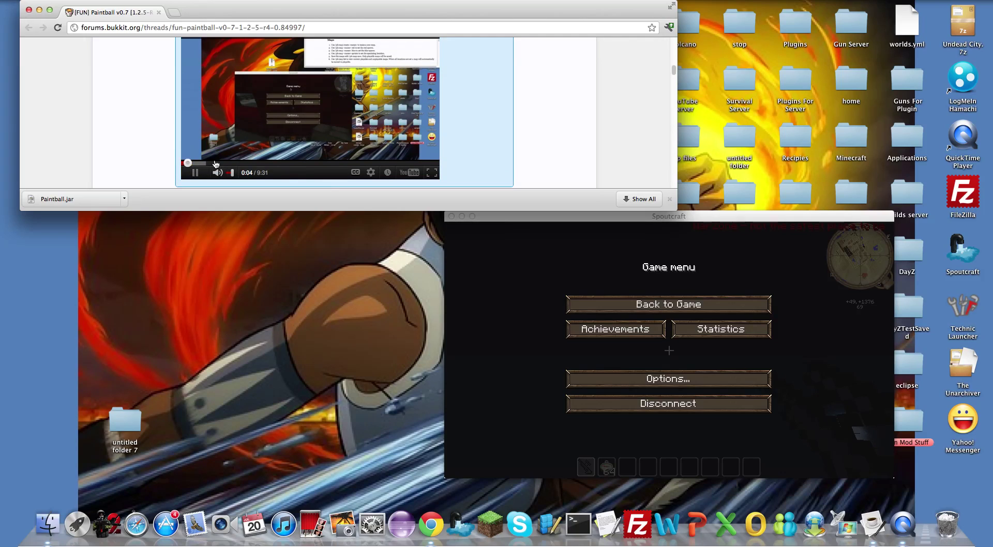
scroll(246, 148, up, 5)
click(223, 133)
scroll(441, 127, down, 5)
scroll(441, 127, up, 5)
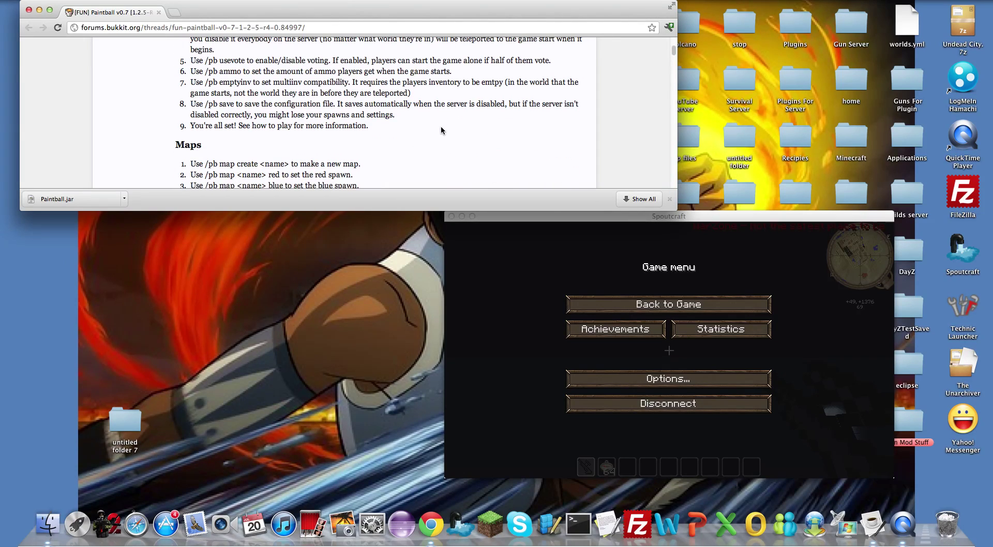
scroll(441, 130, down, 3)
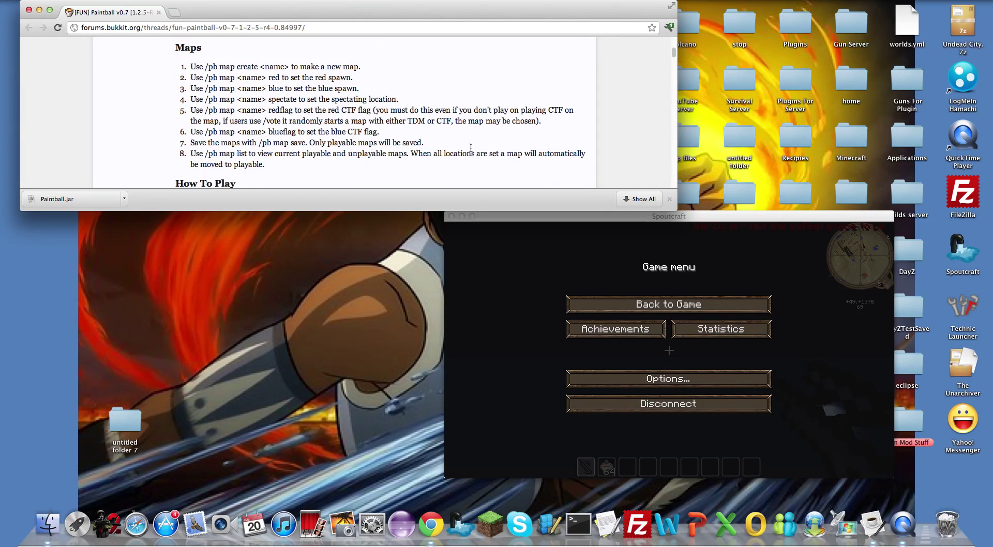
Return to the game and walk across the arena to the stone wall
click(680, 304)
click(688, 306)
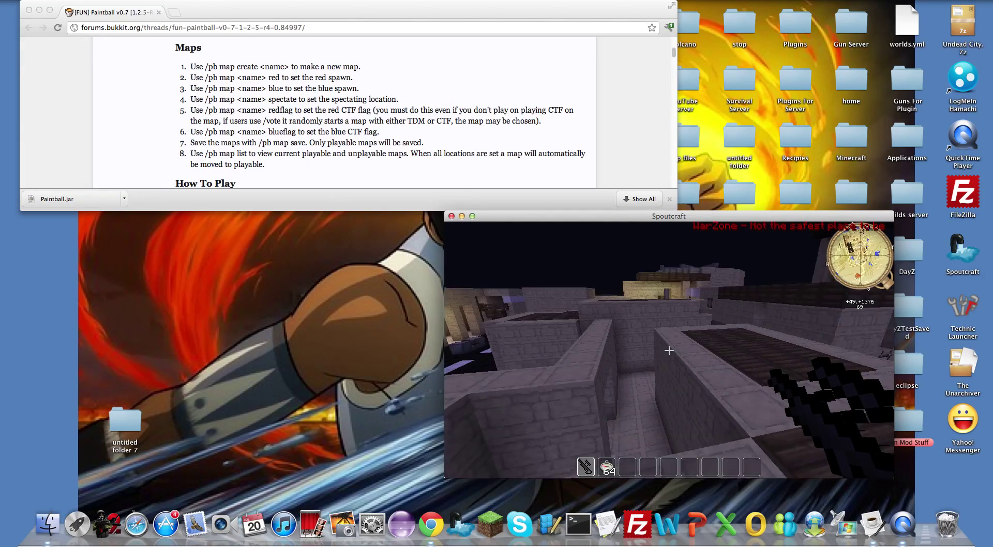
key(w)
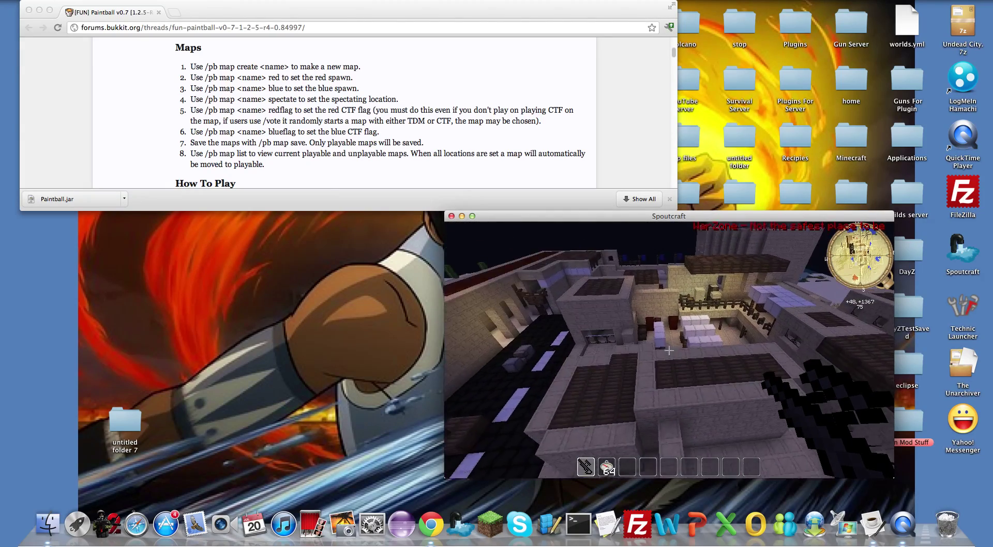
key(w)
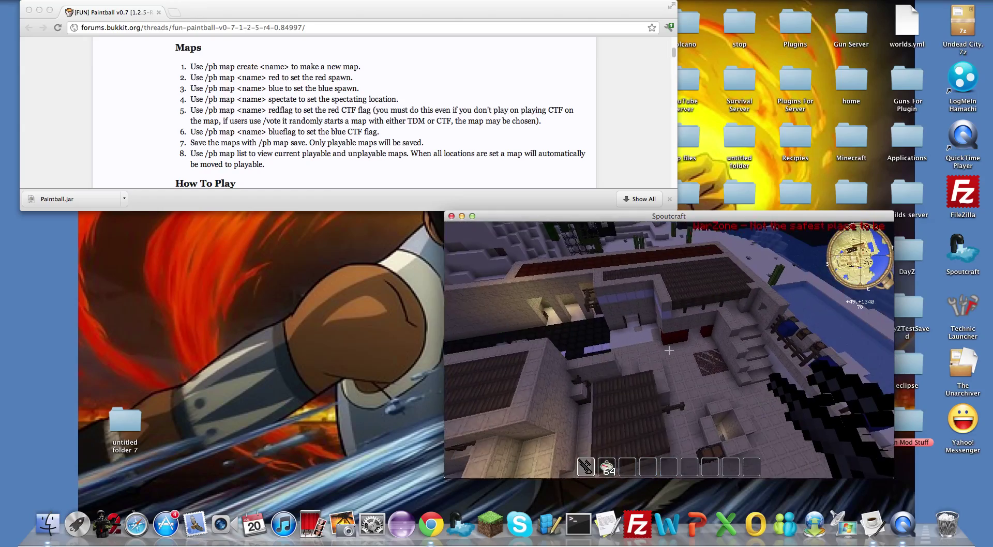
key(w)
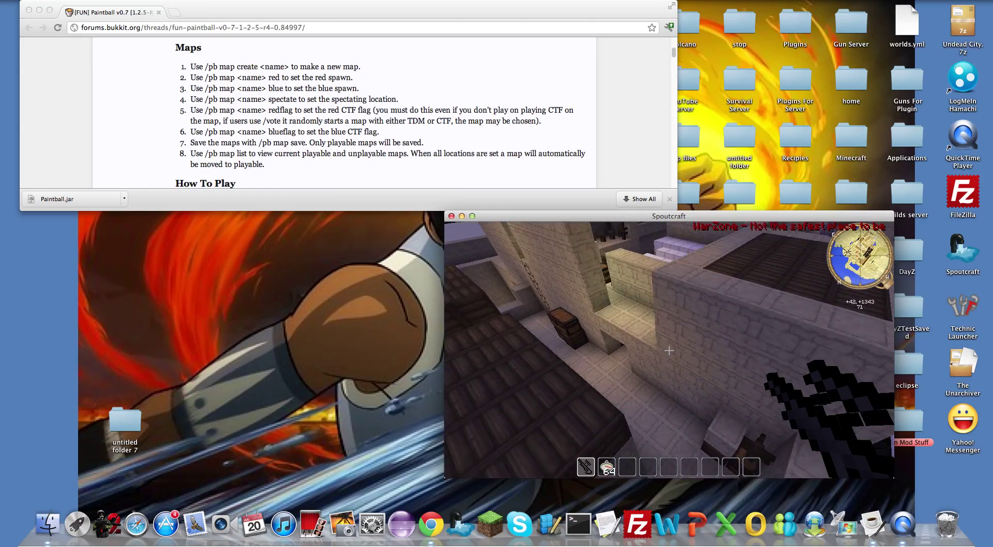
List the server's worlds with /mvli, then teleport with /mvtp rust
key(slash)
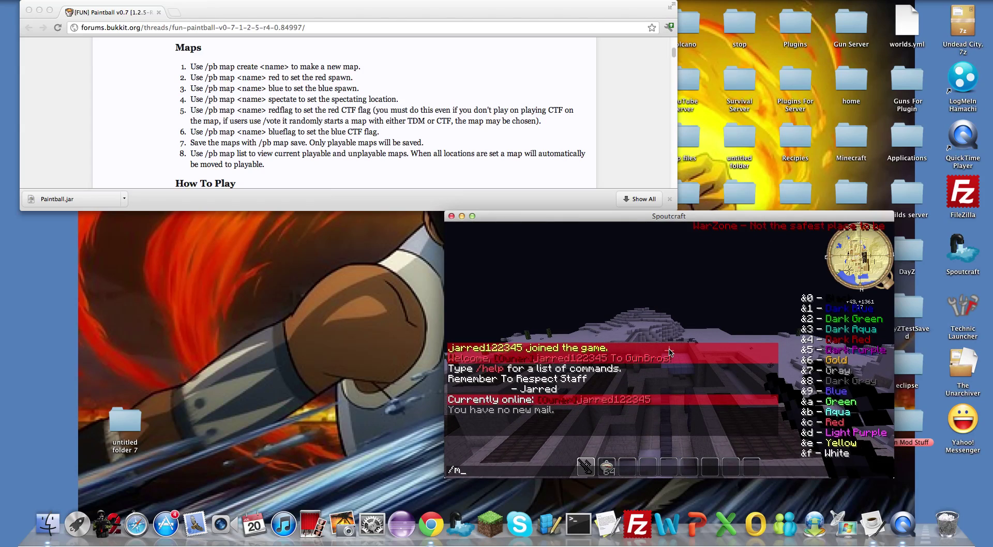
text(vtp rust)
key(Return)
key(slash)
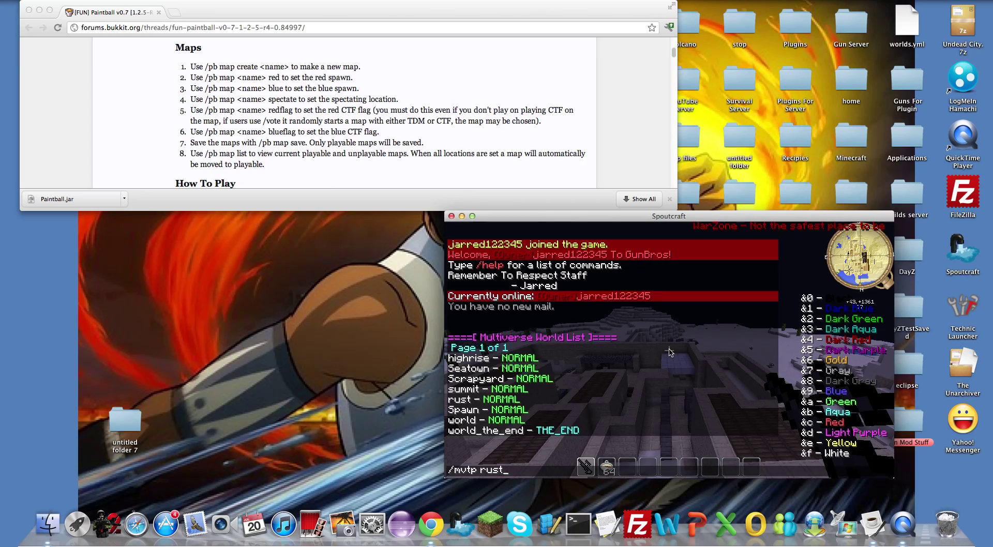
key(Return)
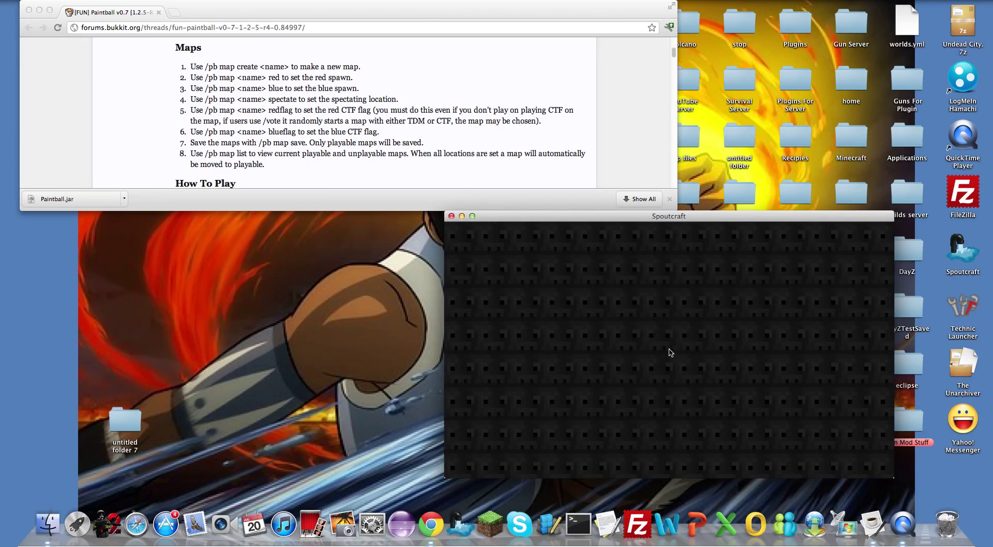
In the rust world, walk up to the red wool walls and open chat for a Paintball command
key(t)
key(Escape)
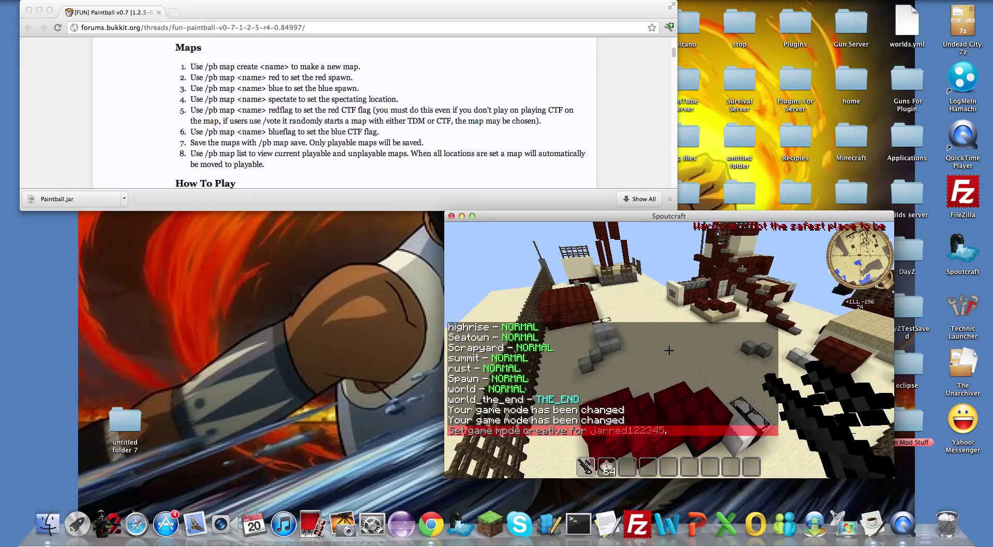
key(w)
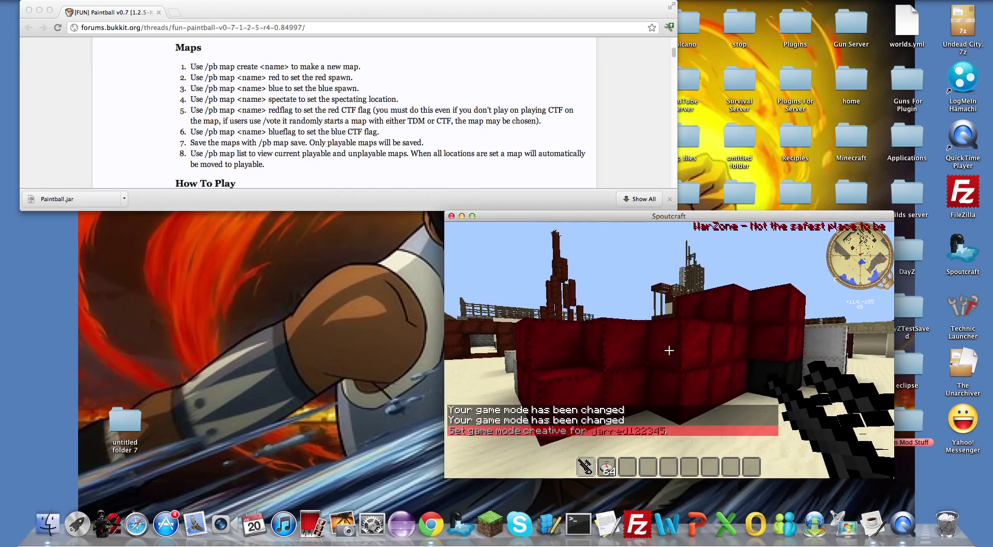
key(t)
text(/pb map create hu)
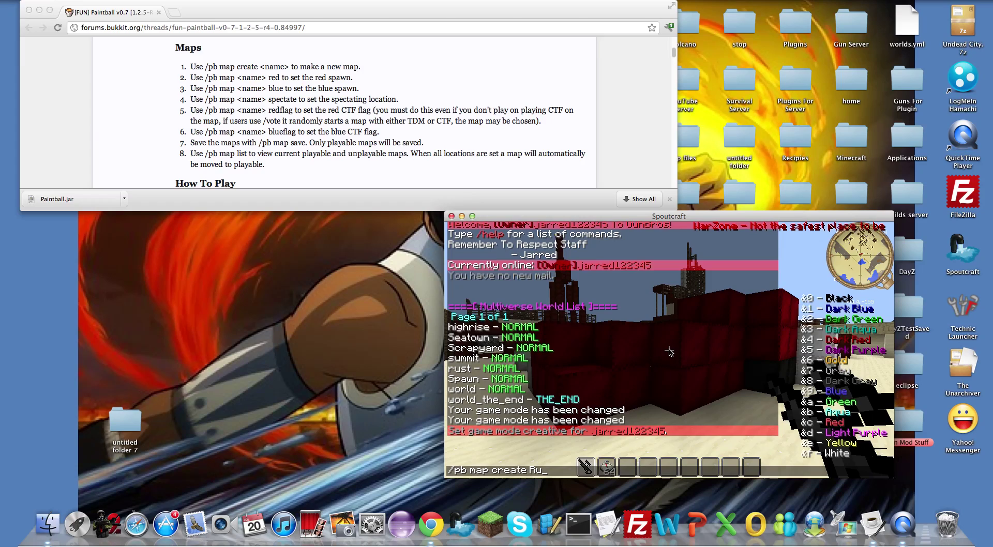
Create the map Rust with /pb map create Rust and set its red spawn at the red walls
text(st)
key(Return)
key(t)
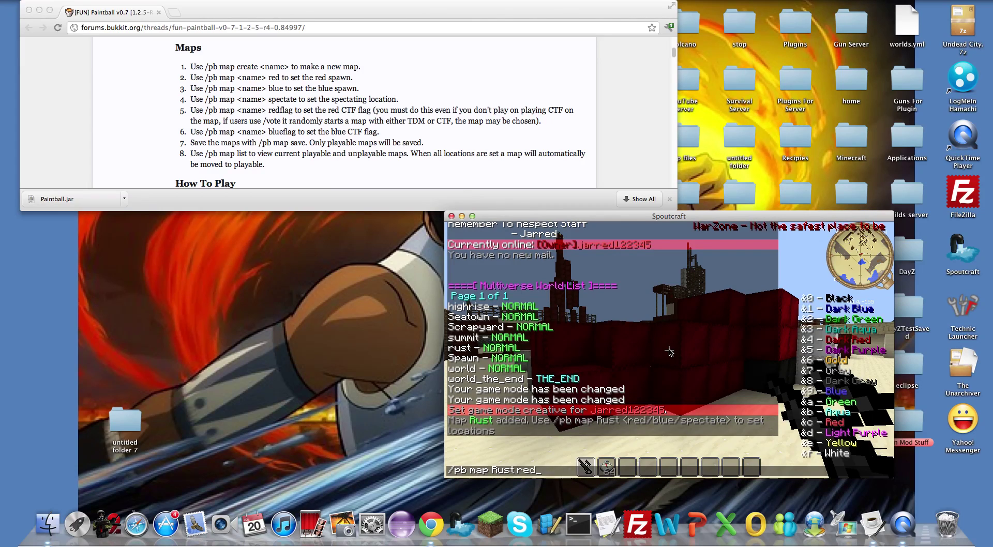
key(Return)
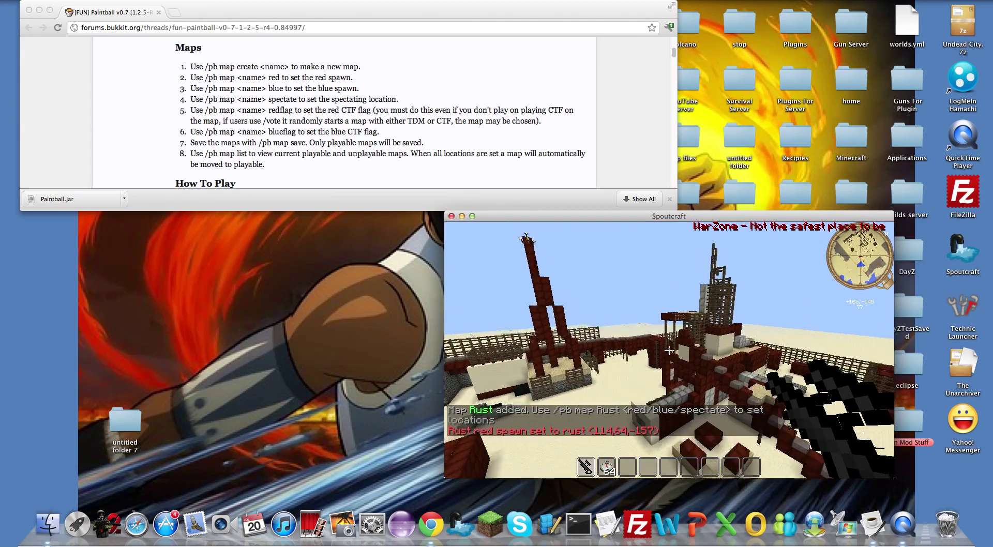
Fly up over the Rust map, descend, and walk over to the fenced yard
key(w)
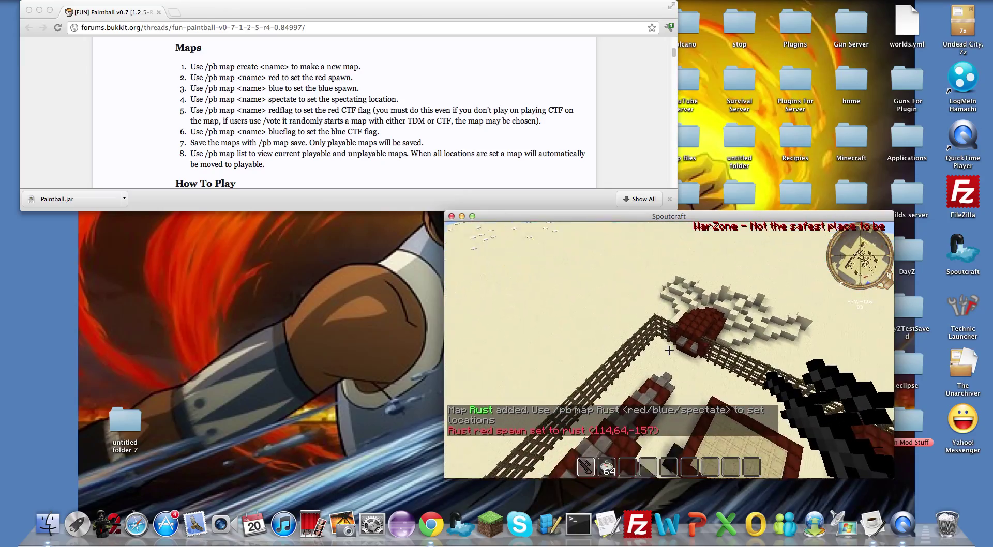
key(w)
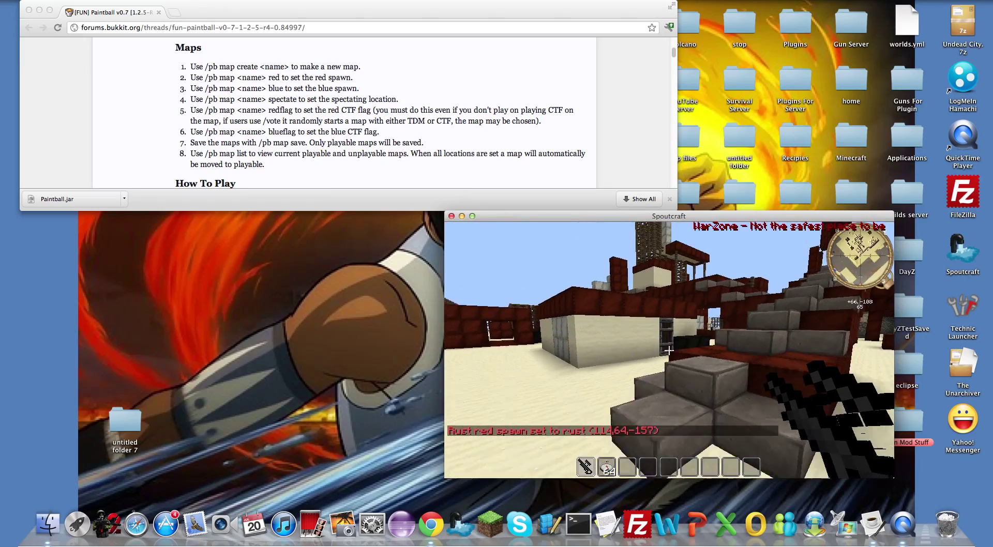
key(w)
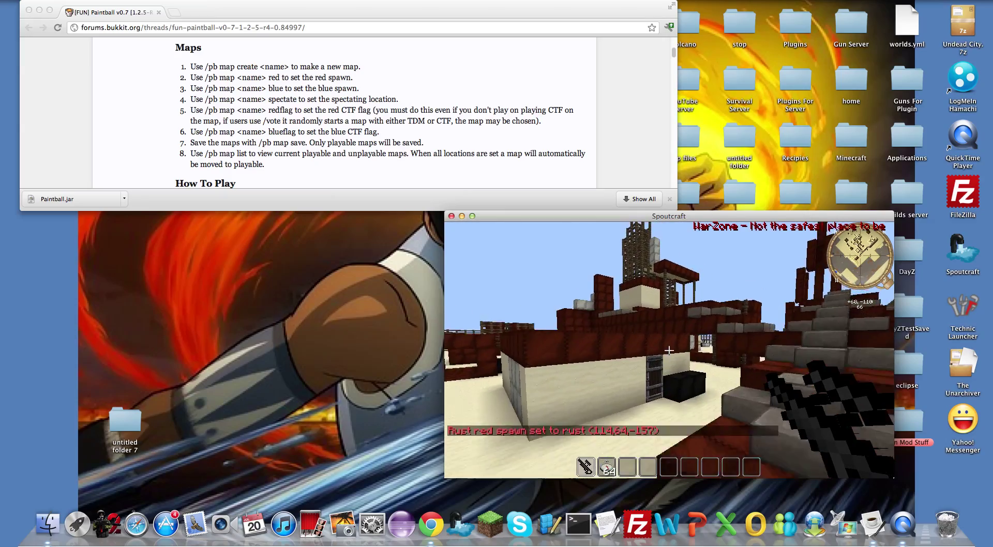
key(w)
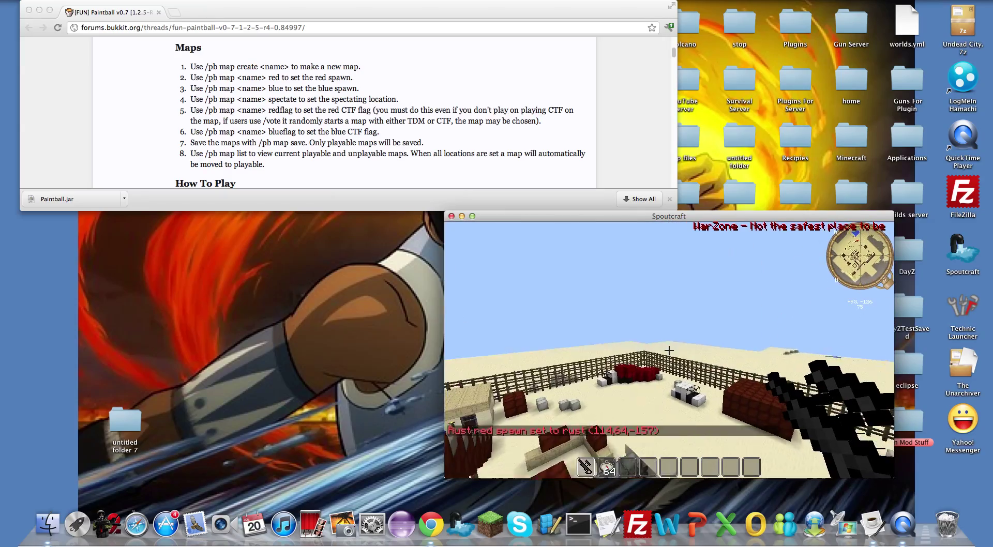
Inside the red block structure, re-set Rust's red spawn to 114,64,-156
key(w)
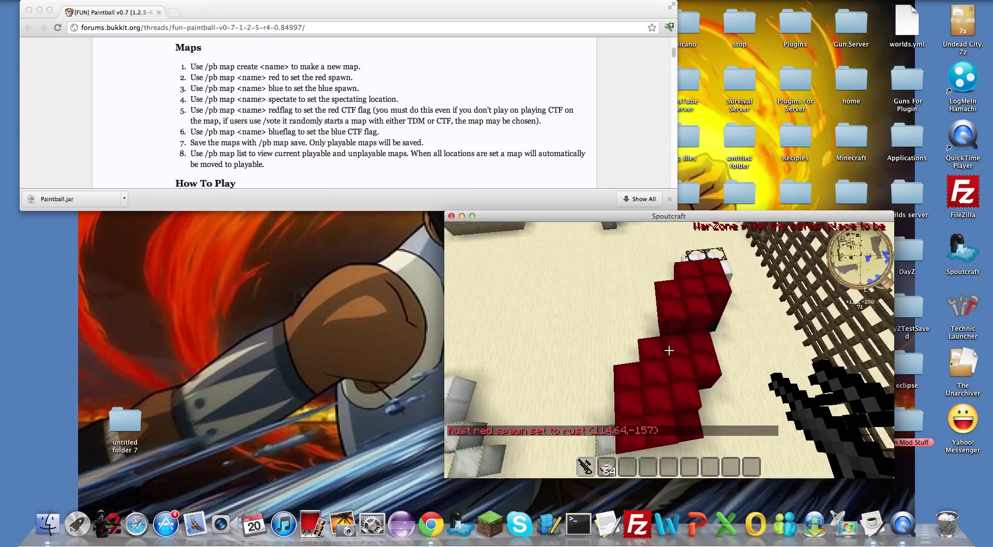
mouse_move(669, 350)
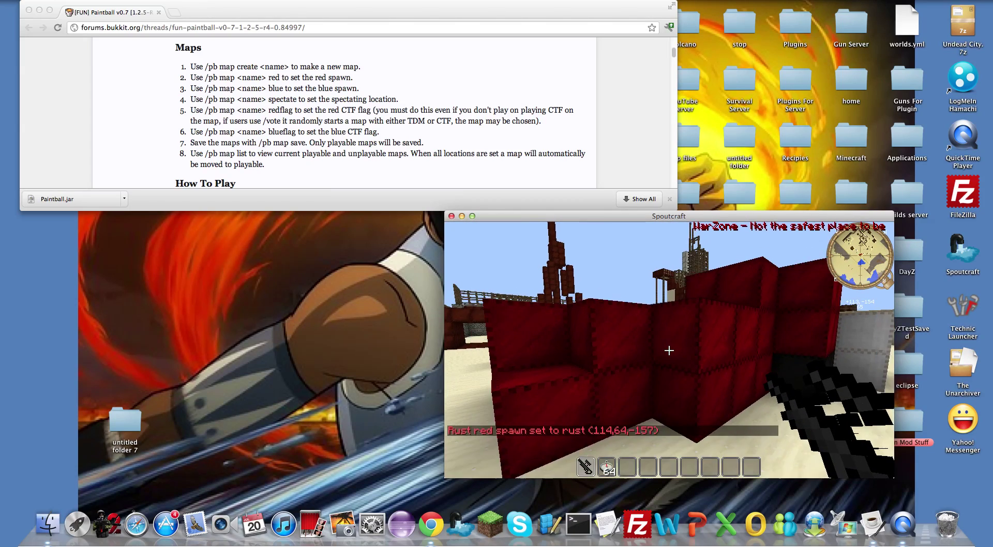
text(/pb map)
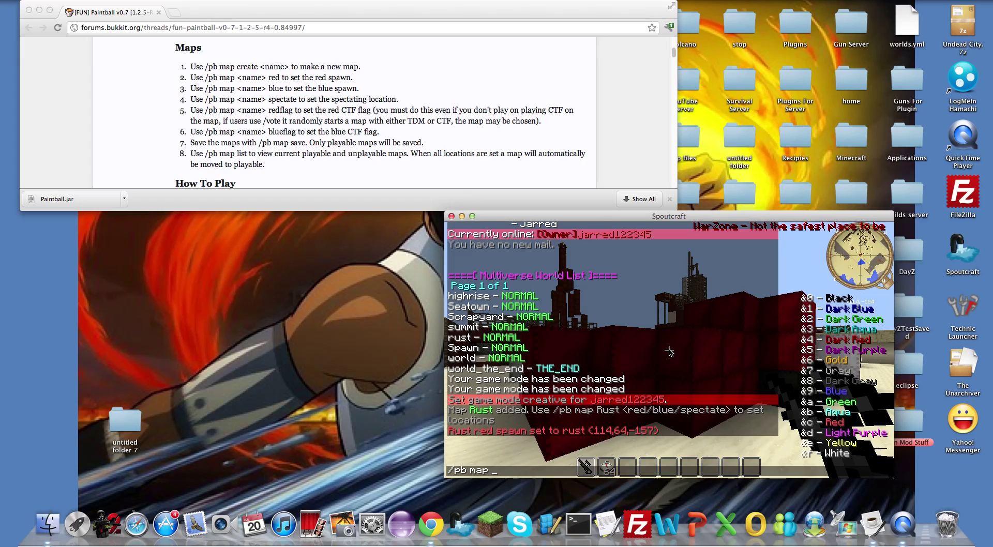
text(red)
key(Return)
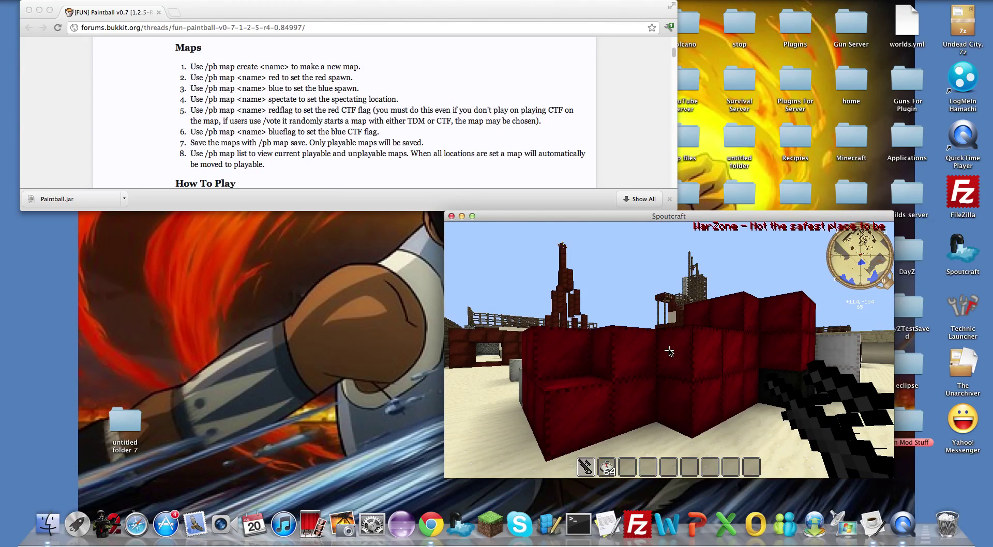
Fly over the red-brick buildings, drop to ground level, and open chat
key(w)
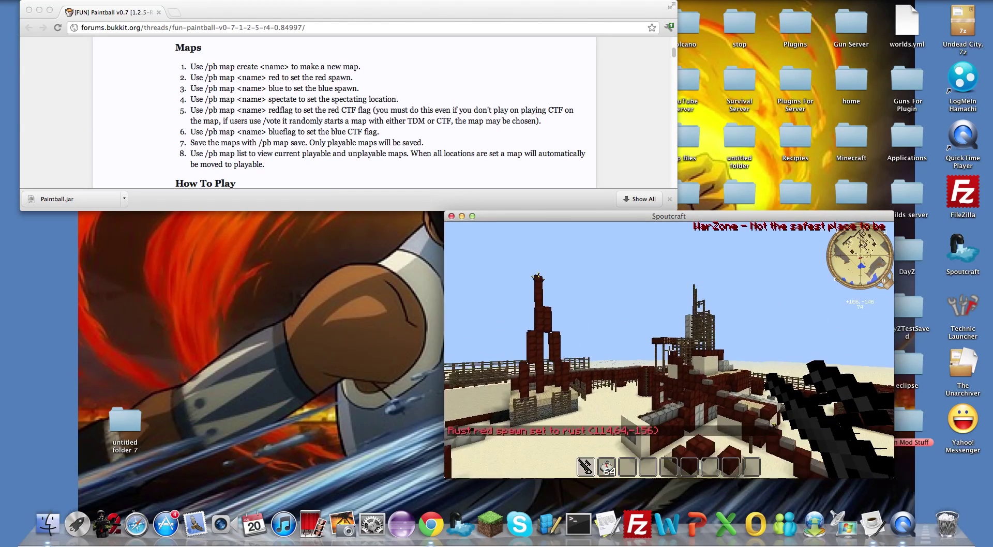
key(w)
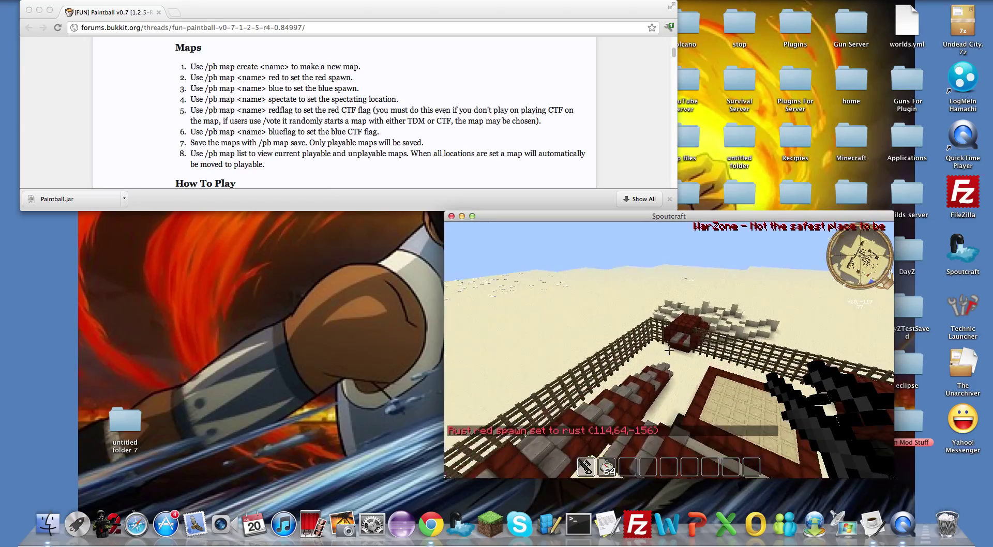
key(shift)
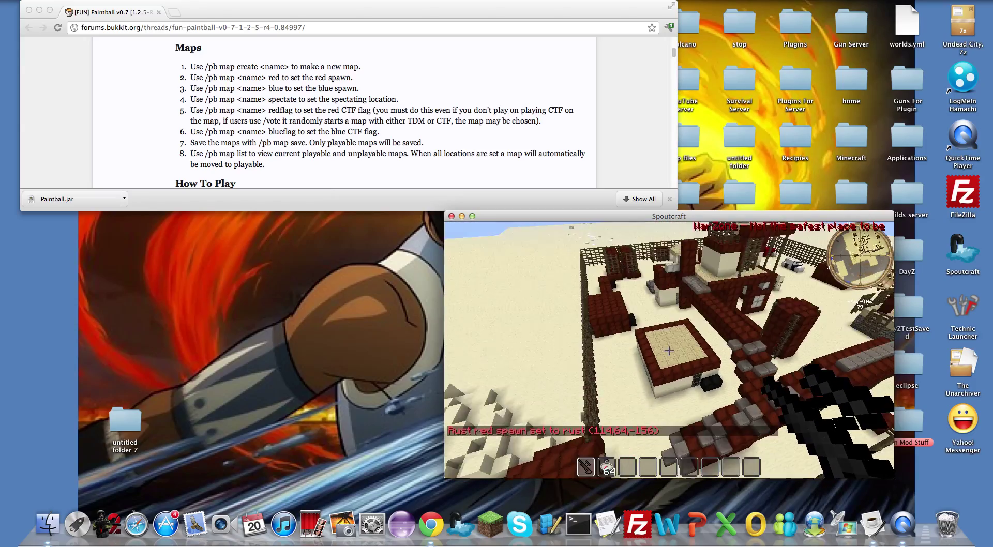
key(t)
text(/pb map Rust Blue)
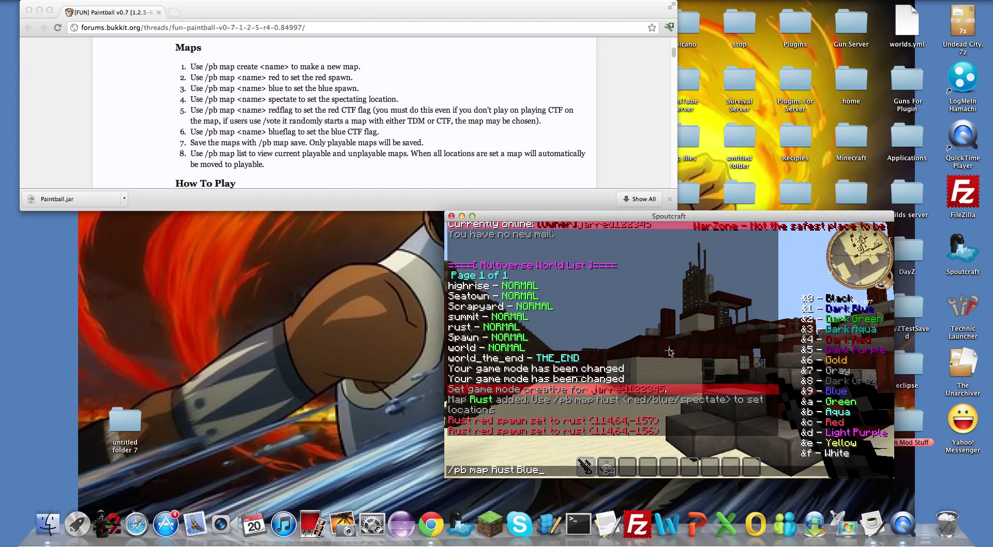
Set Rust's blue spawn with /pb map Rust Blue, then fly up and across the arena
key(Return)
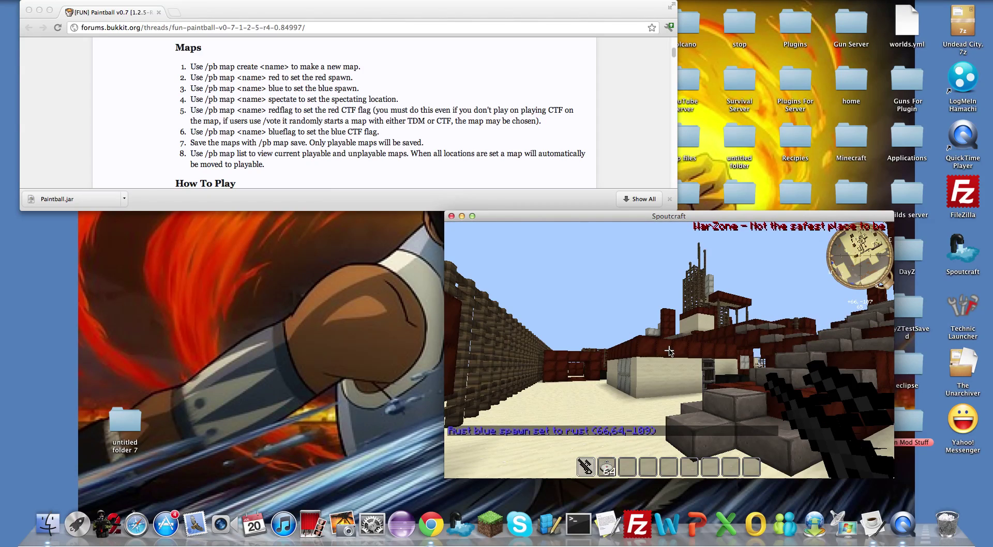
key(space)
key(w)
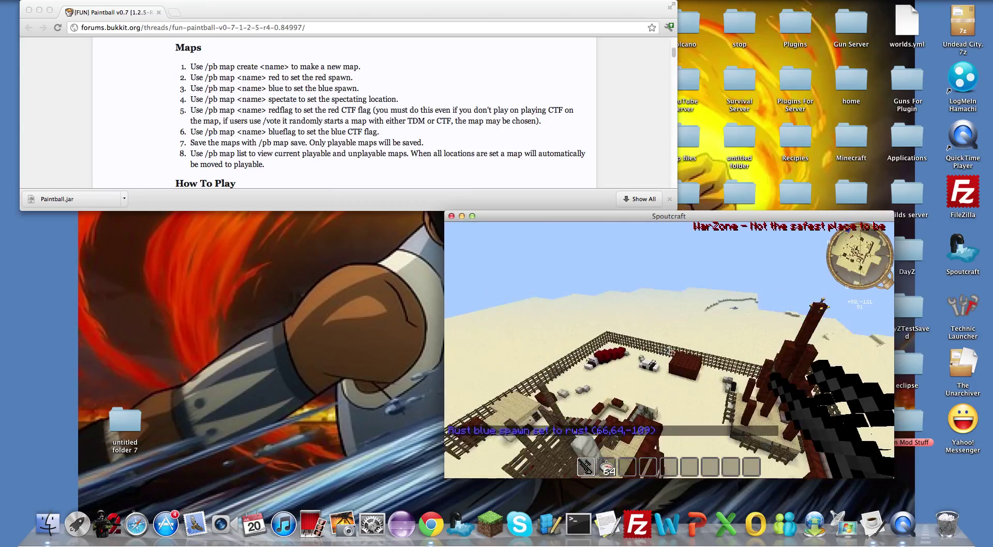
key(w)
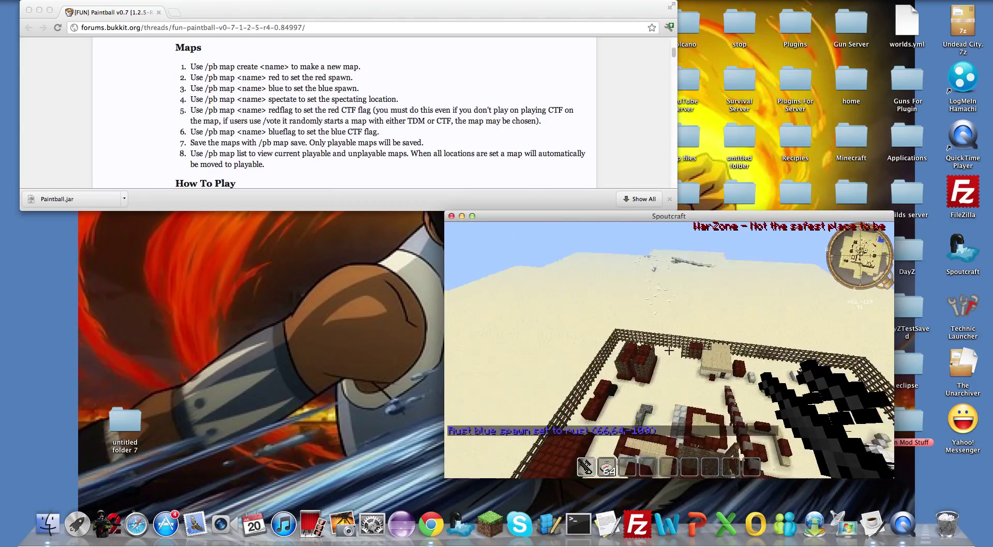
key(w)
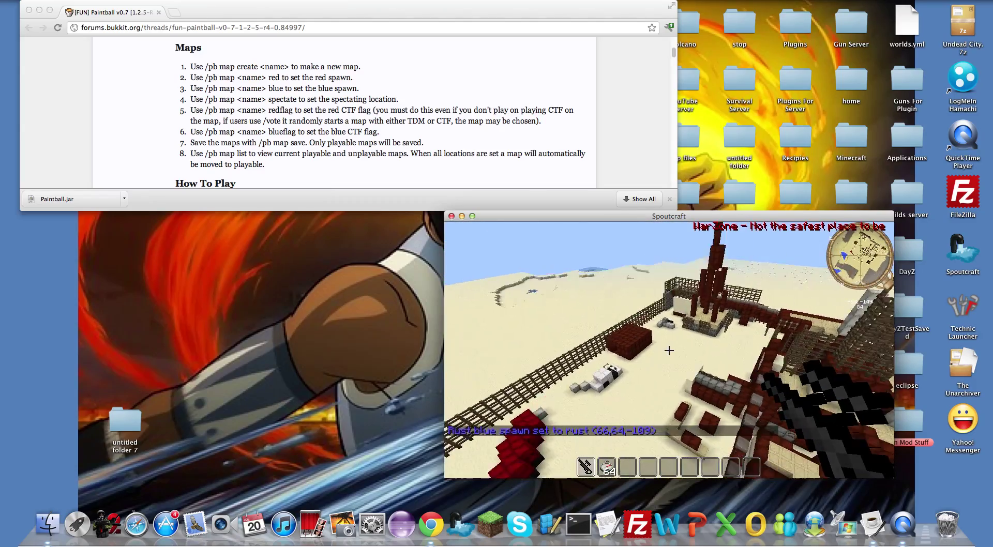
key(w)
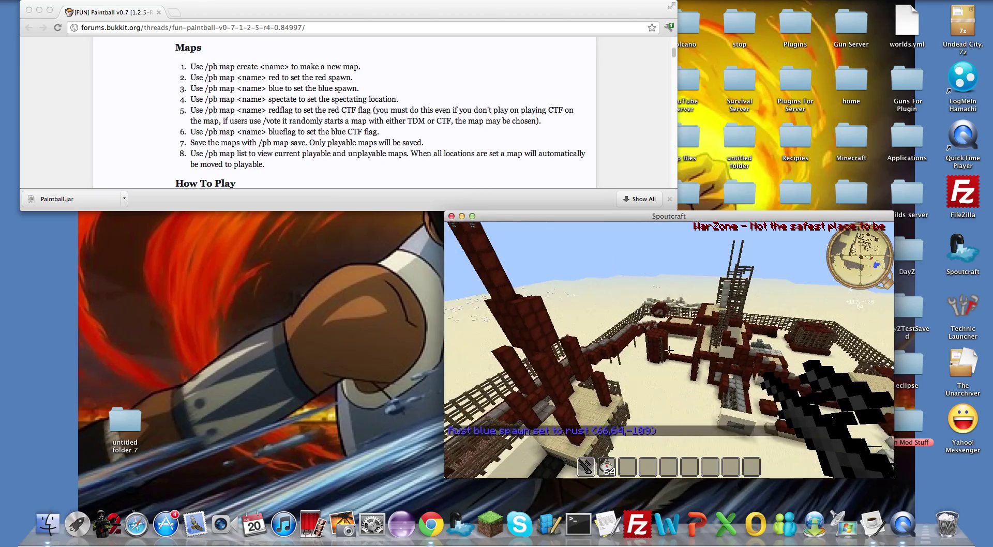
Get the selection wand with //wand and 64 glass blocks via /give
text(t//wand)
key(Return)
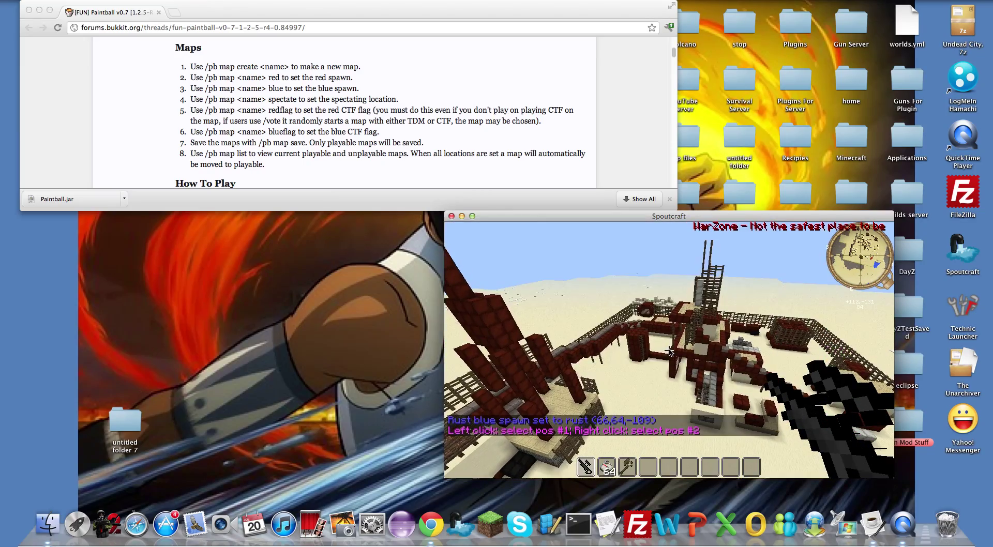
text(/guve jarred gl)
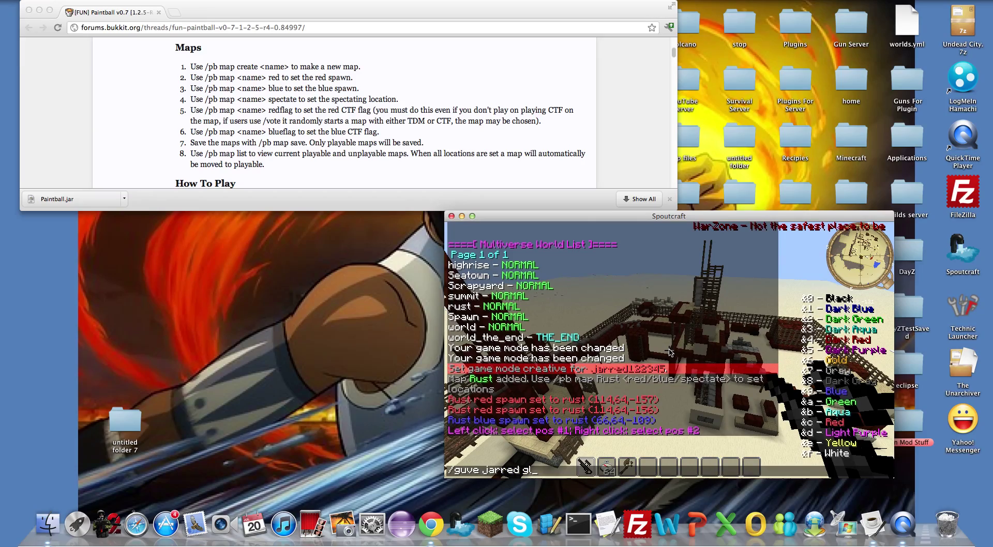
key(Return)
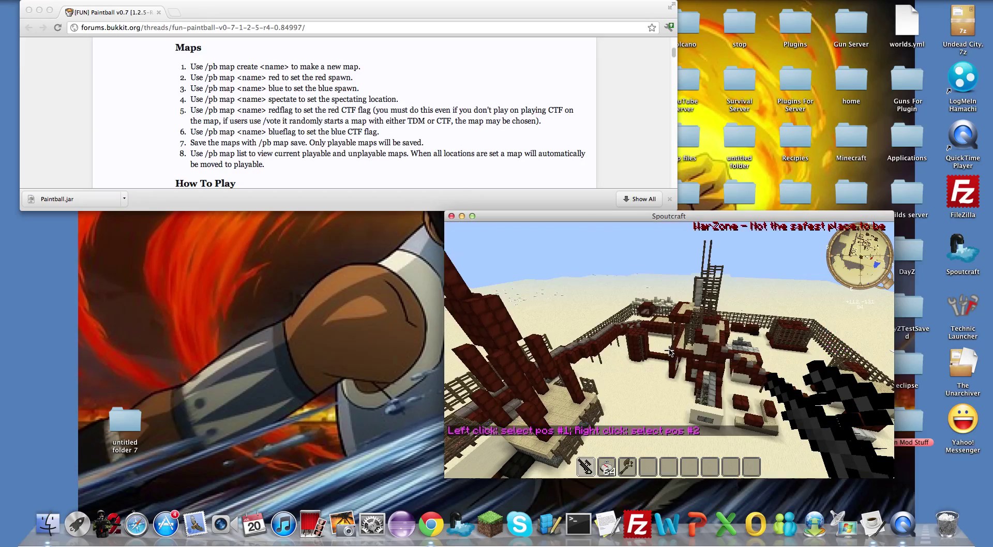
key(slash)
text(/give jarred glas)
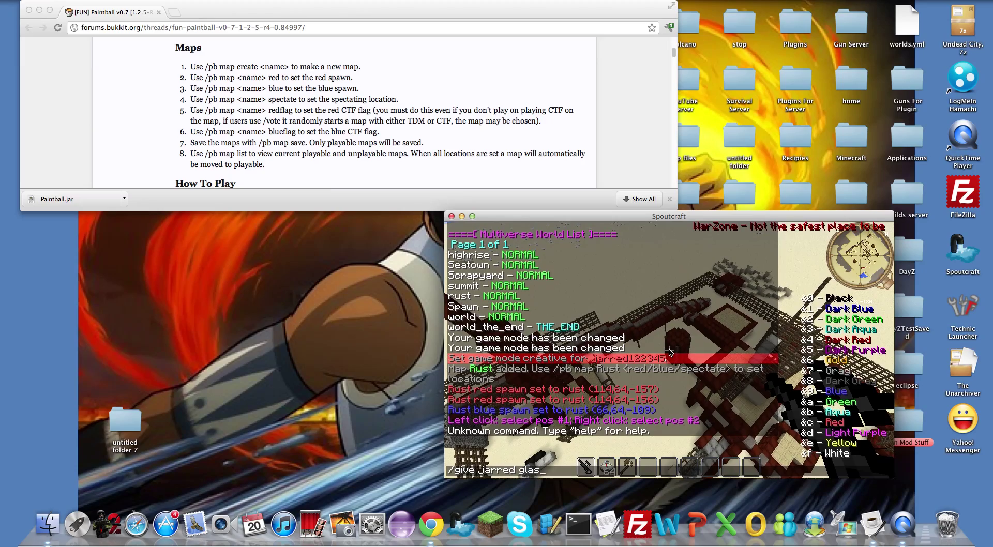
key(Escape)
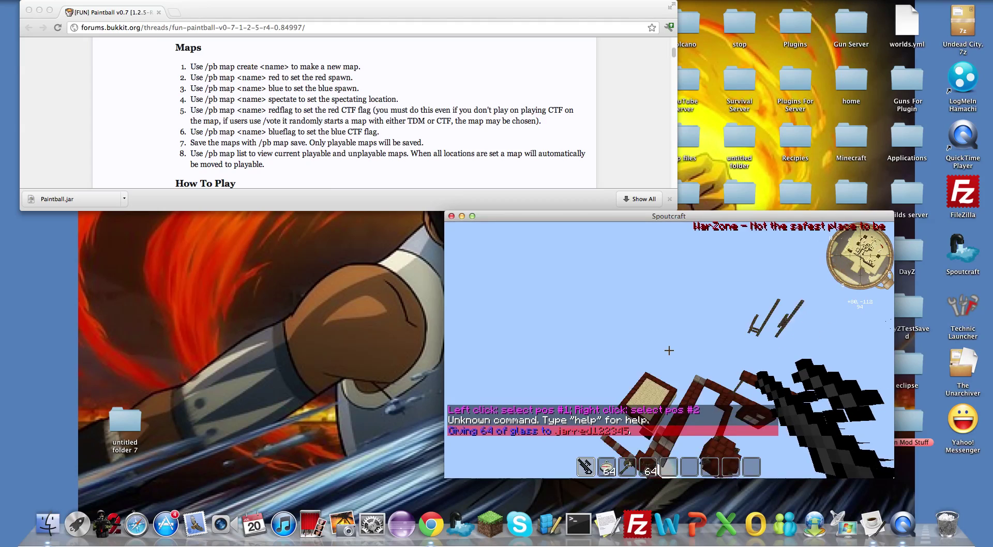
Zoom and recentre the Overview Map, close it, and move out onto the Wilderness sand
key(m)
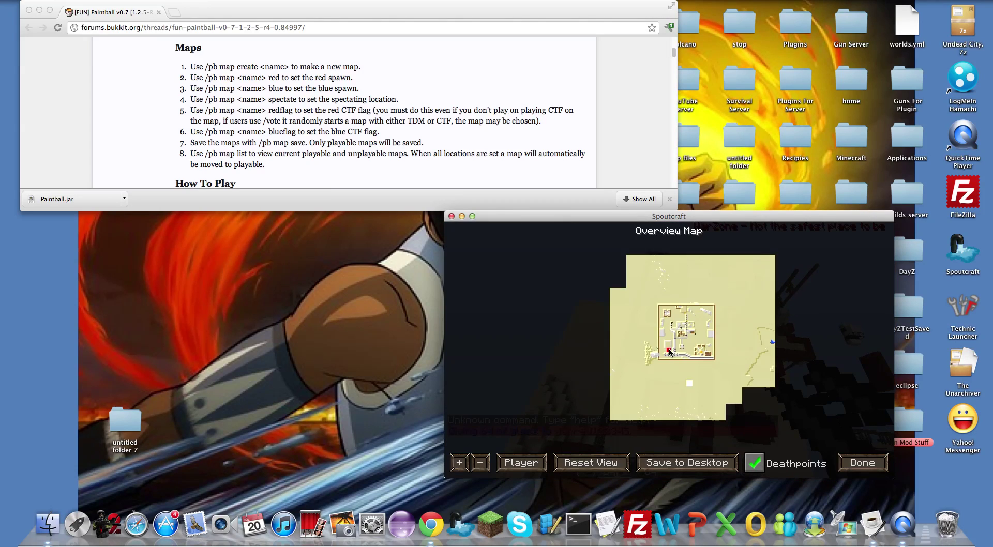
scroll(688, 376, down, 2)
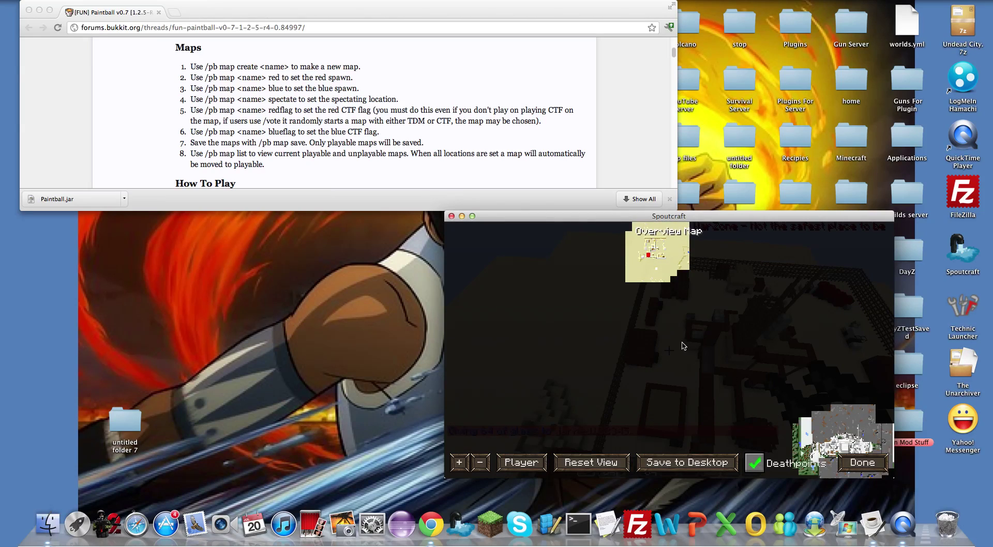
drag(659, 260, 661, 357)
click(879, 466)
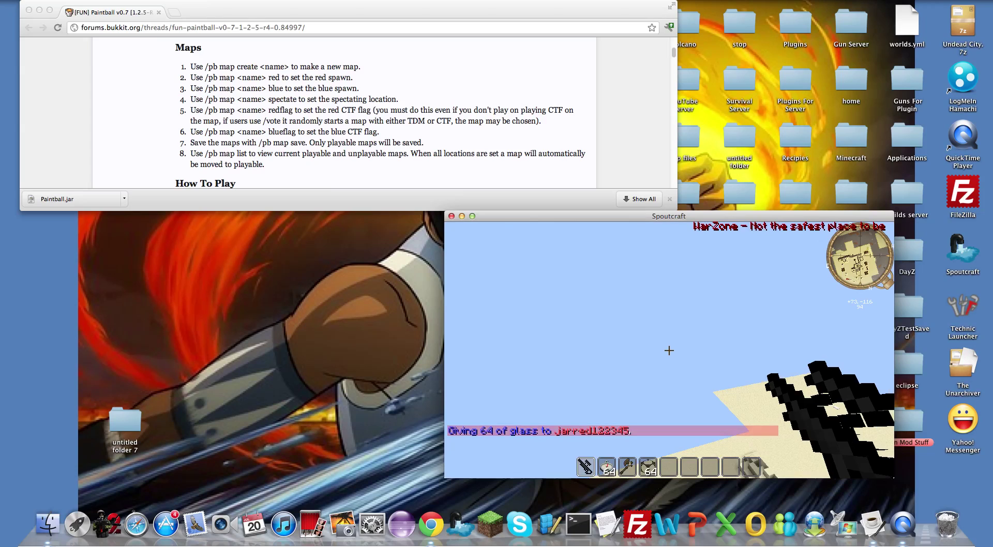
key(w)
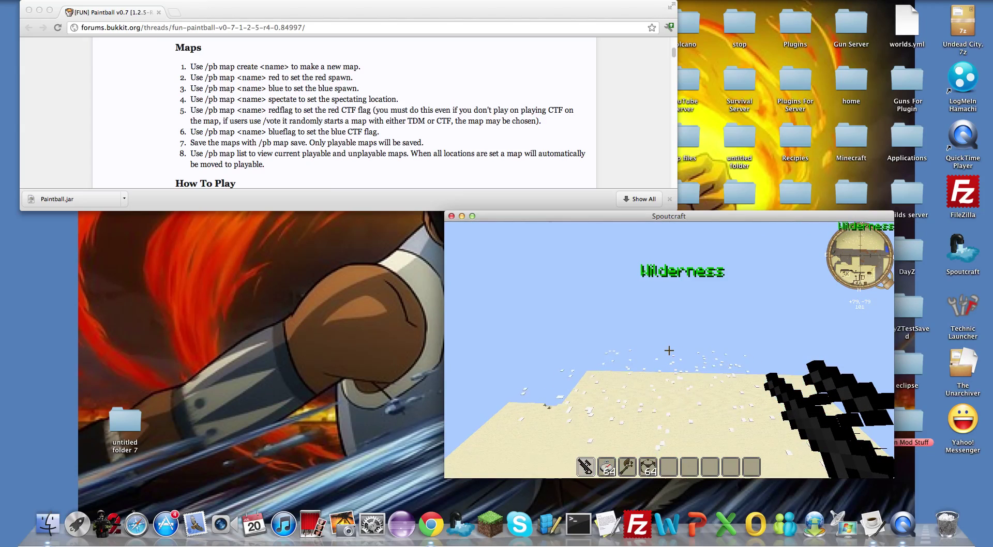
Fly up into the lattice and set Rust's spectate spawn at 92,144,-86
key(m)
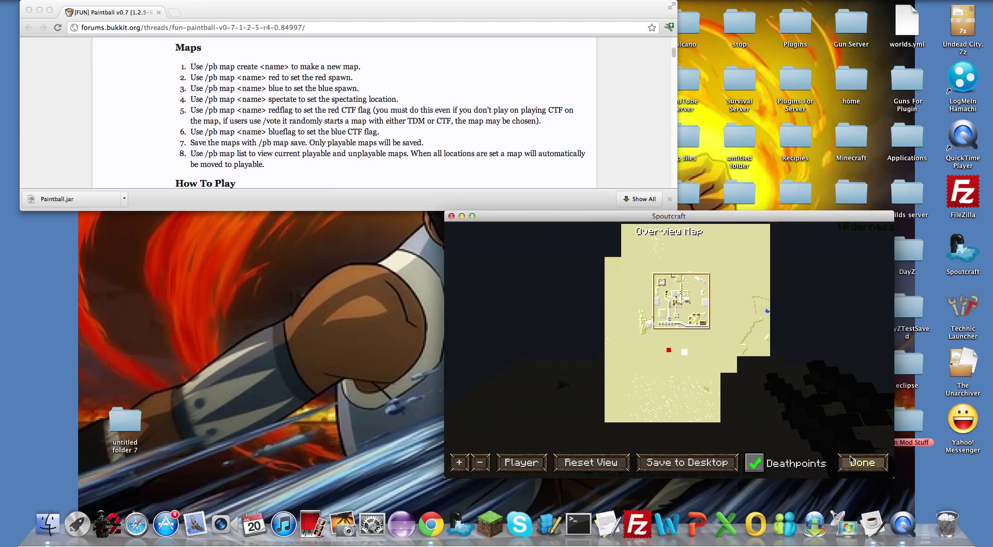
click(851, 459)
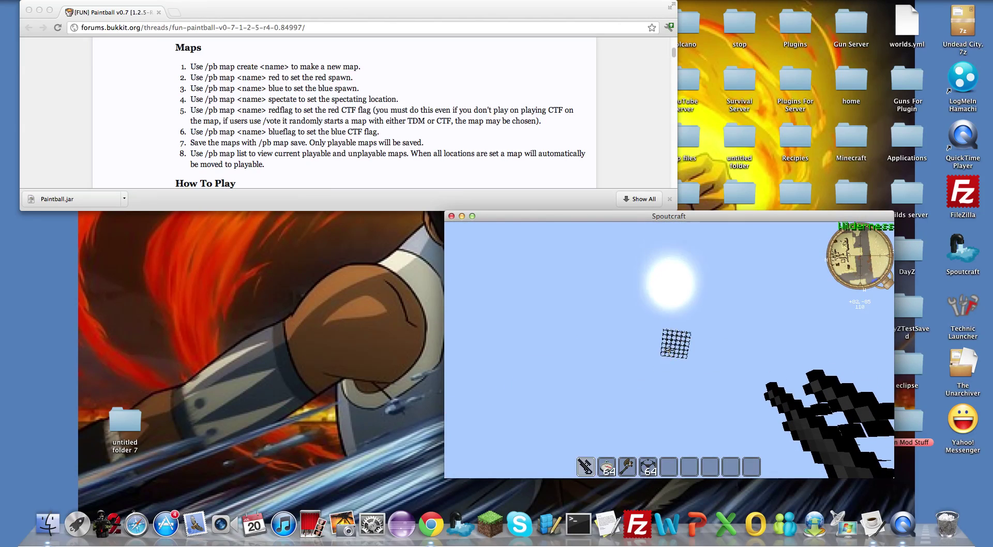
key(space)
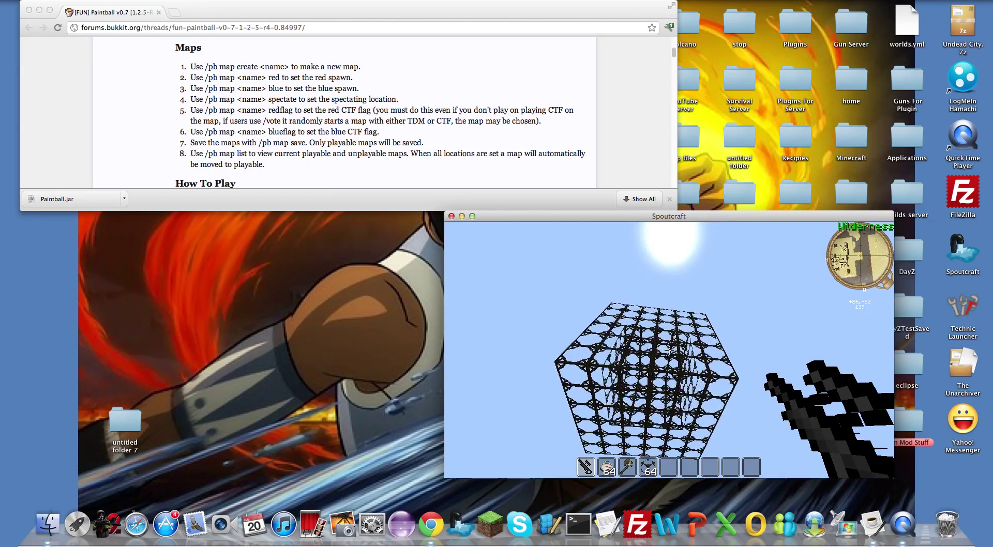
key(space)
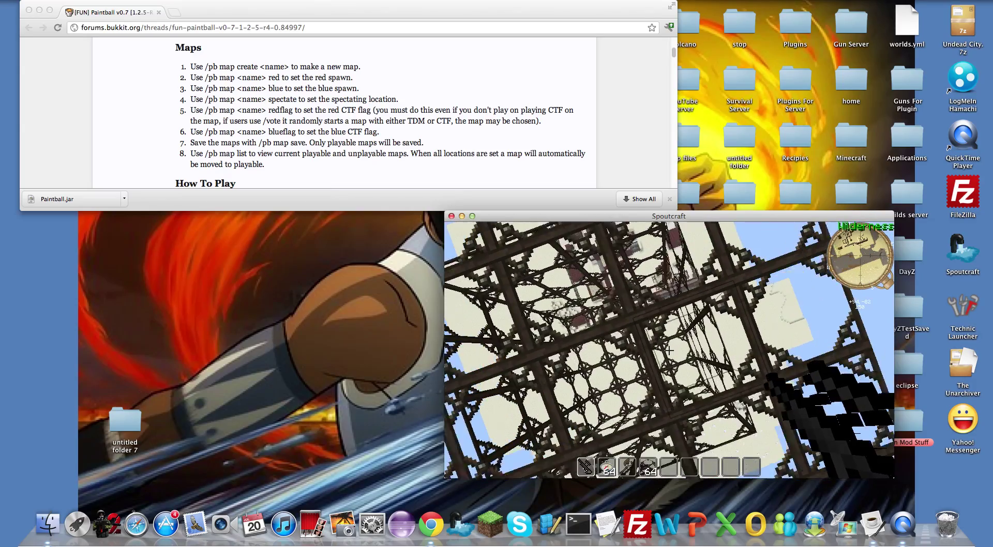
key(shift)
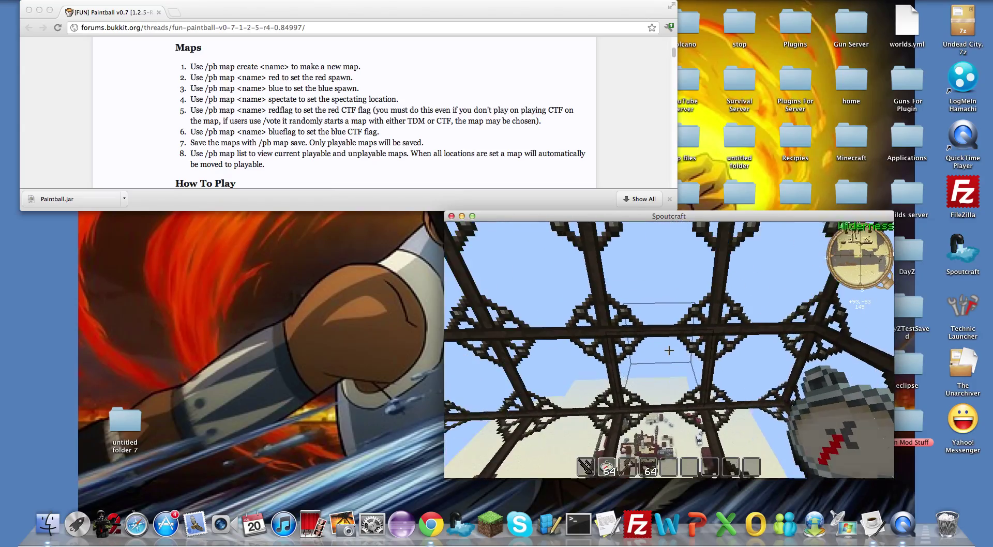
key(t)
text(/pb map Rust spectate)
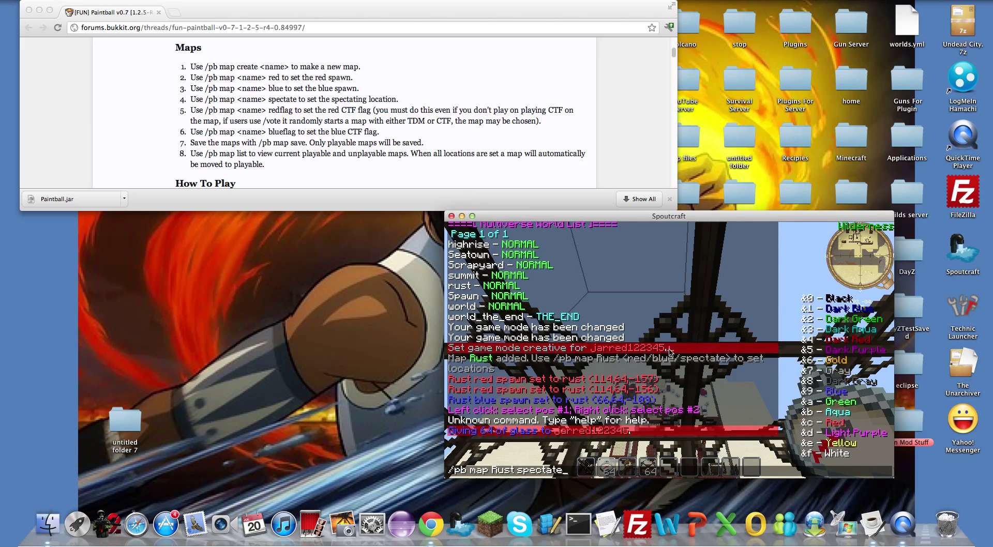
key(Return)
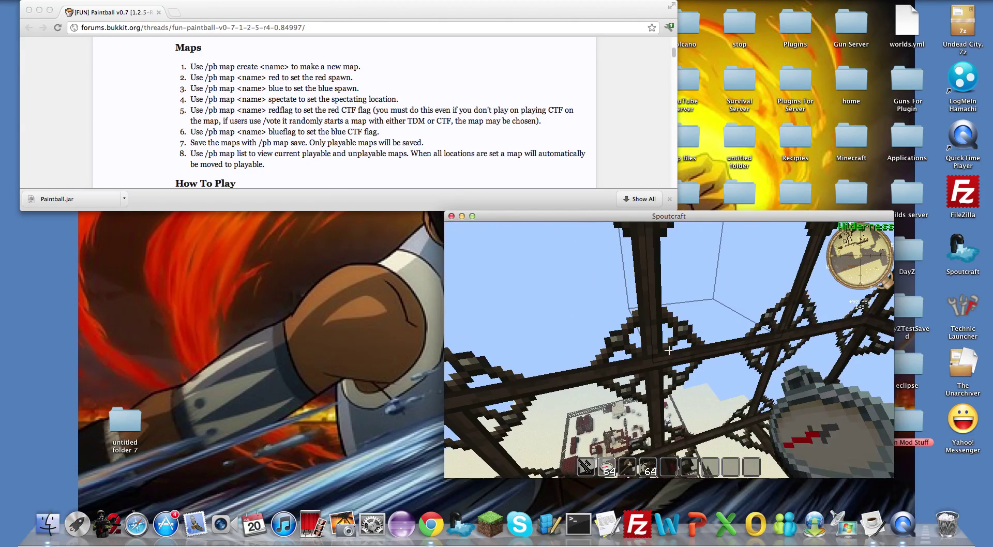
Dismiss an unfinished map command and fly forward and up over the map
text(tmap Rus)
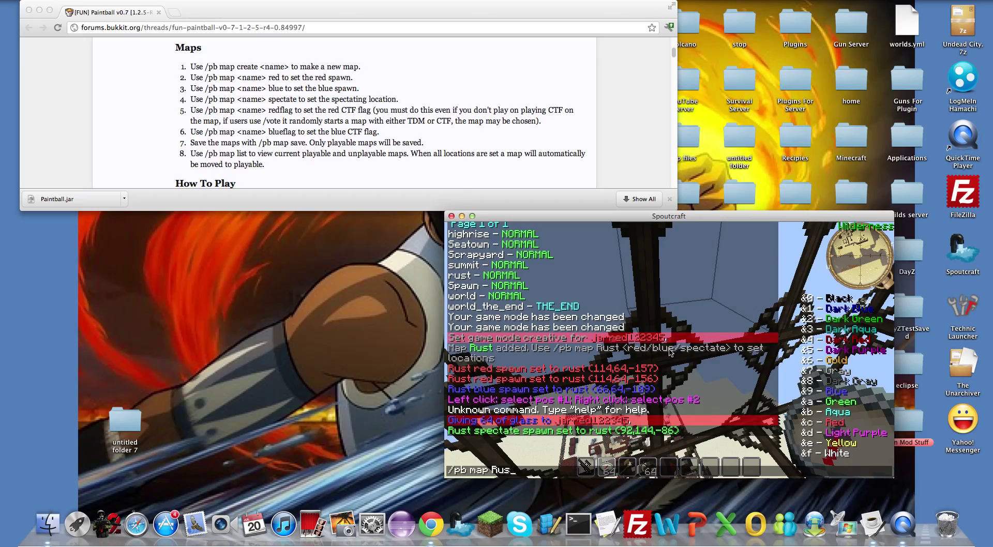
key(Escape)
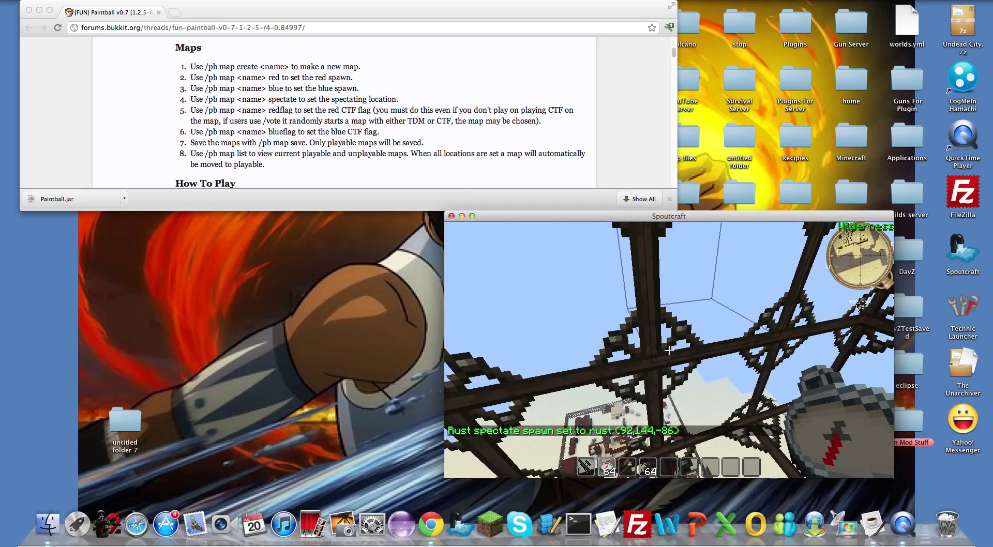
key(w)
key(space)
Beside the red-brick building, set Rust's blue flag at 67,64,-114 with /pb map Rust blueflag
key(w)
key(shift)
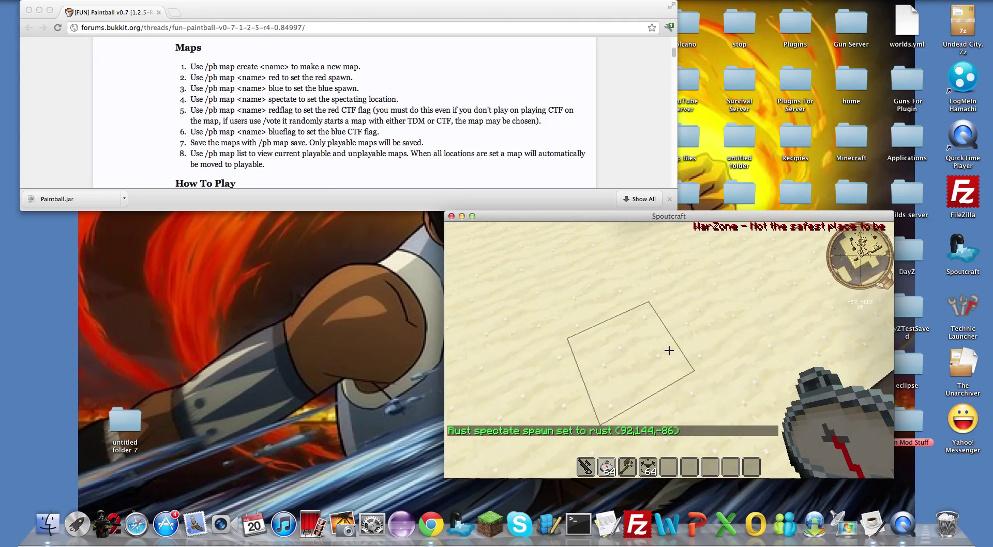
text(/pb map Rust Bluefl)
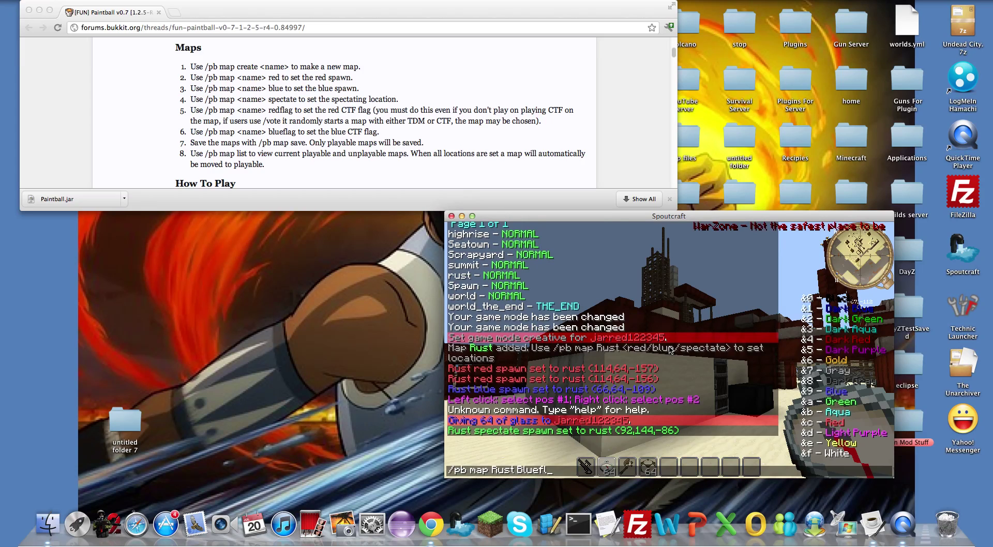
text(g)
key(Return)
Fly over to the red block structure and open chat for the red flag command
key(space)
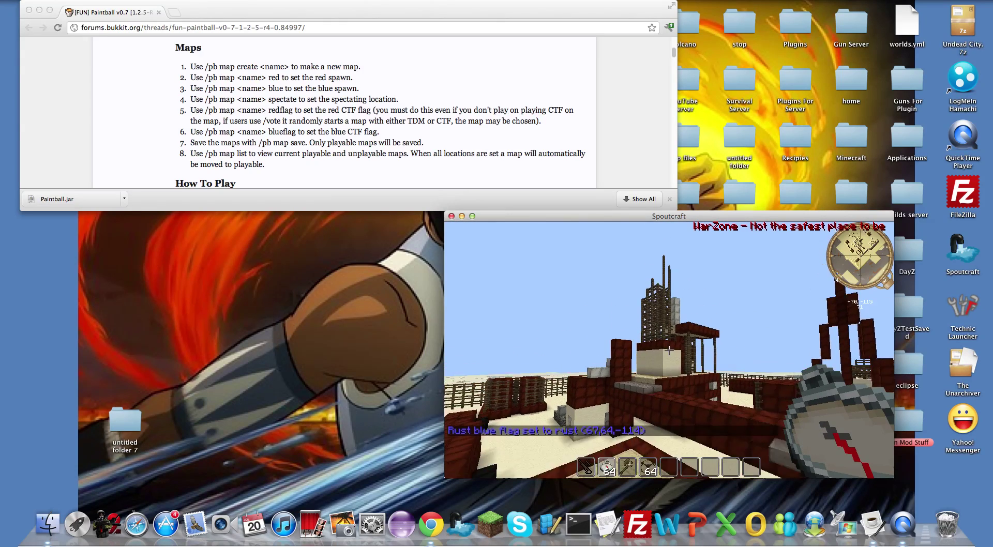
key(w)
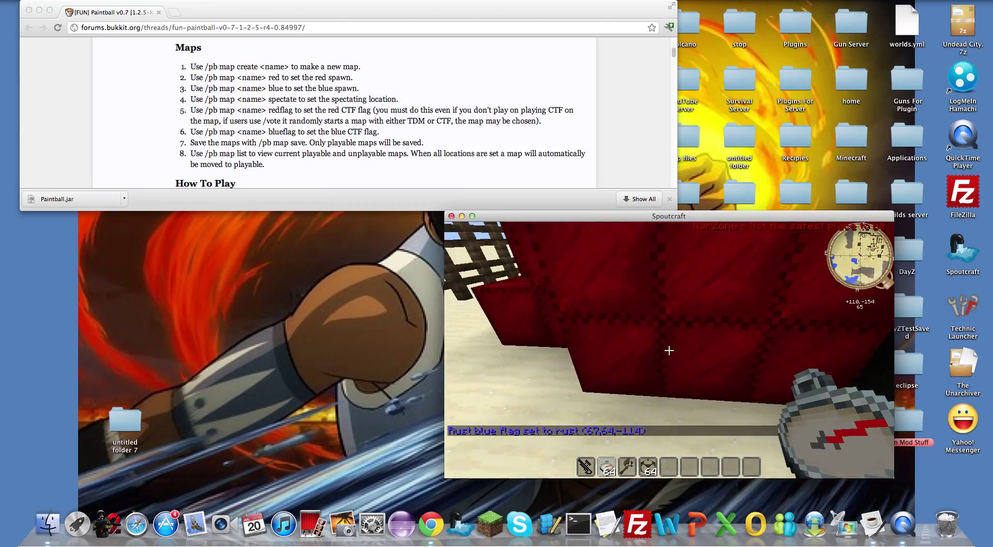
key(t)
text(/pb map rust redflag)
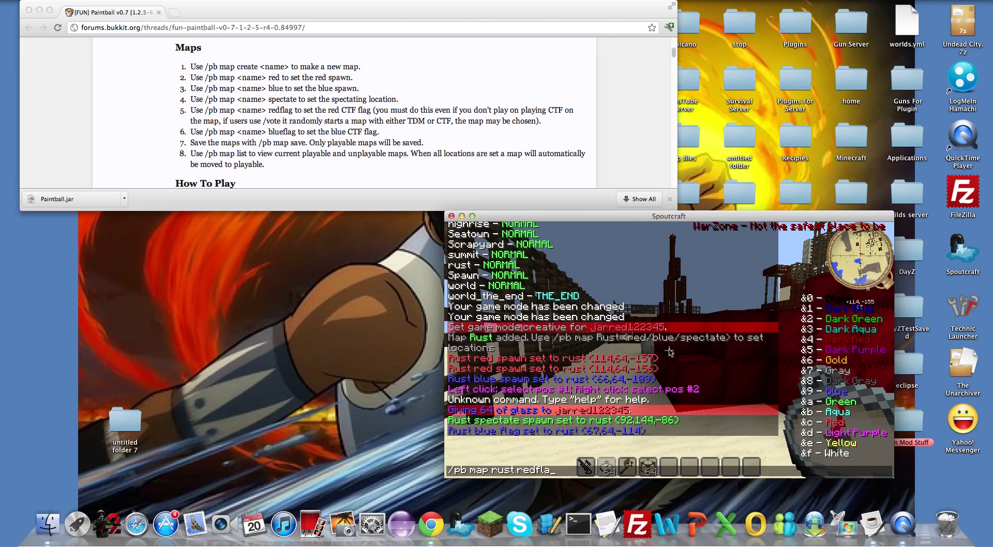
Set the Rust map's red flag at (114,64,-157) via chat, then rise above the map
key(Return)
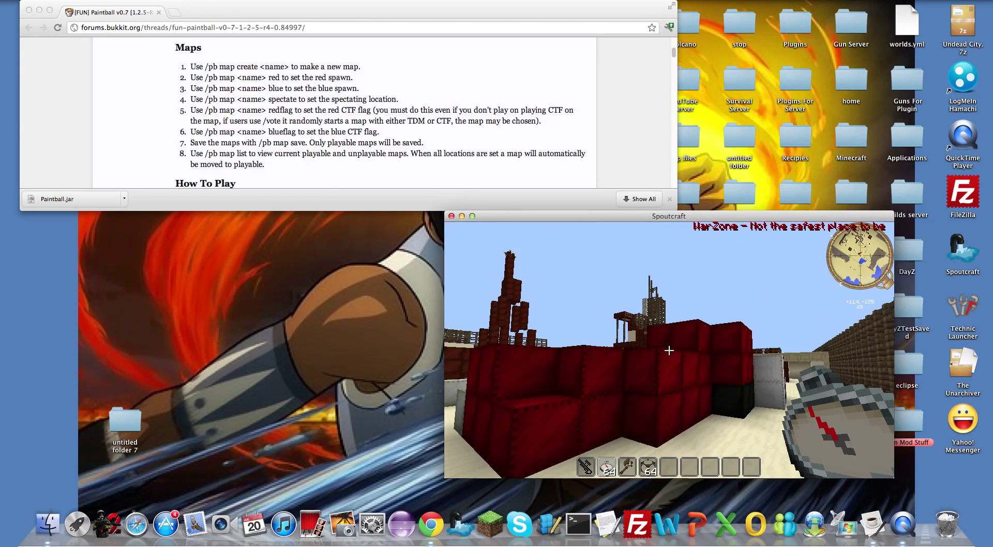
key(t)
text(/pb map Rust redfl)
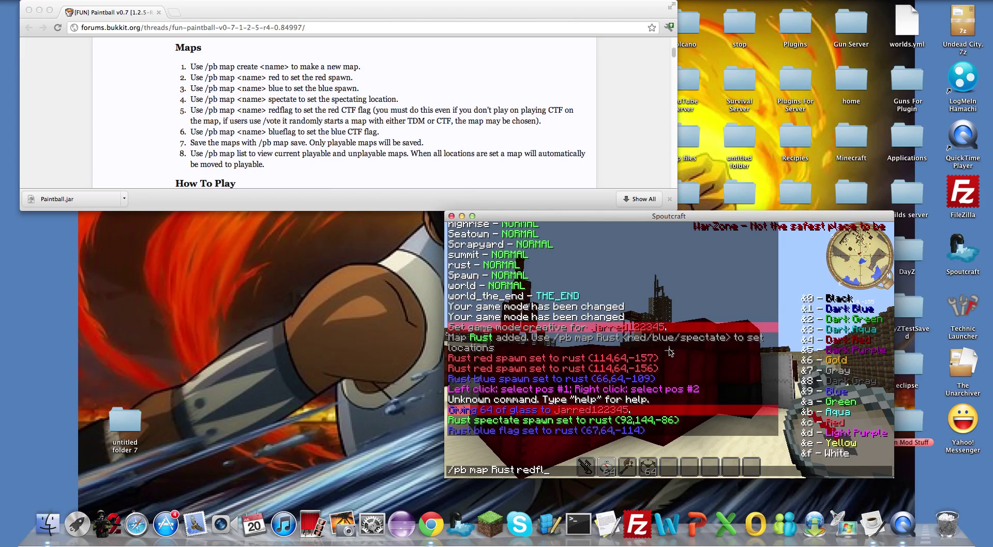
text(ag)
key(Return)
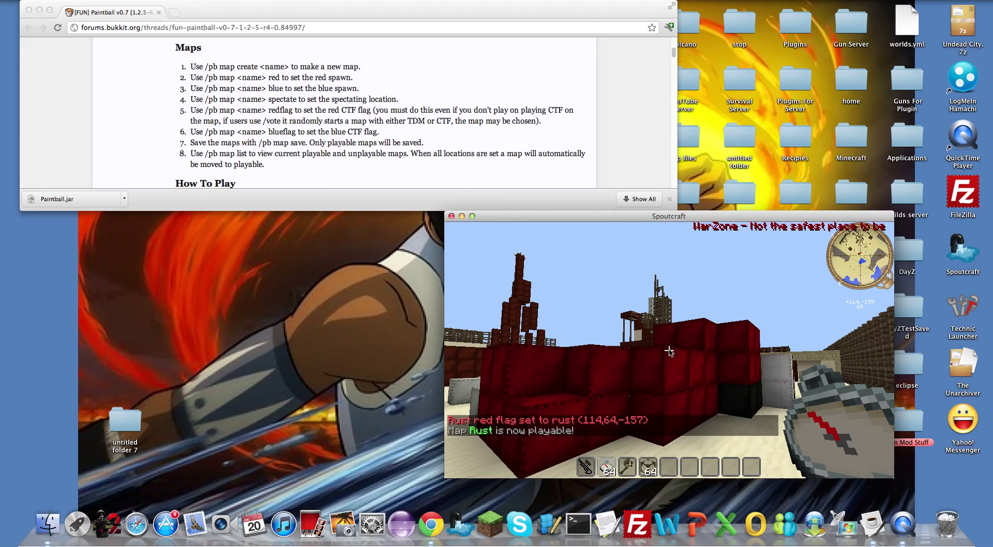
key(space)
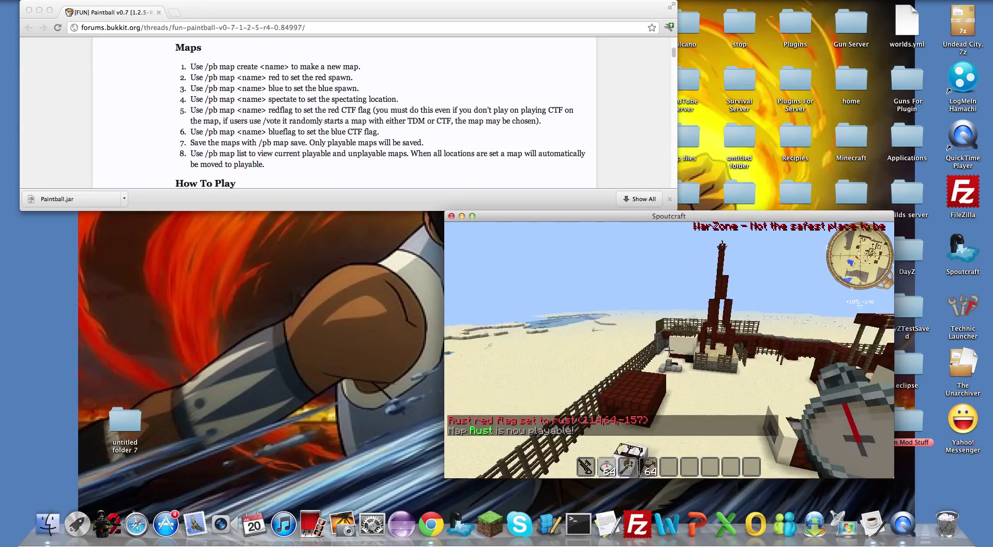
Fly forward across the Rust map to survey it from above
key(s)
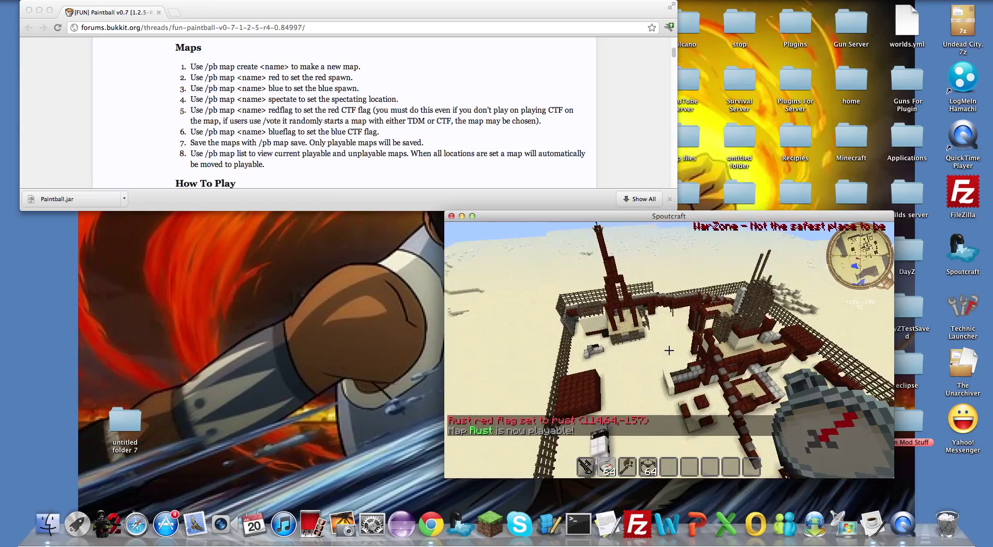
key(w)
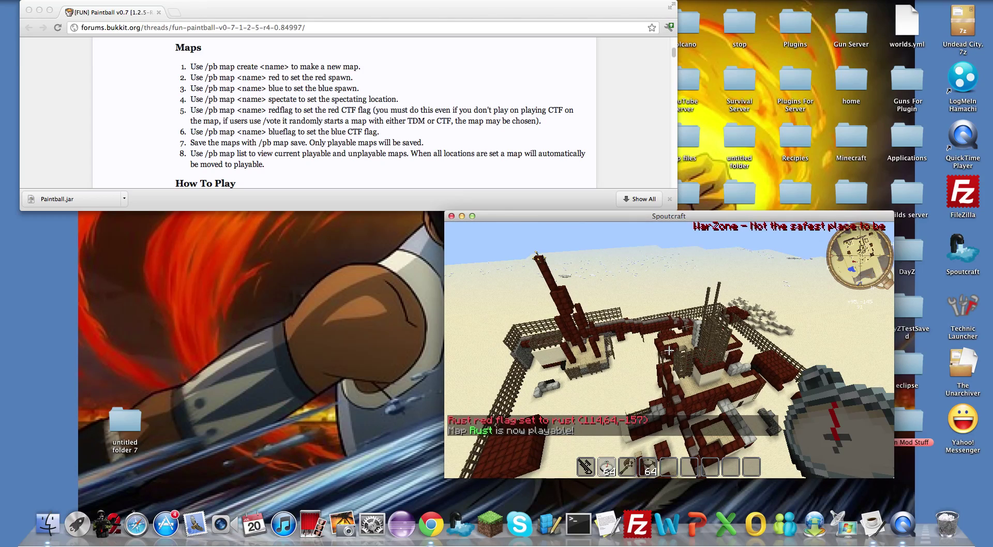
key(w)
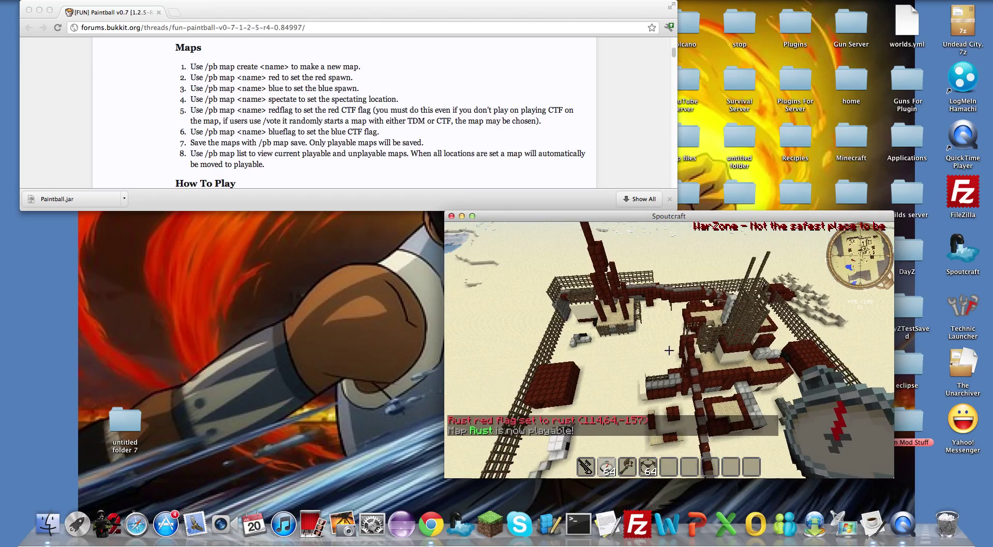
key(w)
key(w)
Opt in to the next paintball game with /pb join
text(w/pb join)
key(Return)
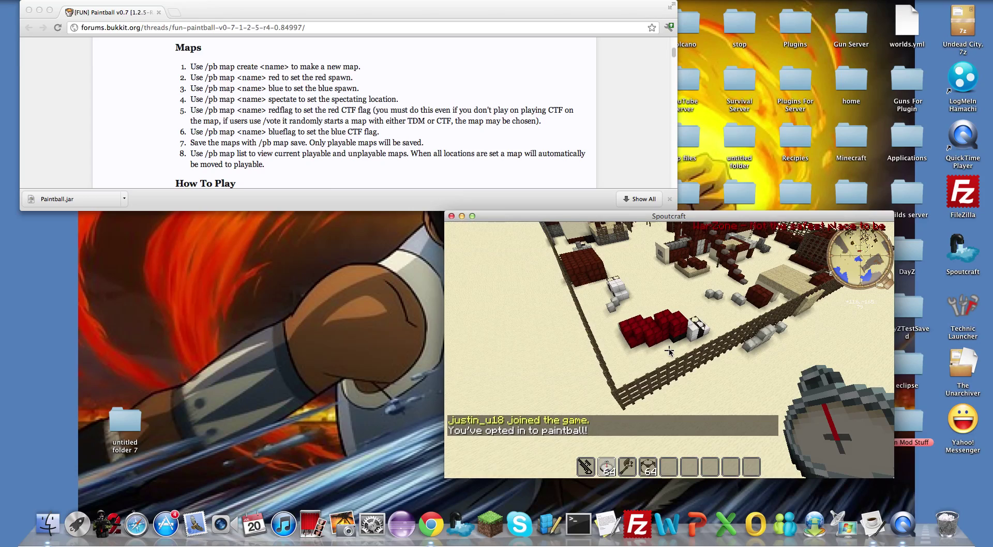
text(/pb td)
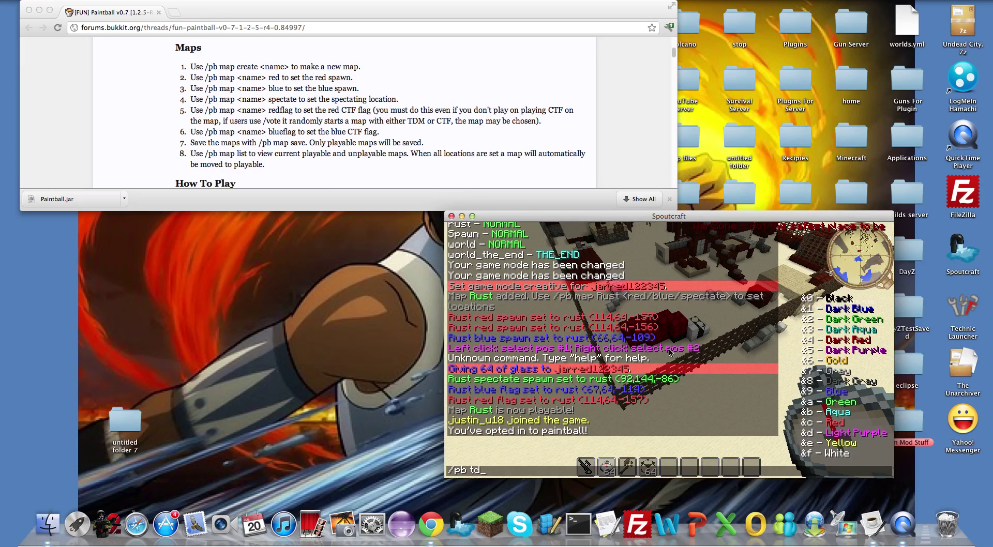
Start the Team Deathmatch and walk through the Rust arena toward the sandstone block
key(Escape)
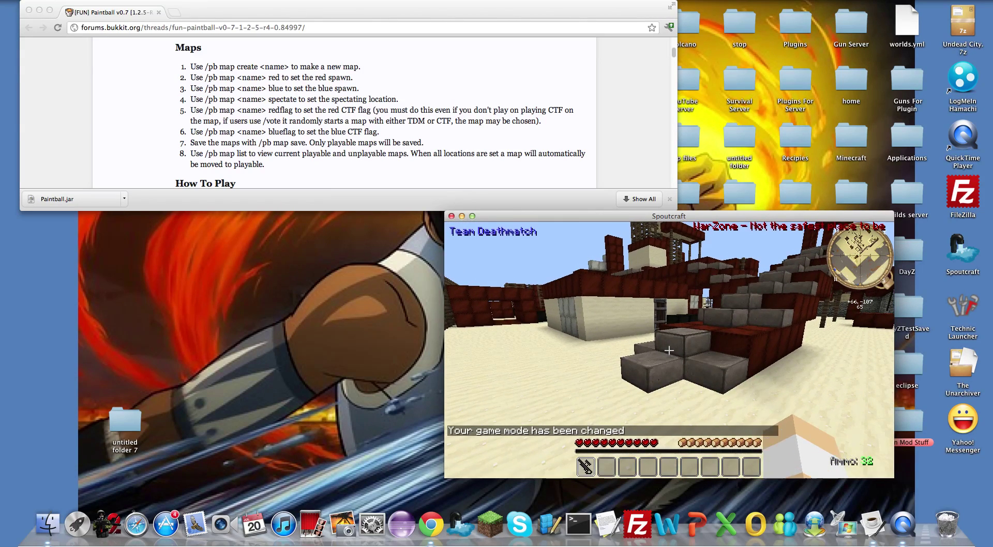
key(w)
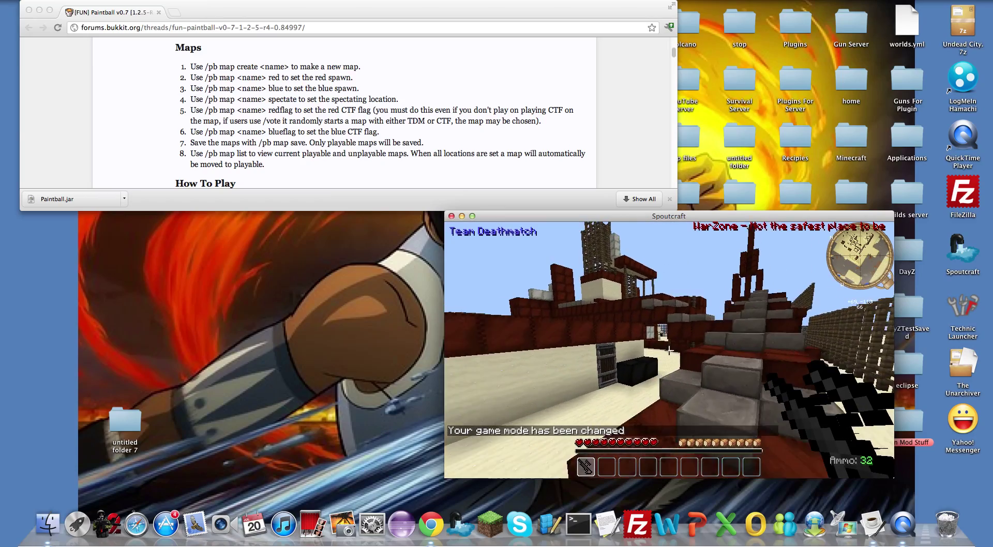
scroll(669, 350, up, 1)
key(w)
scroll(669, 350, down, 2)
key(w)
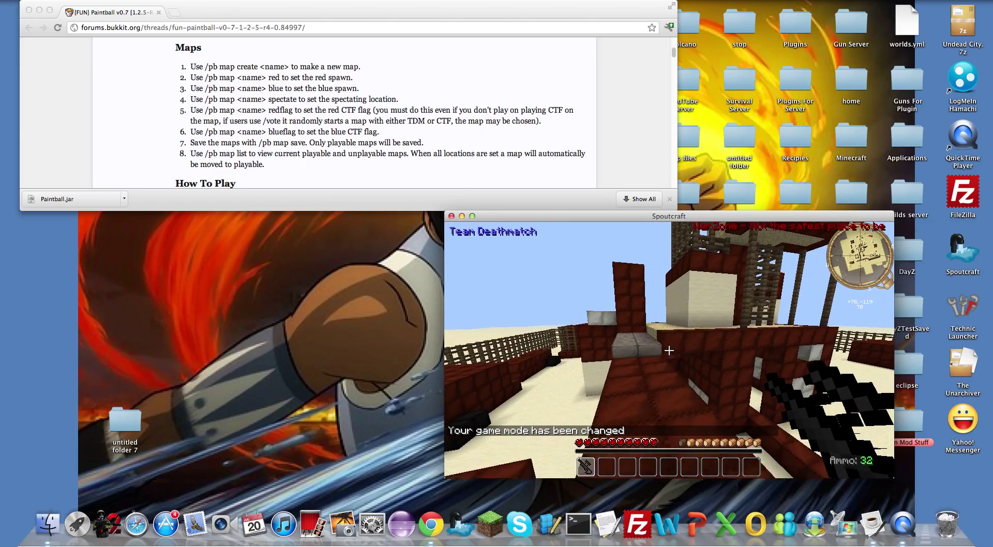
key(w)
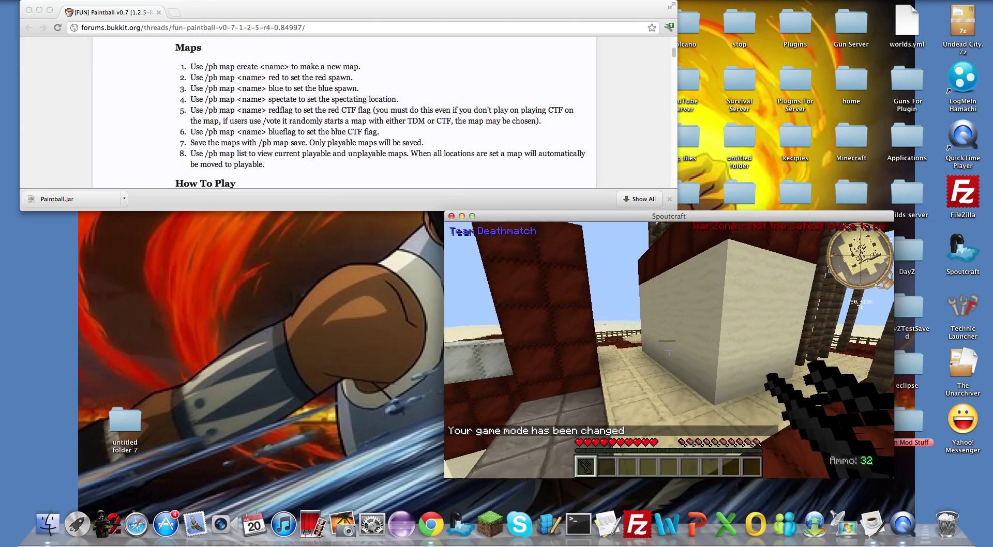
key(w)
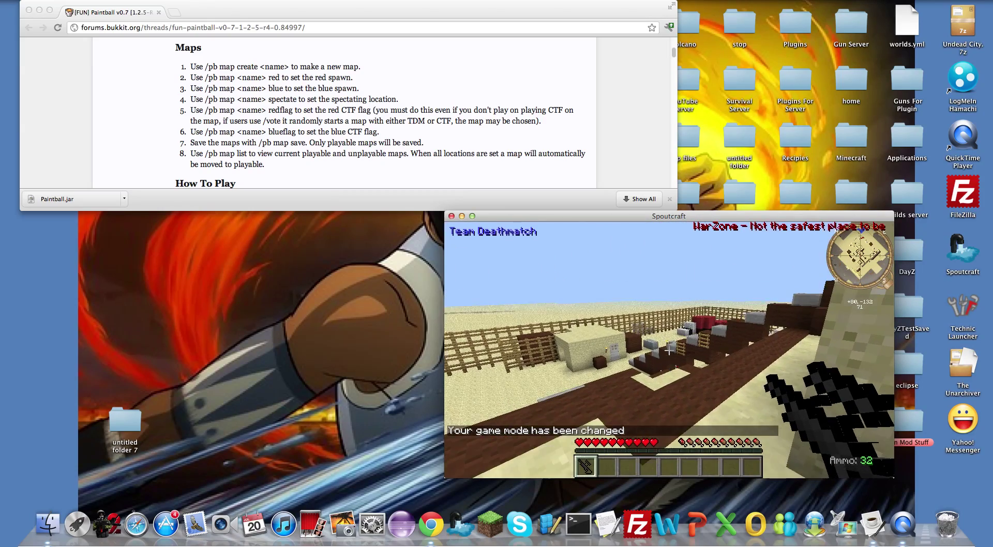
Fire paintballs at the wall, the fenced area and the sandstone building
right_click(669, 350)
key(w)
right_click(669, 351)
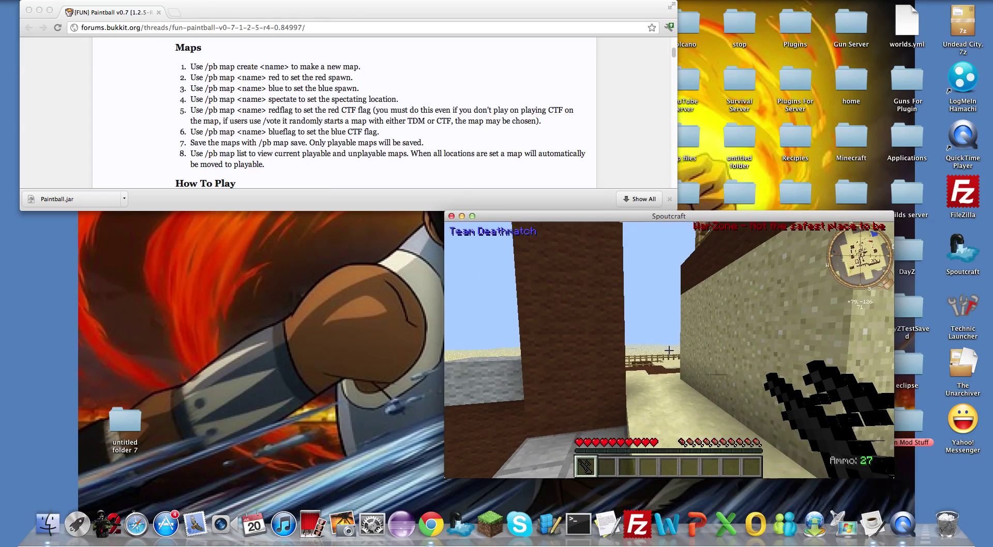
right_click(669, 350)
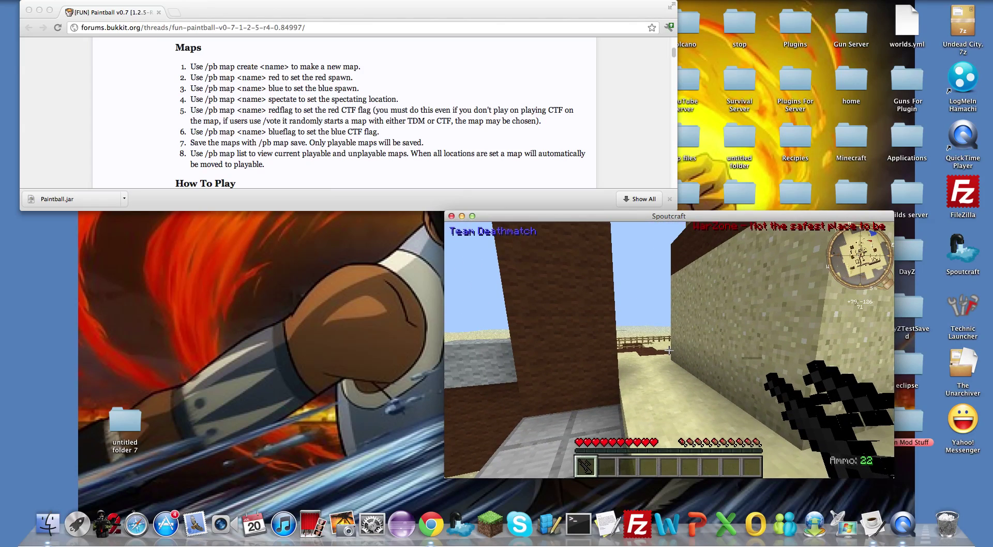
right_click(669, 350)
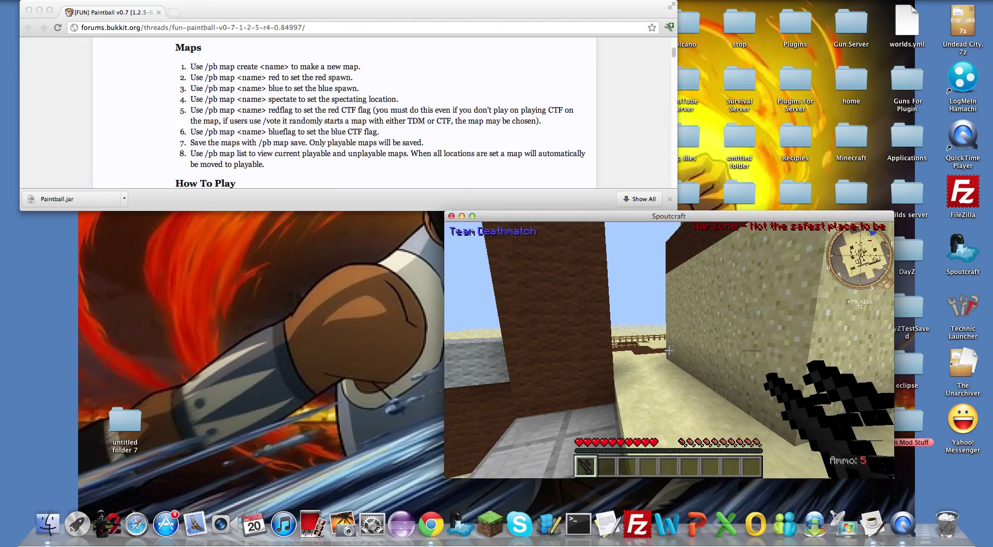
Roam toward the wooden buildings, backing away from the other player until the round ends
key(w)
key(w)
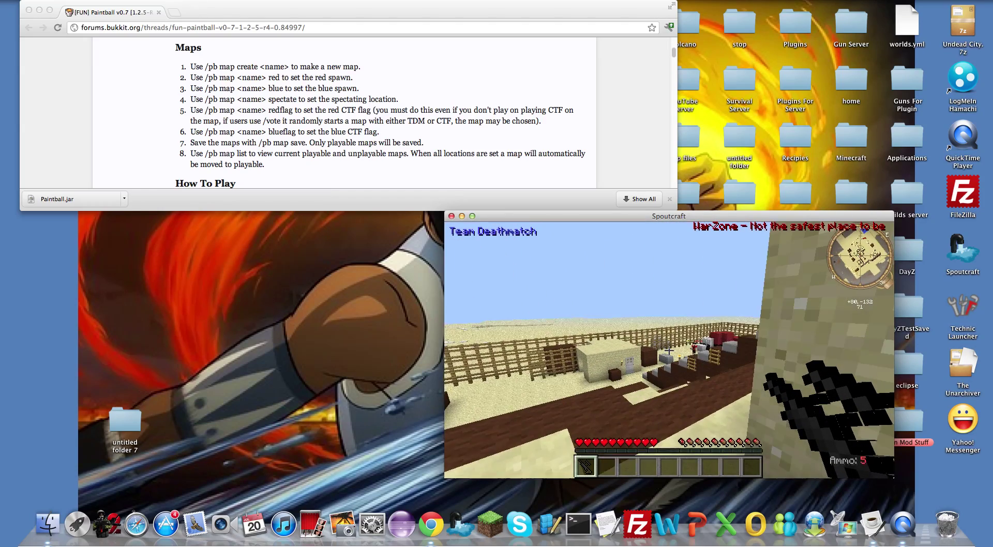
key(w)
key(w)
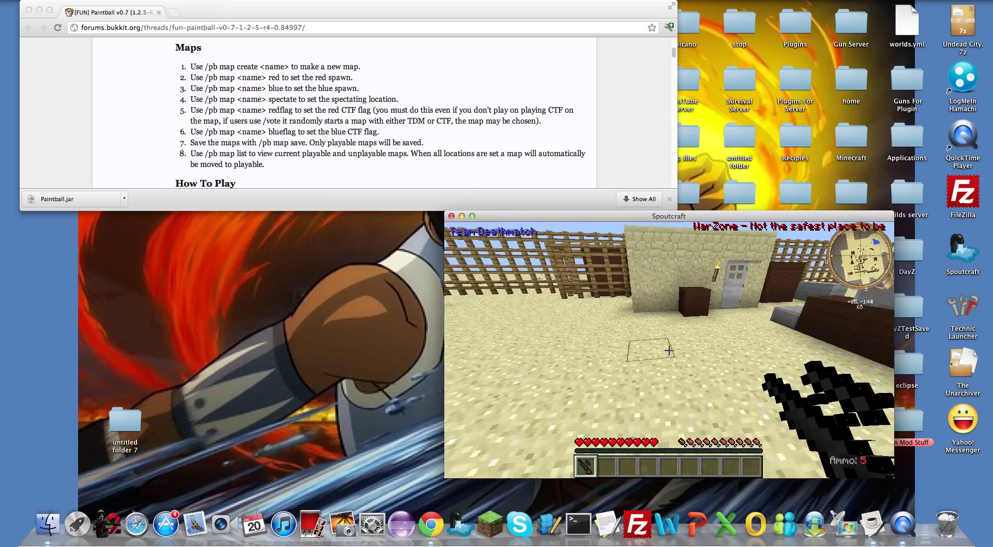
key(w)
key(w)
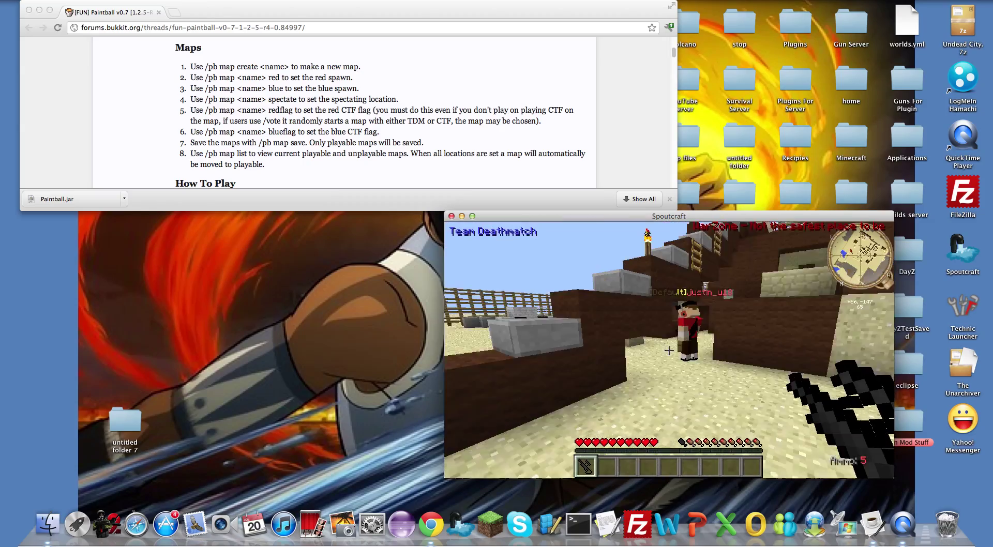
key(w)
key(w)
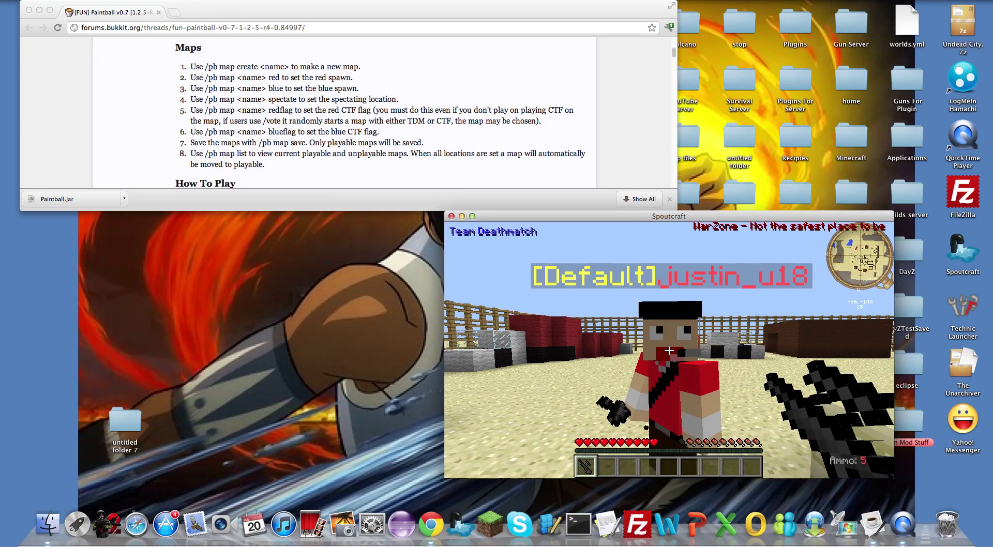
key(s)
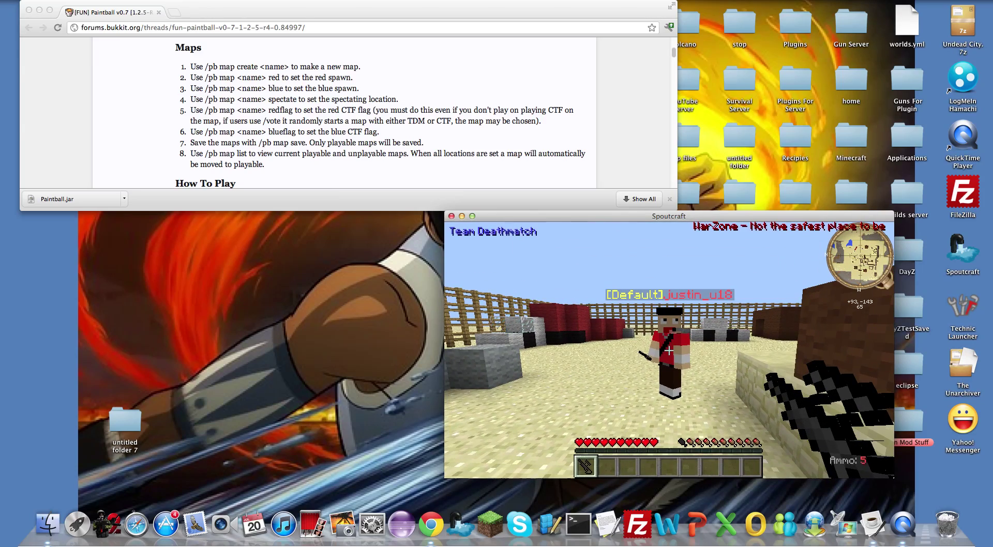
key(s)
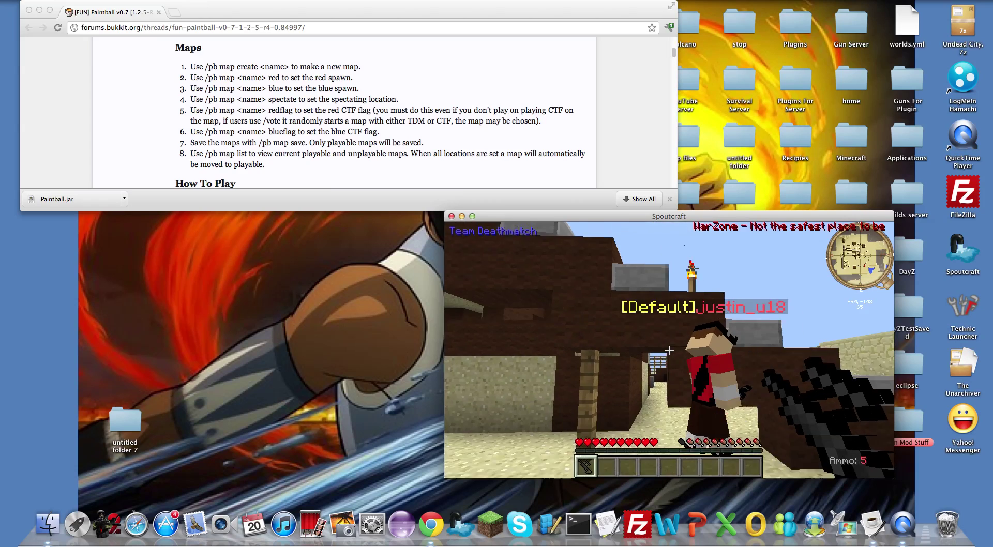
text(/pb)
key(Escape)
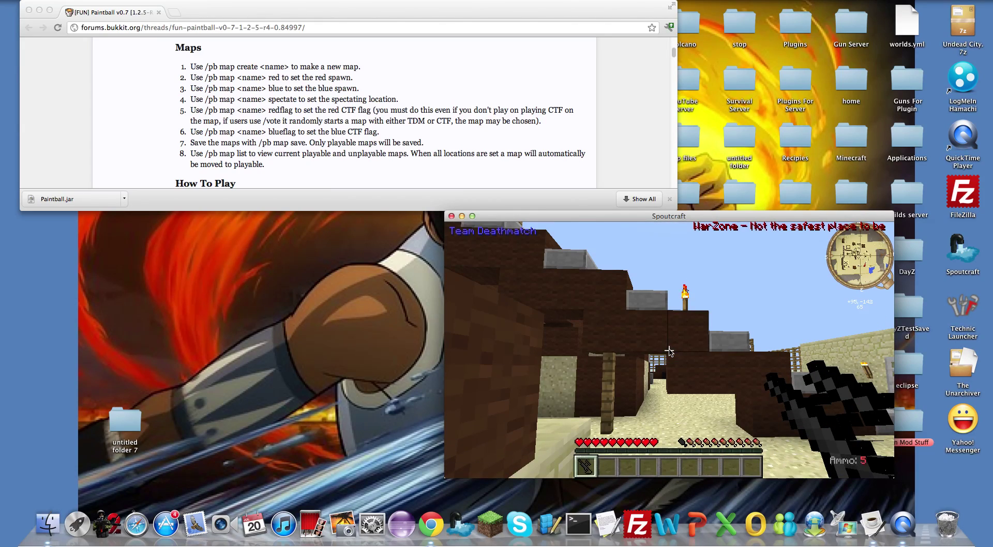
key(a)
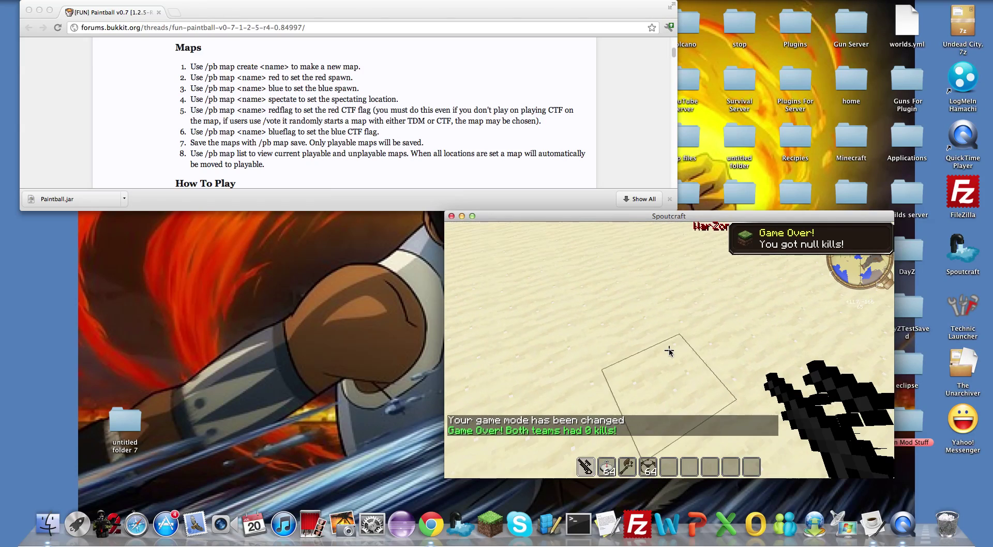
View the player statistics from the game menu, then resume play
text(/p)
key(Escape)
key(Escape)
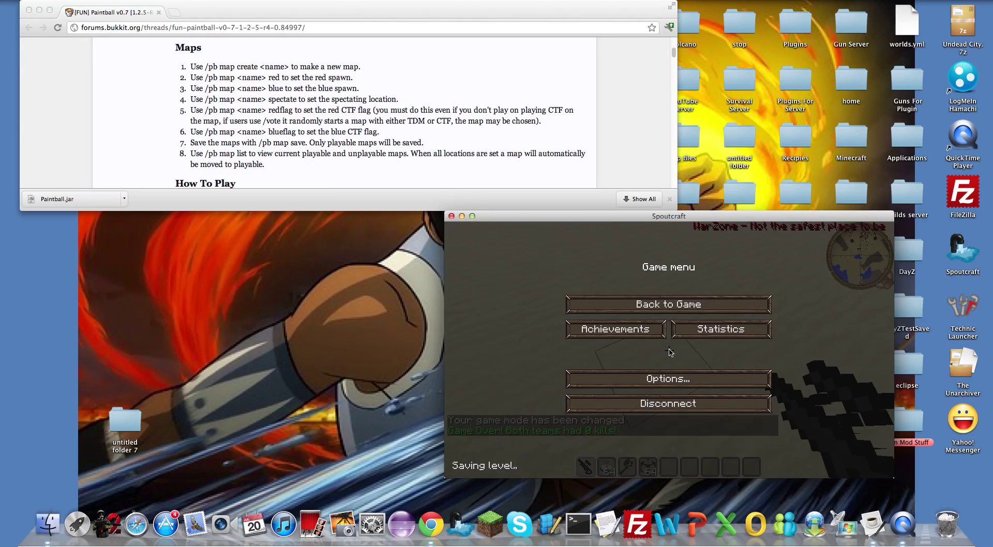
scroll(359, 151, down, 10)
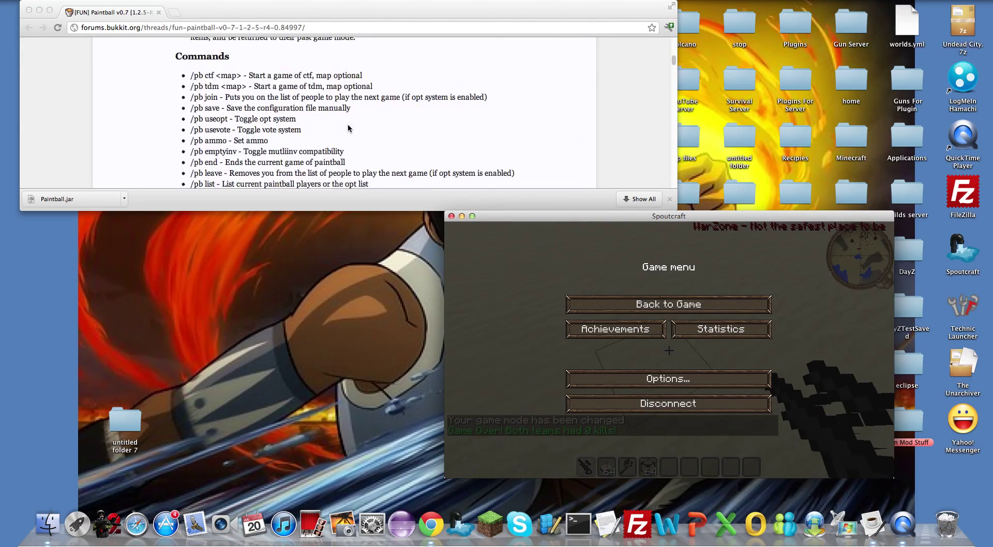
scroll(349, 128, up, 4)
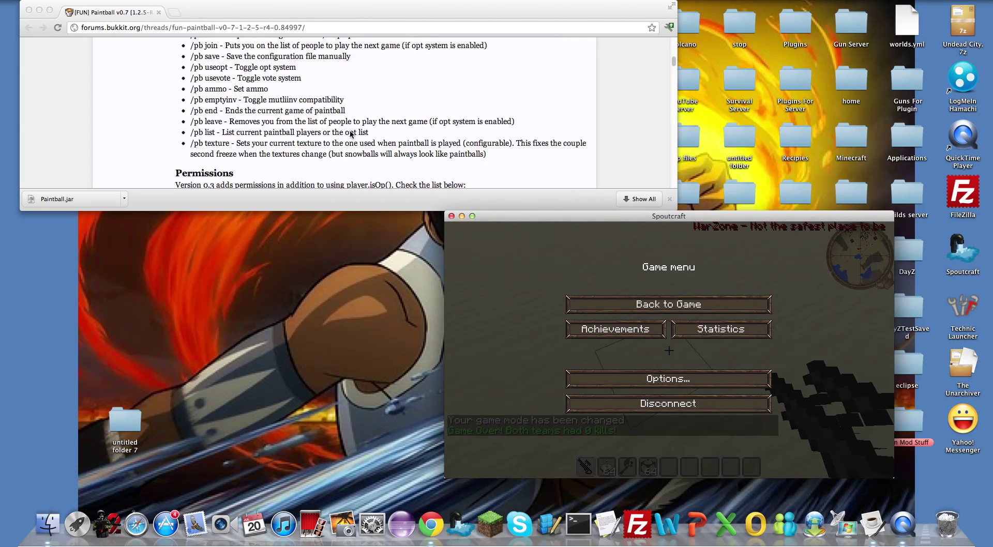
click(699, 326)
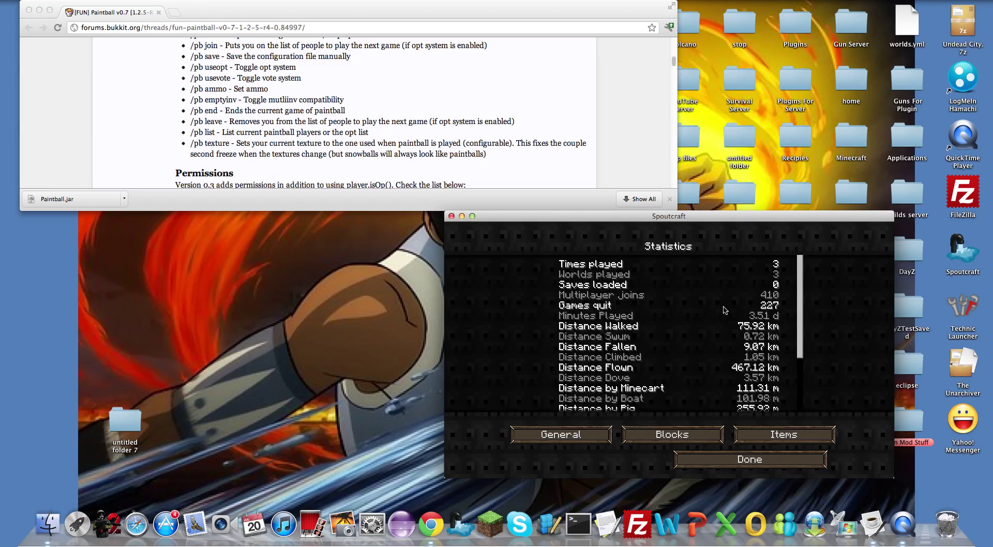
click(761, 460)
key(Escape)
Set paintball ammo to 200 with /pb ammo 200 and start a new game with /pb tdm
text(/pb ammo 200)
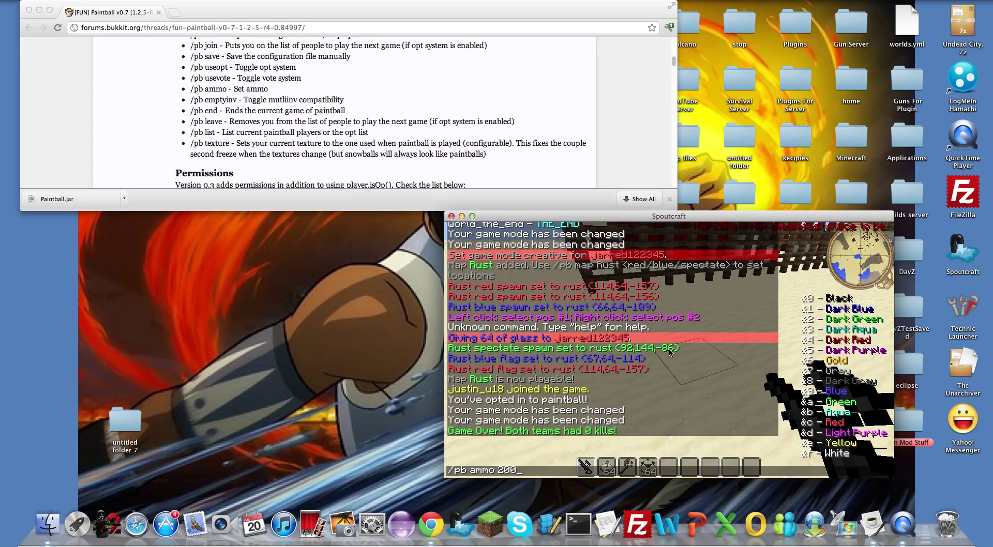
key(Return)
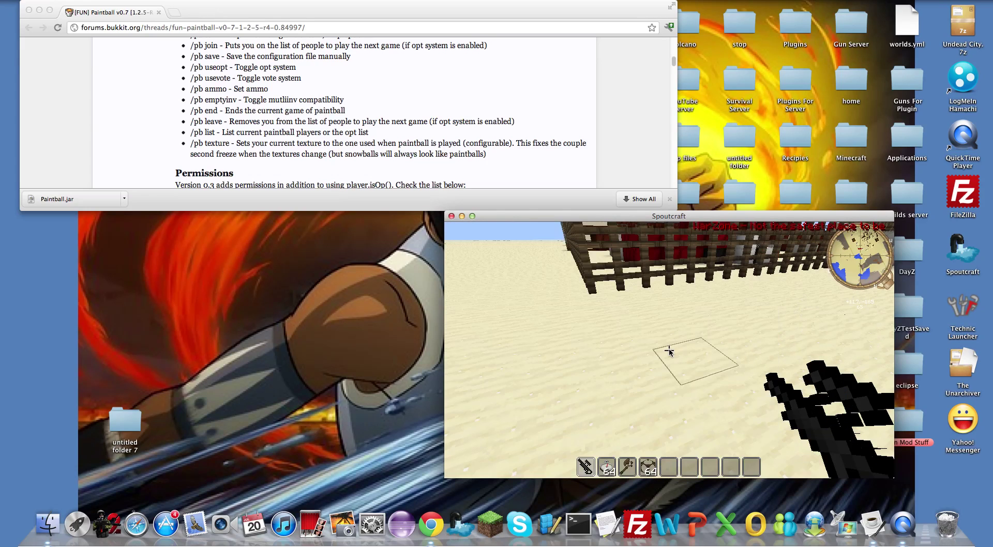
text(/pb tdm)
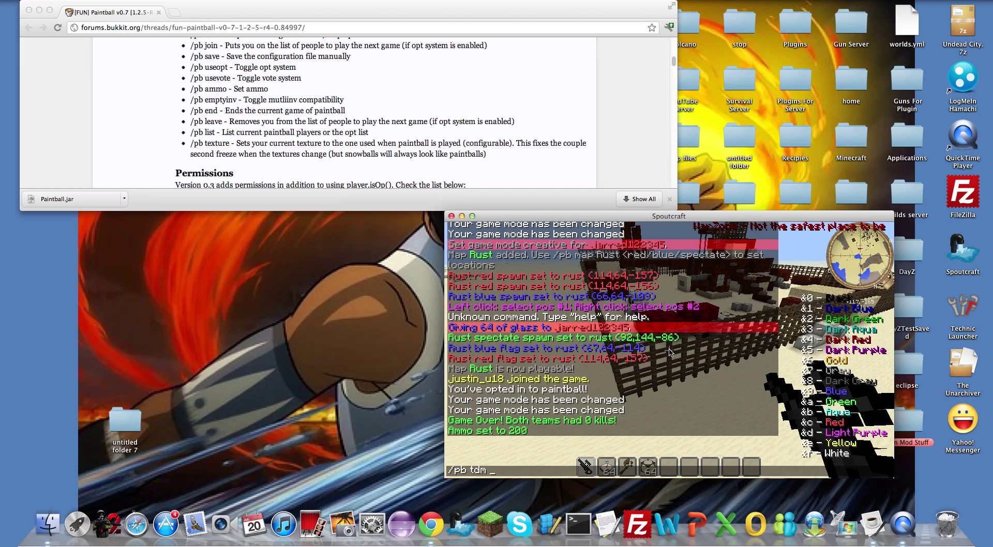
key(Return)
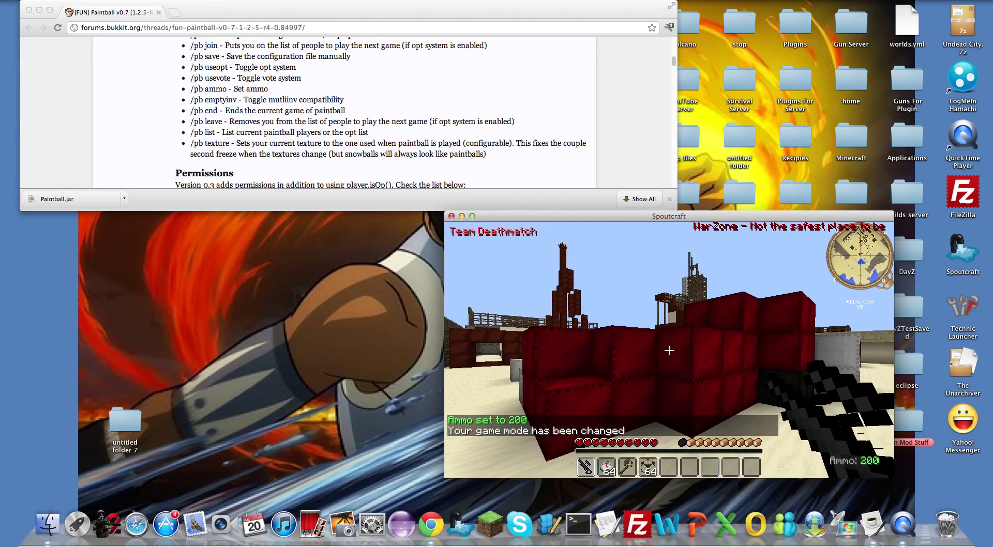
key(w)
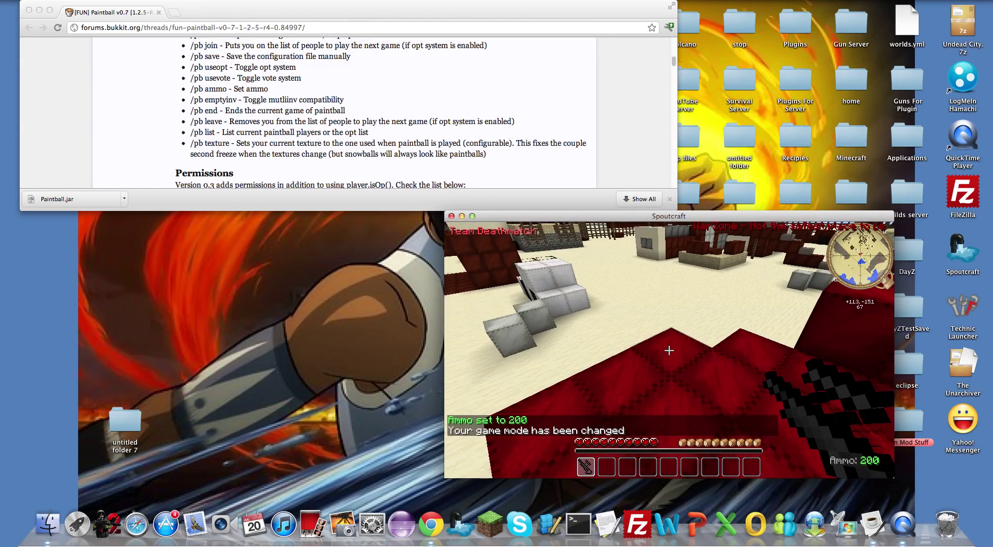
Walk into the WarZone arena and fire paintballs at the stone wall and tower
key(w)
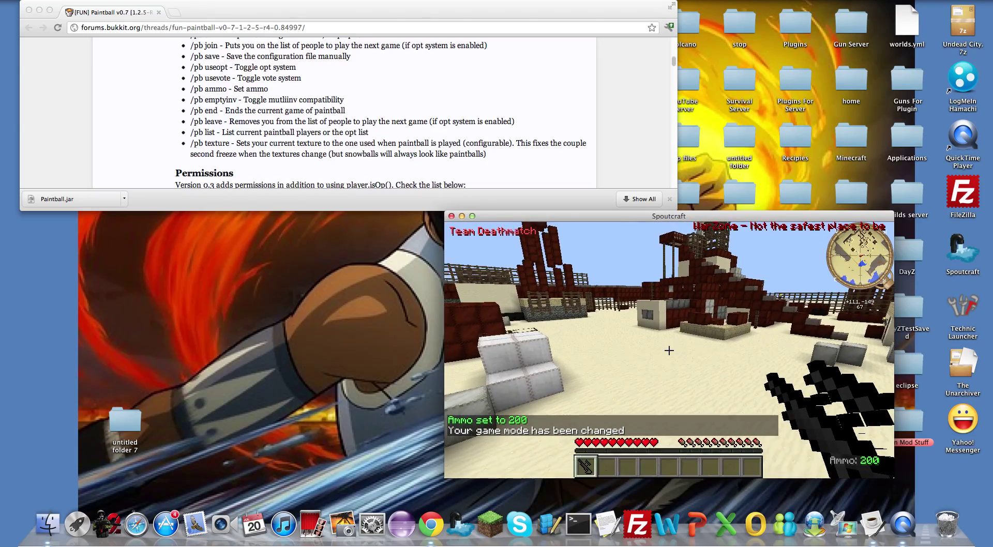
key(w)
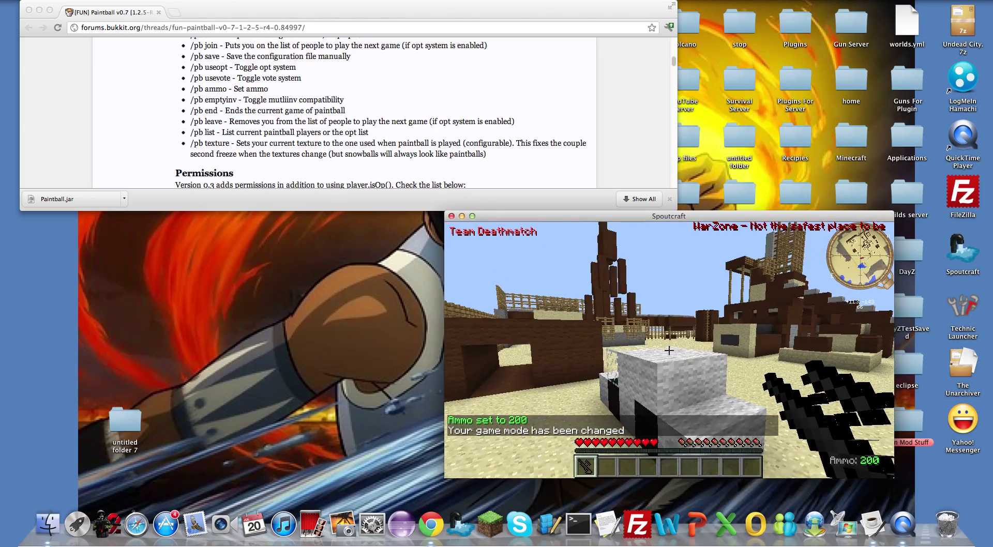
key(w)
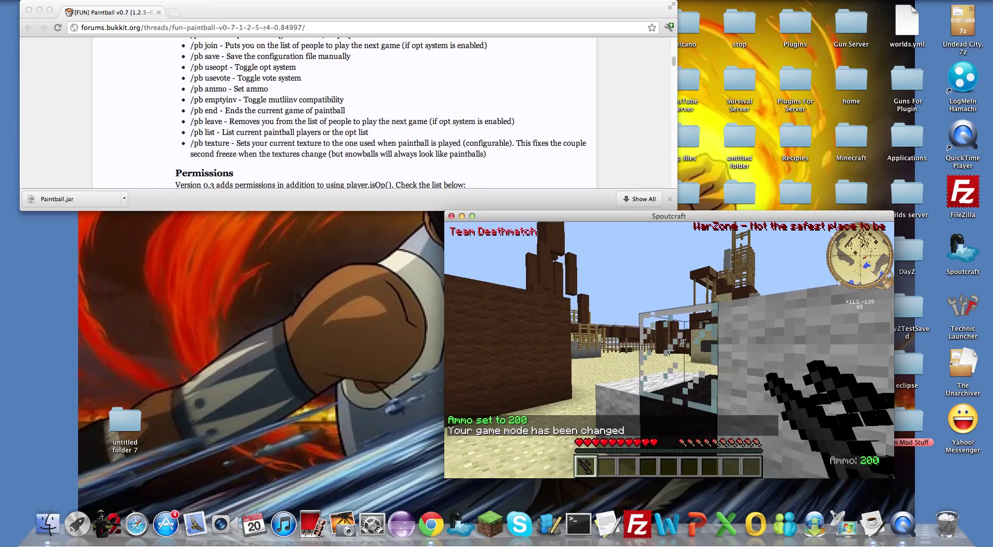
key(w)
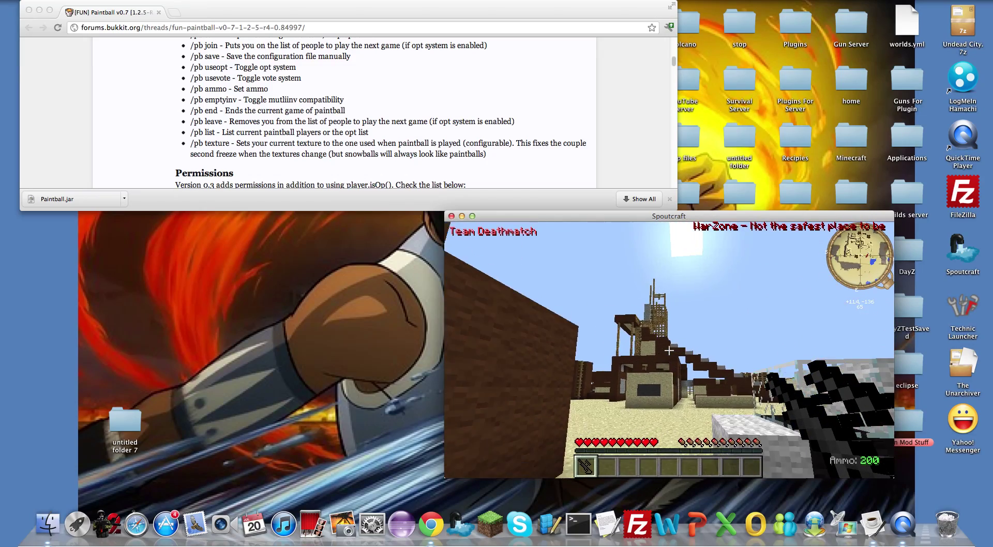
right_click(669, 351)
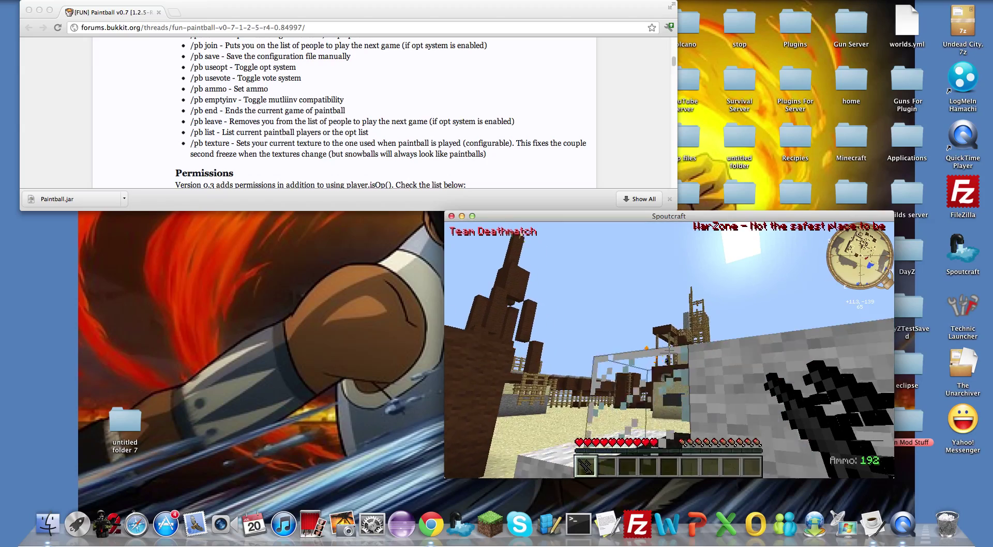
right_click(670, 351)
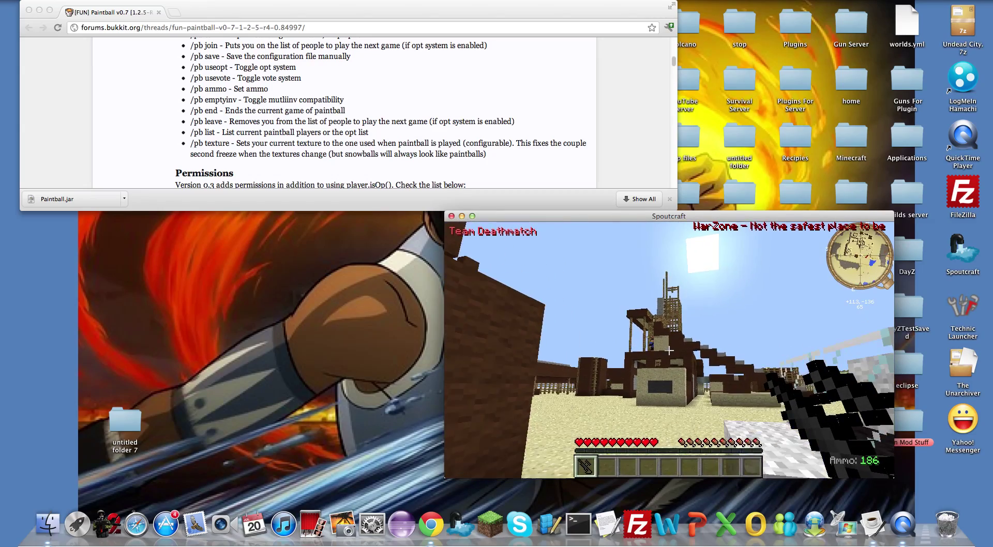
Check the inventory, then advance to the base of the tower until the connection drops
key(e)
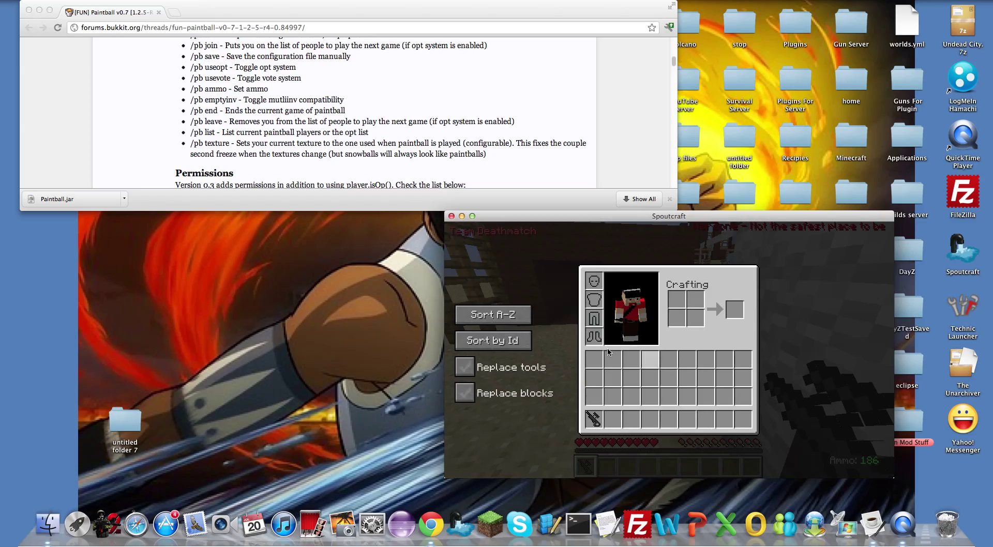
key(e)
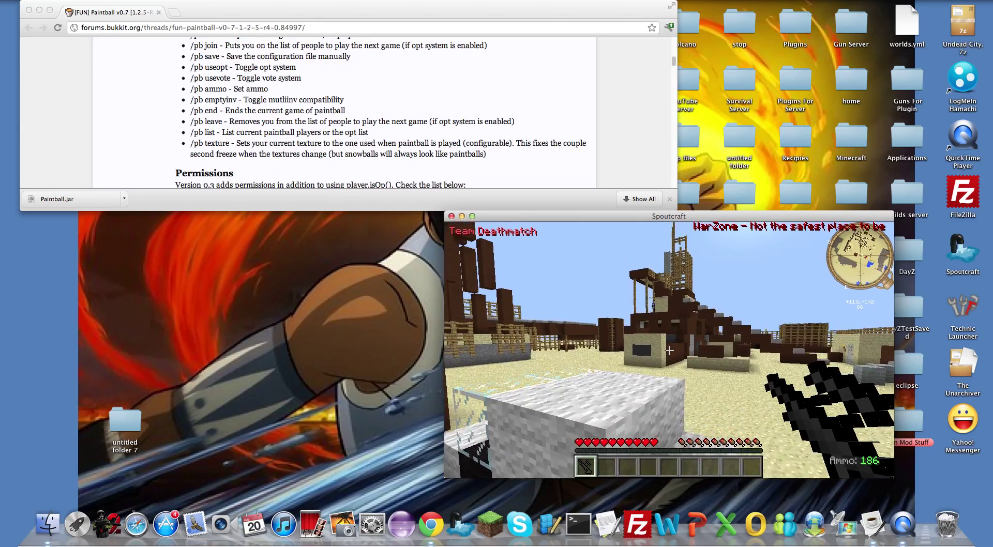
key(w)
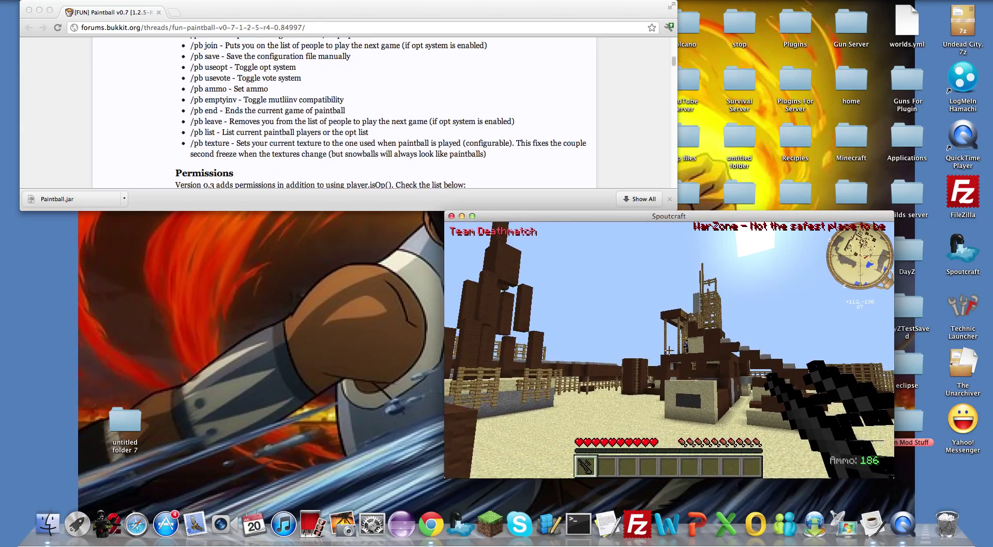
key(w)
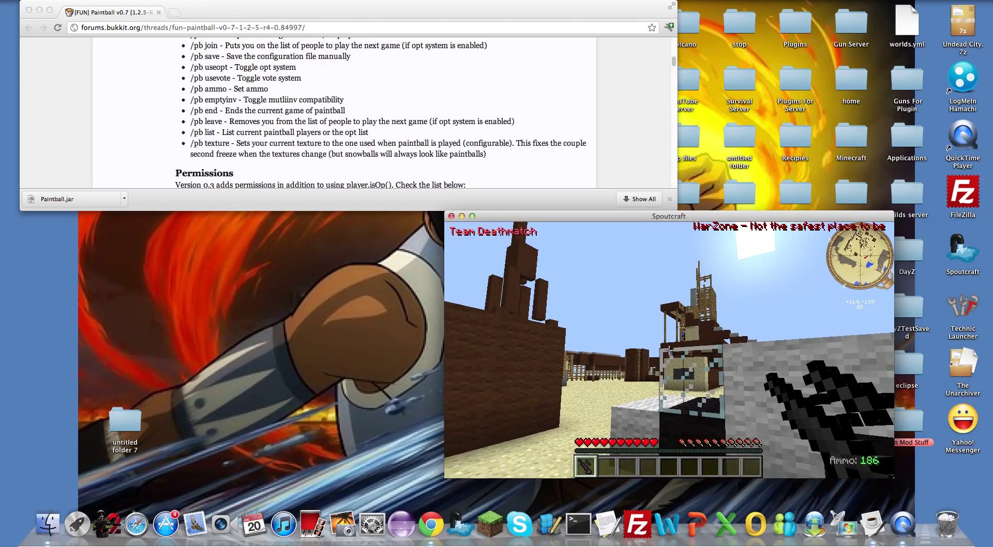
key(w)
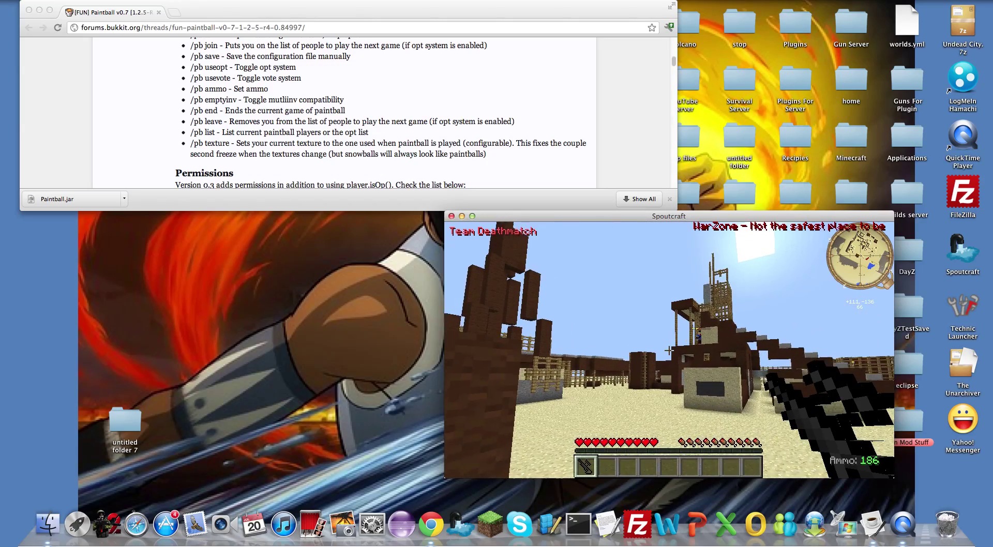
key(w)
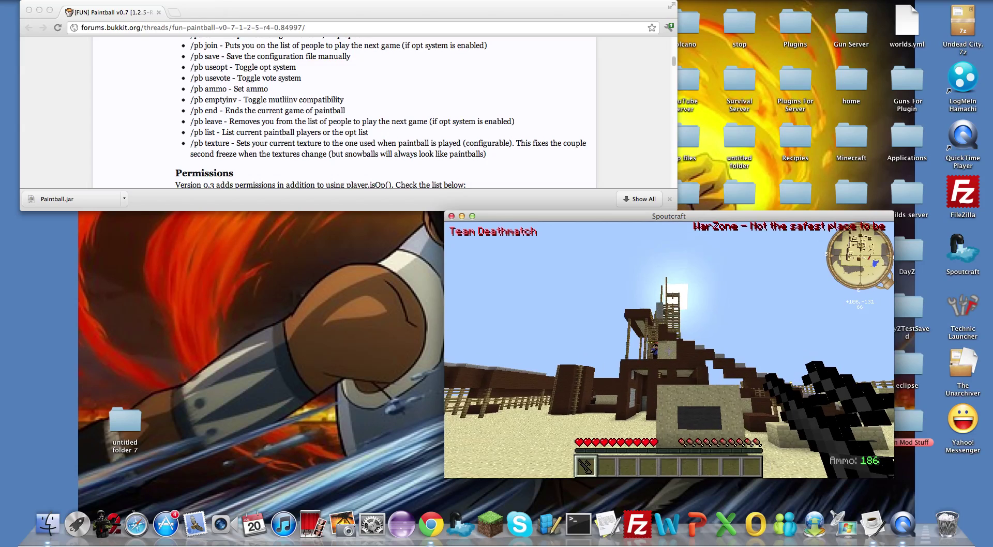
key(w)
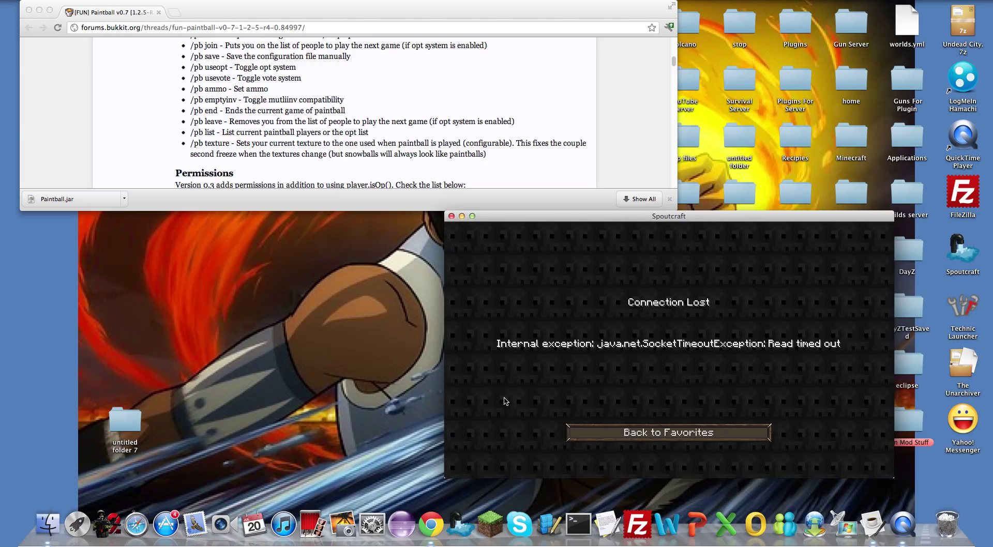
Refresh the favourite servers and rejoin Gun Server, retrying after the first attempt fails
click(625, 437)
click(848, 236)
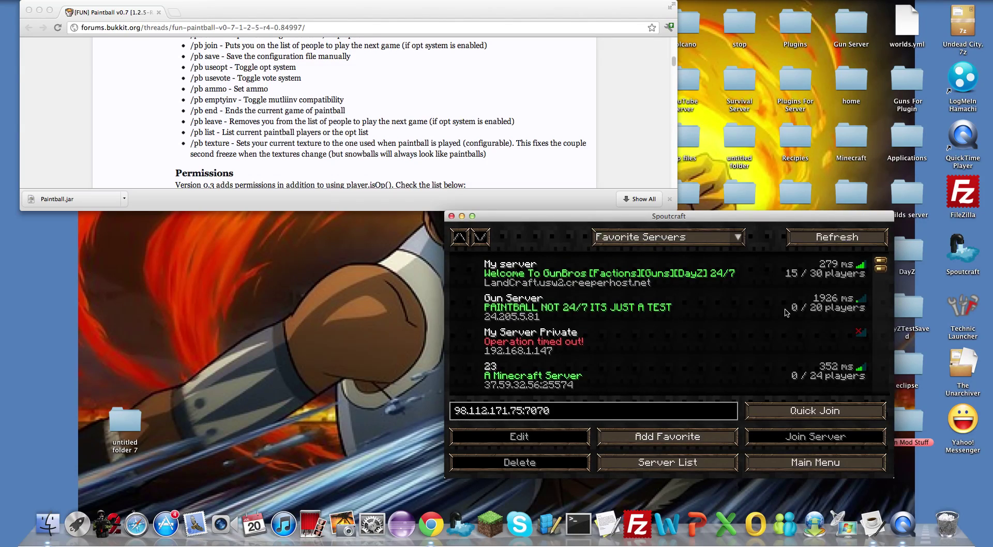
double_click(785, 313)
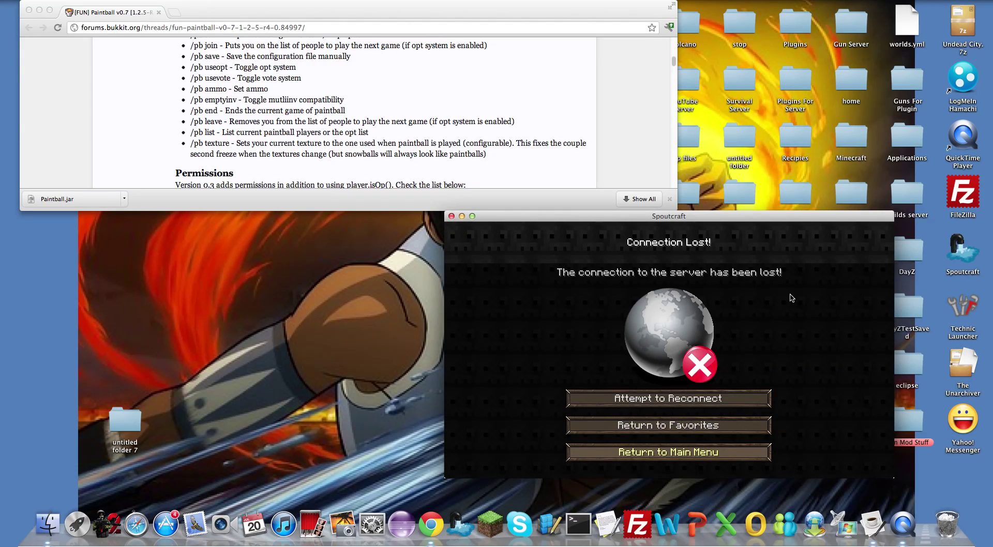
click(761, 449)
click(858, 266)
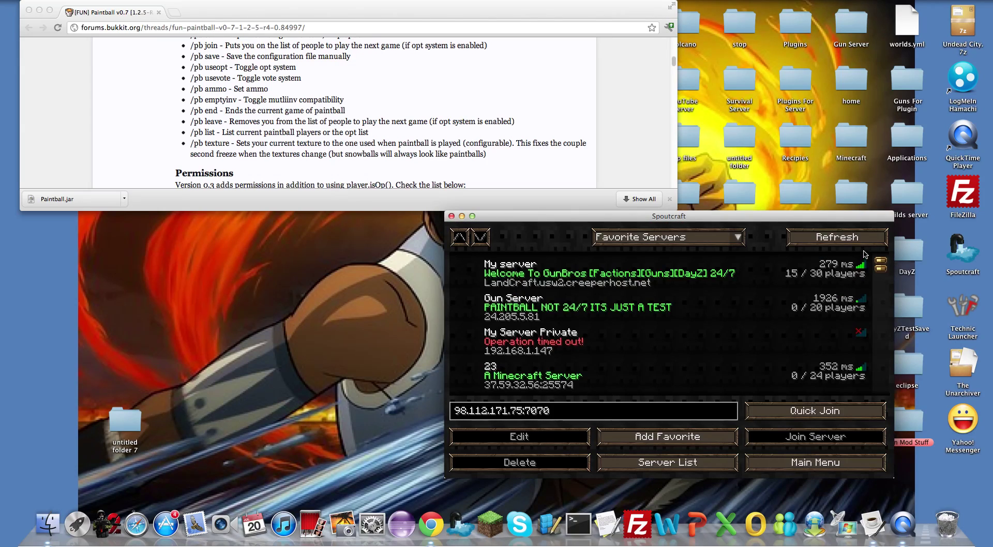
double_click(852, 306)
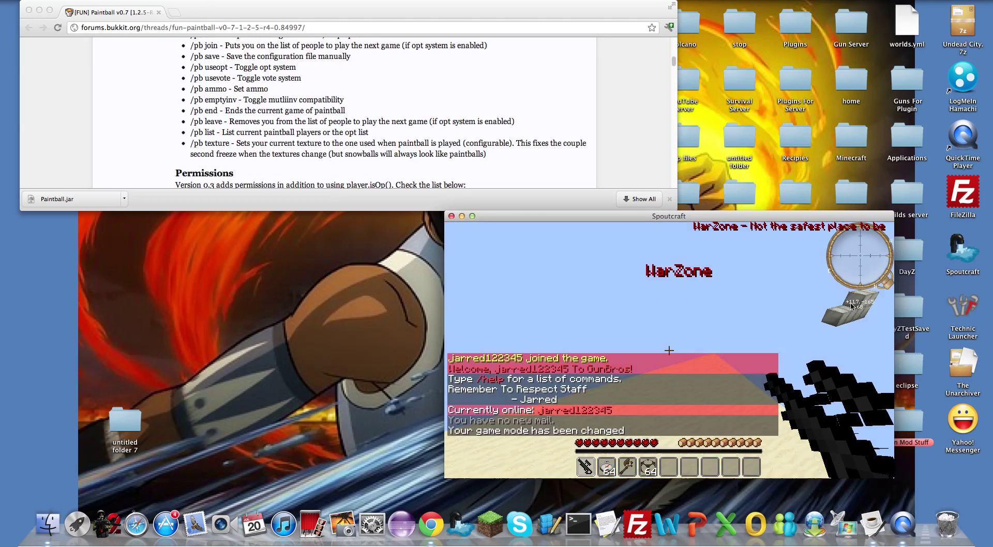
Opt in to paintball with /pb join
text(/)
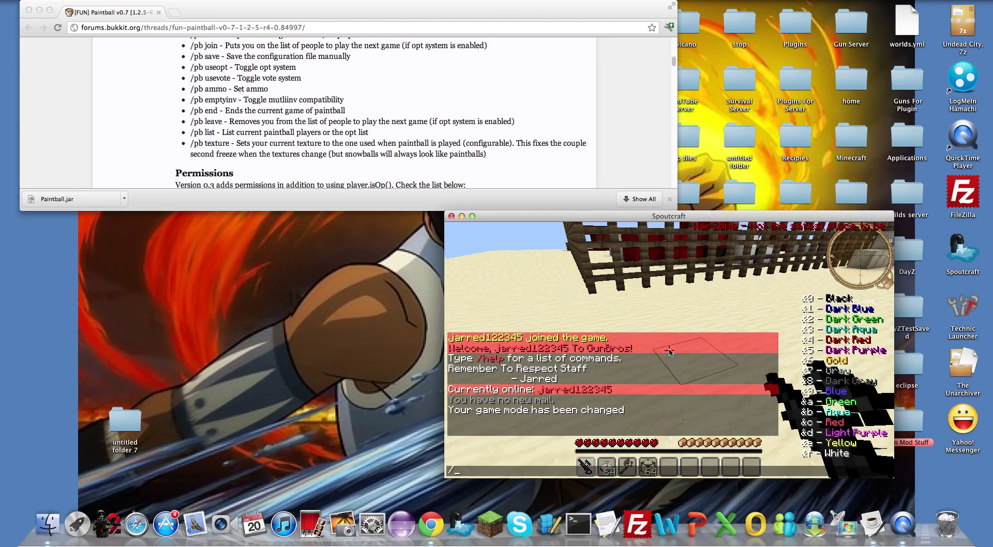
text(pb t)
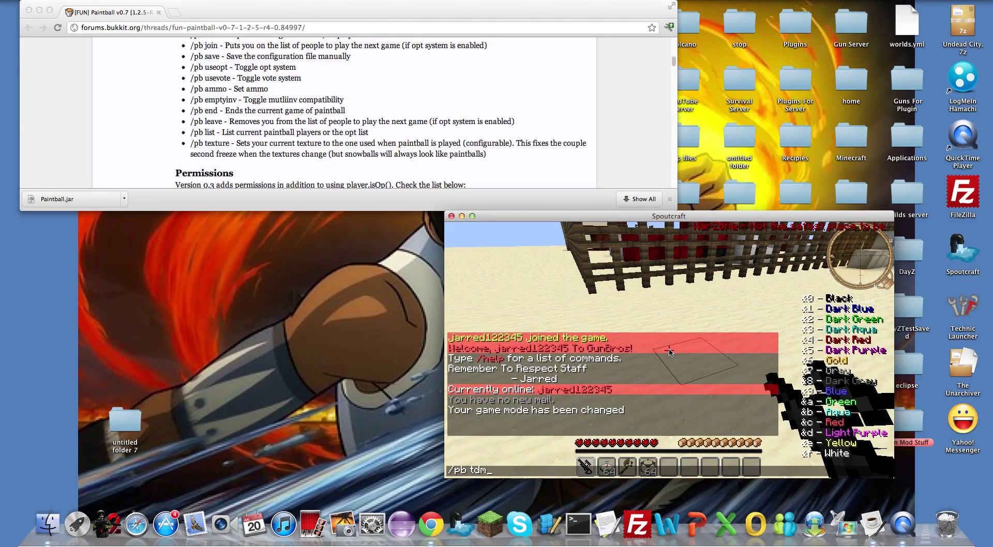
key(BackSpace)
text(join)
key(Return)
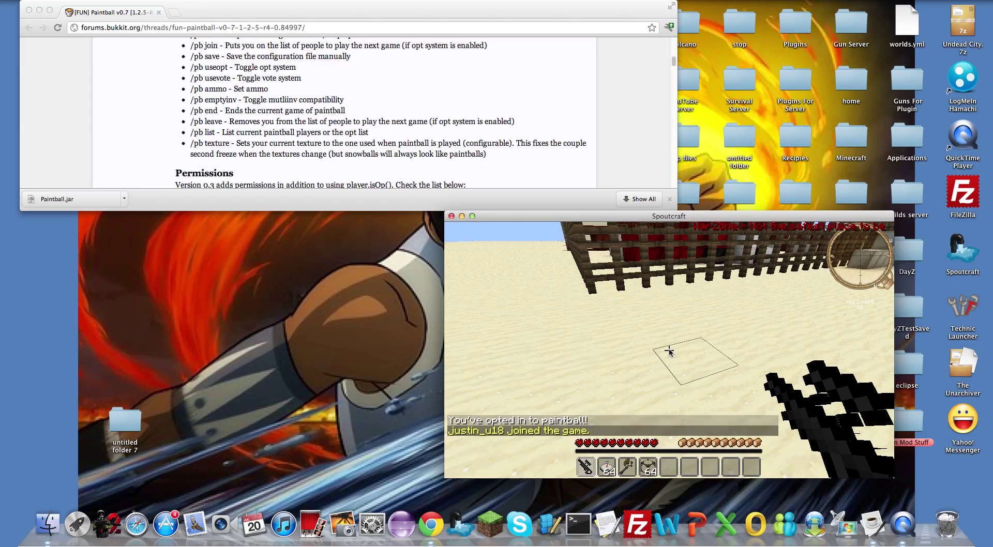
Resend /pb join, then send /pb ct to start the next Team Deathmatch
click(668, 349)
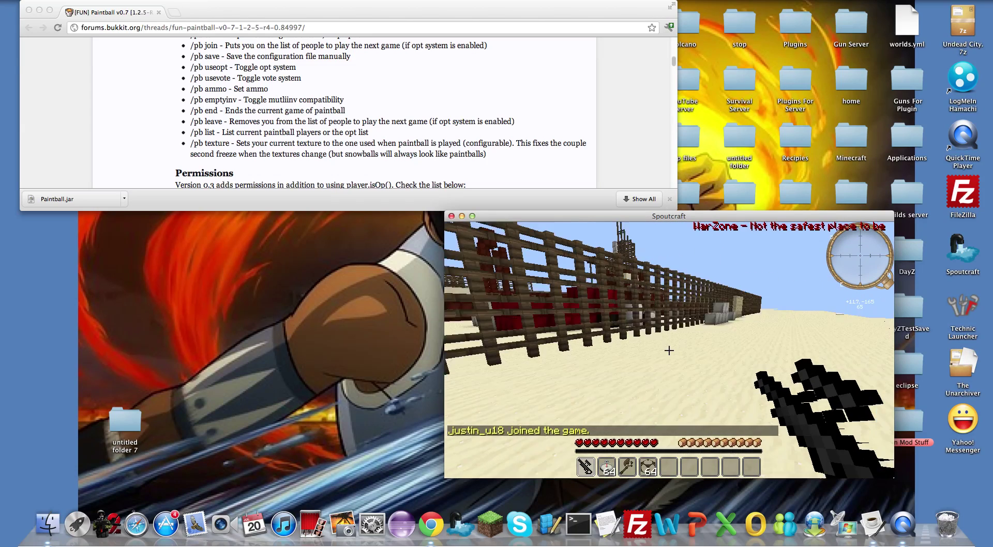
text(/)
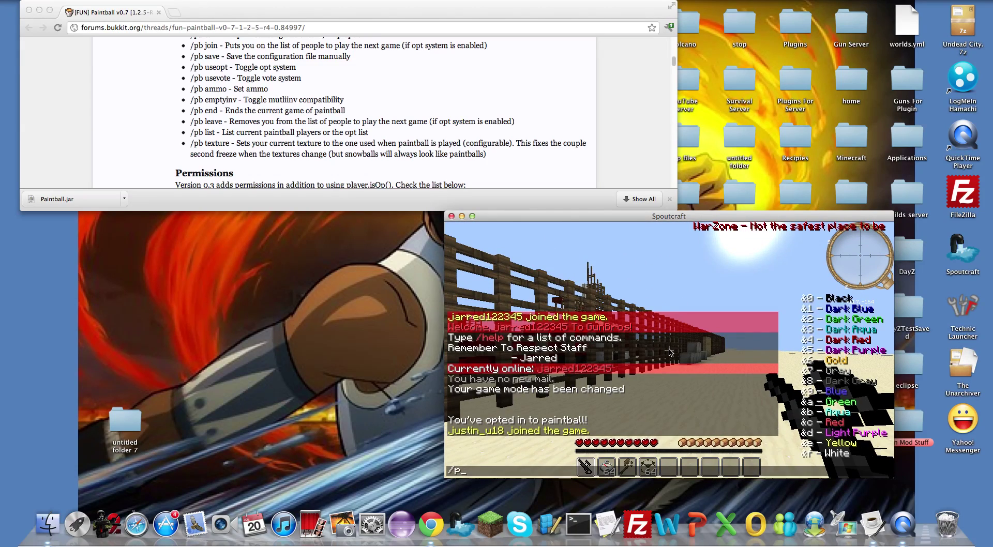
text(pb join)
key(Return)
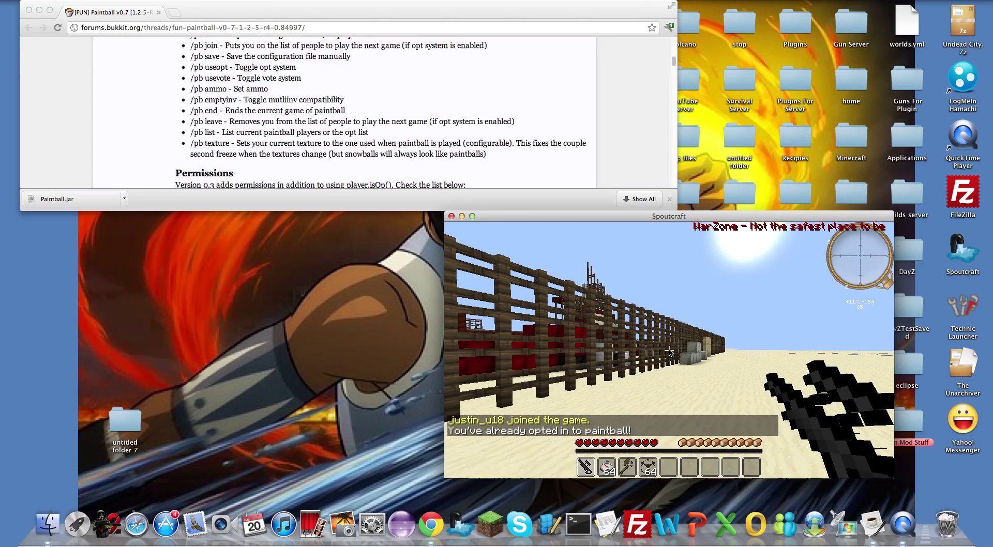
text(/pb tdm)
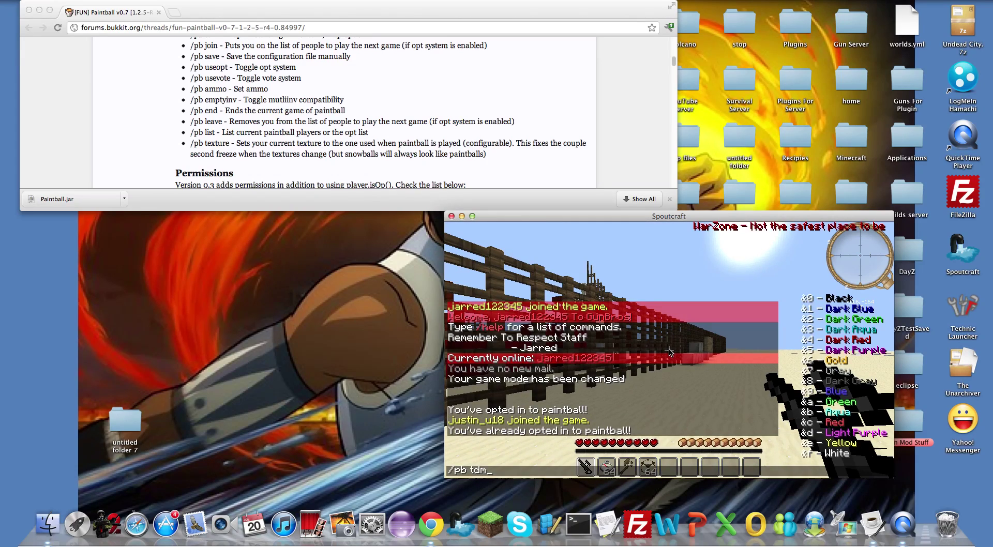
key(BackSpace)
key(BackSpace)
key(Return)
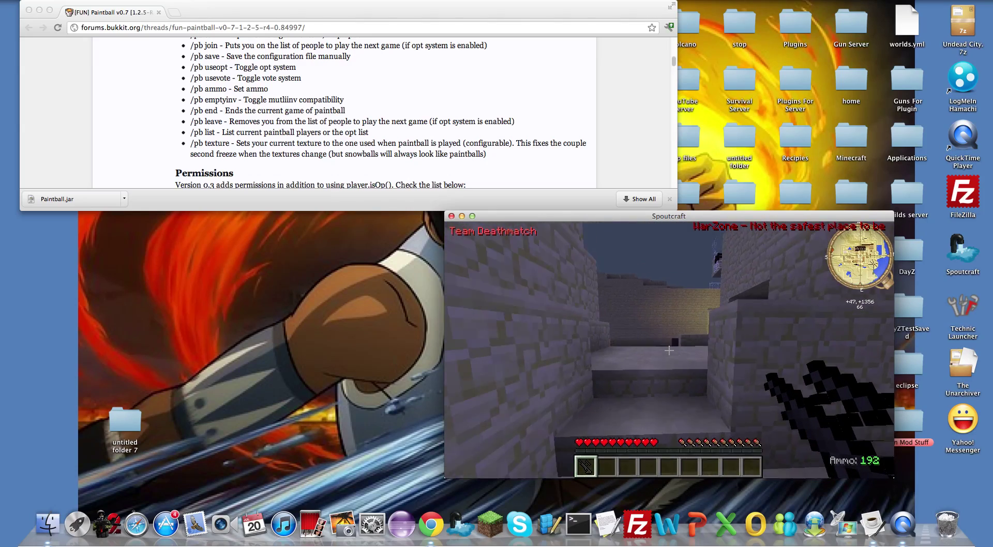
Walk forward across the stone courtyard during the round until the server connection drops
key(w)
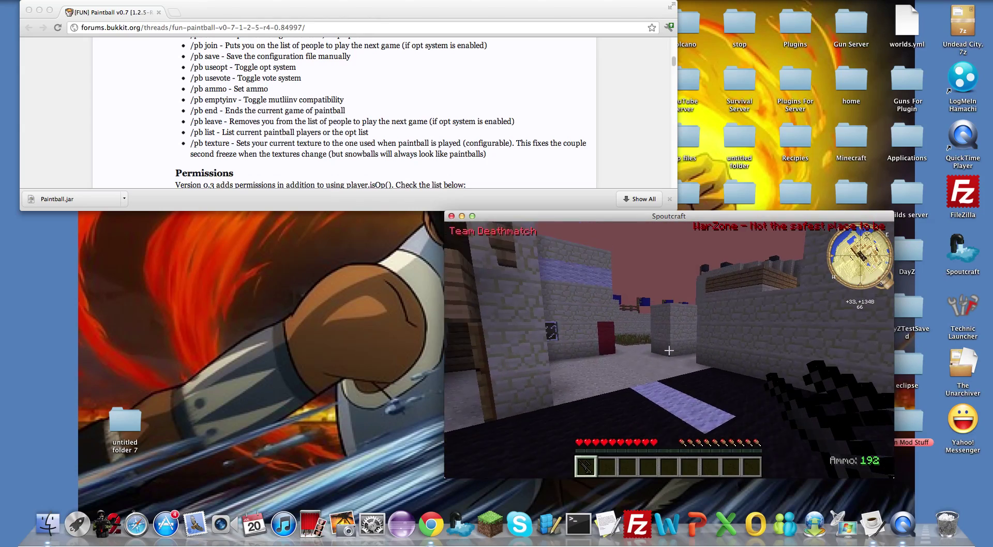
key(w)
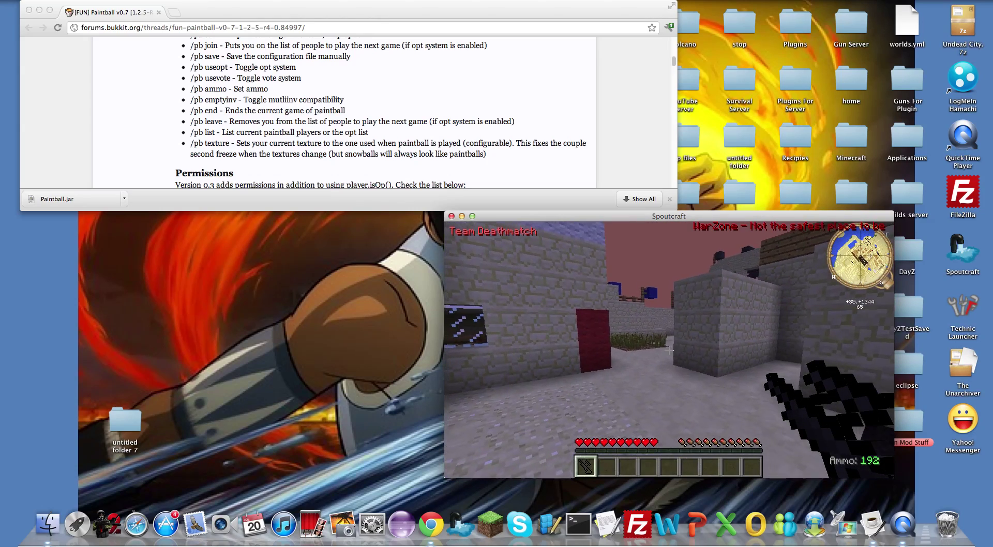
key(w)
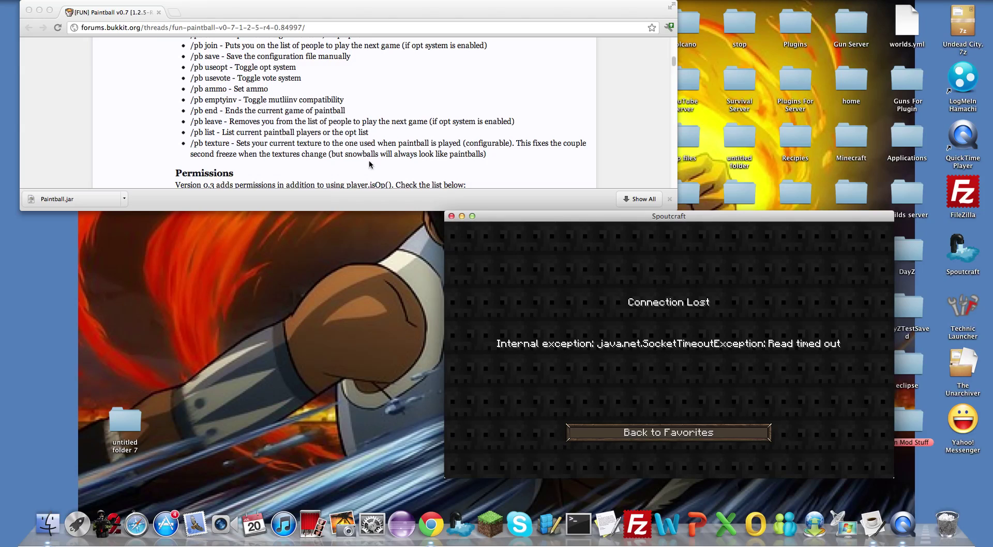
Scroll through the paintball plugin's forum page in the browser
click(368, 142)
scroll(367, 166, down, 1)
scroll(365, 185, down, 5)
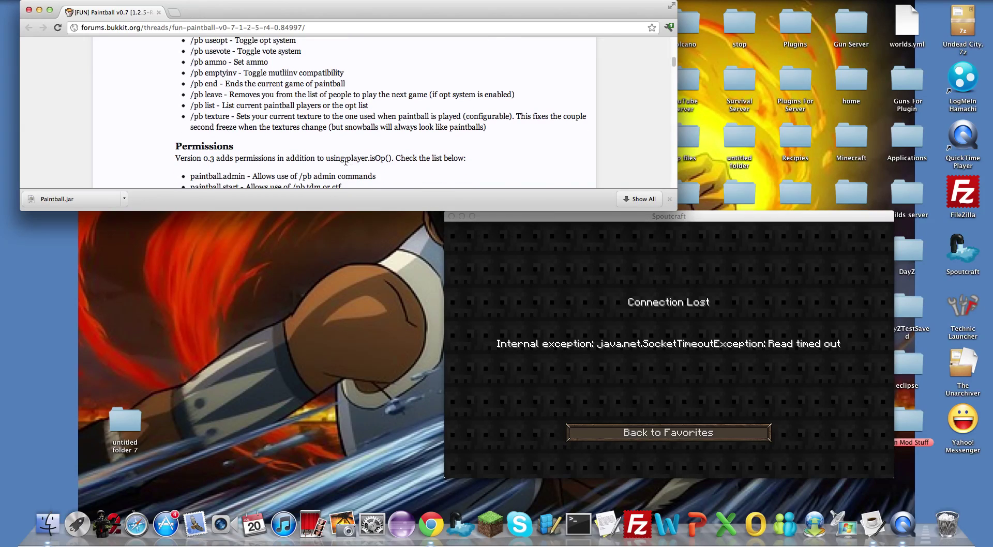
scroll(344, 166, down, 10)
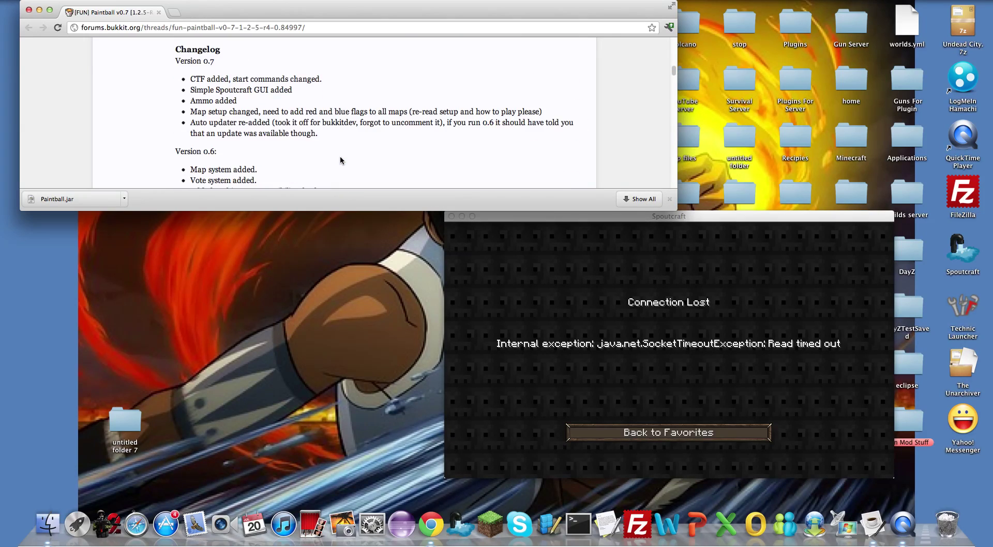
Refresh the favourite servers until Gun Server shows 0/20 players, then select it
click(677, 434)
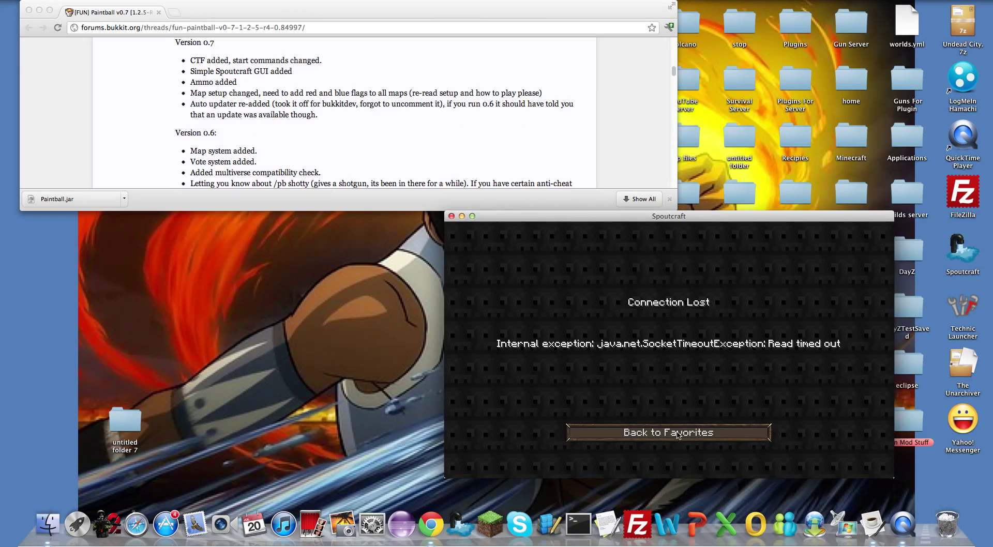
click(683, 437)
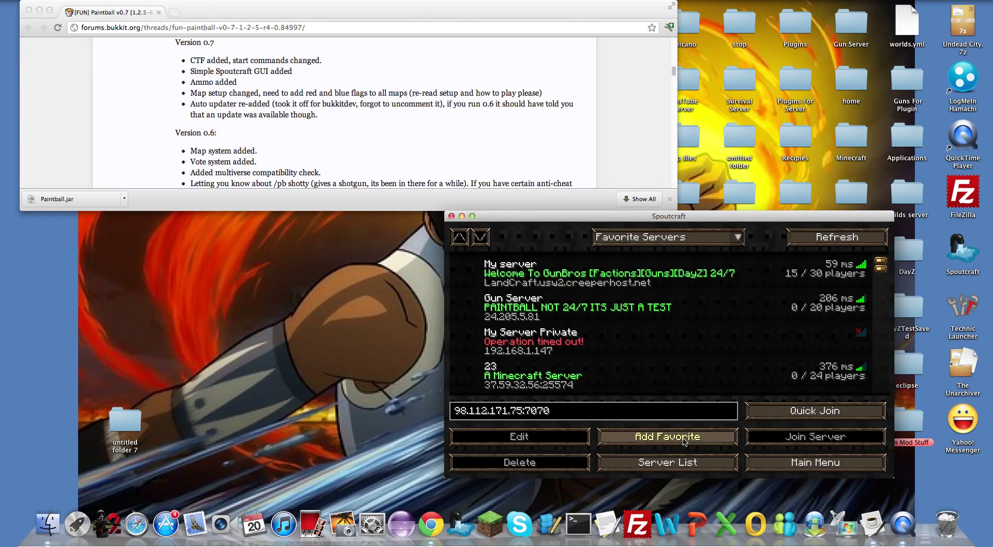
click(827, 238)
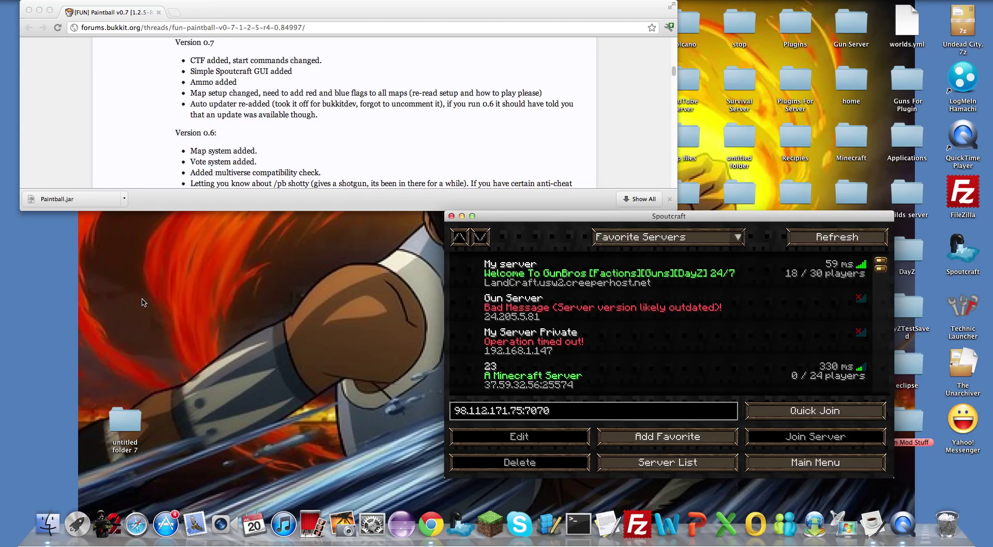
click(869, 234)
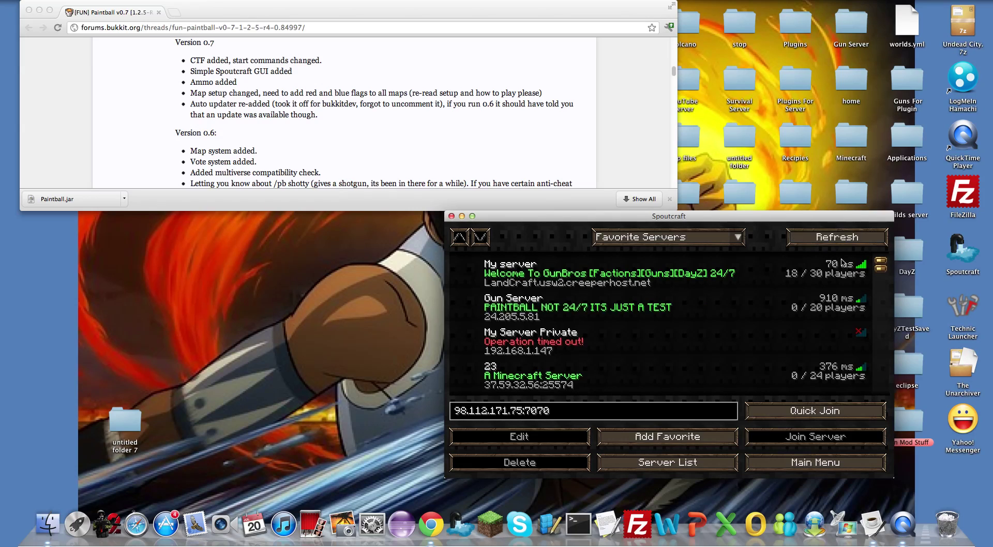
click(799, 301)
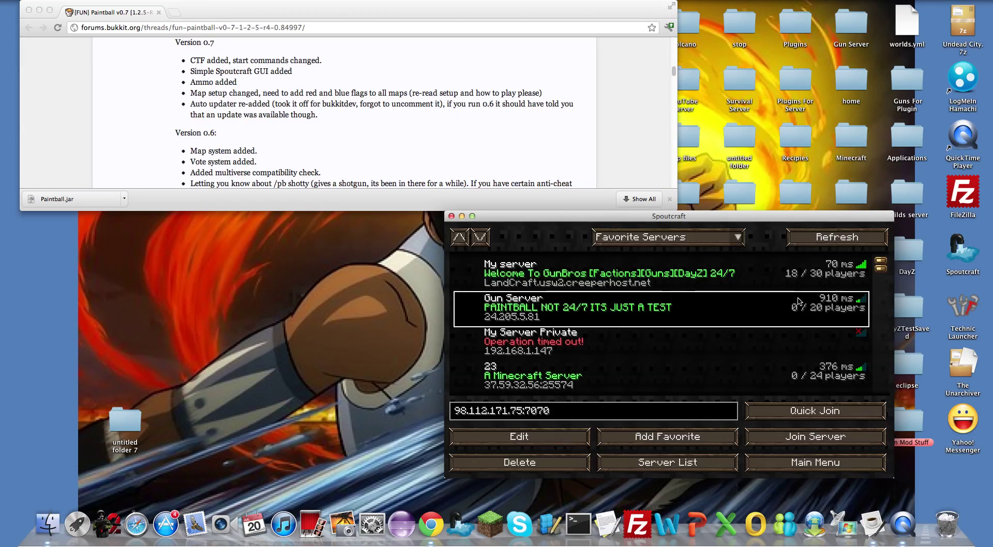
Connect to Gun Server and opt in to paintball with /pb join
double_click(799, 301)
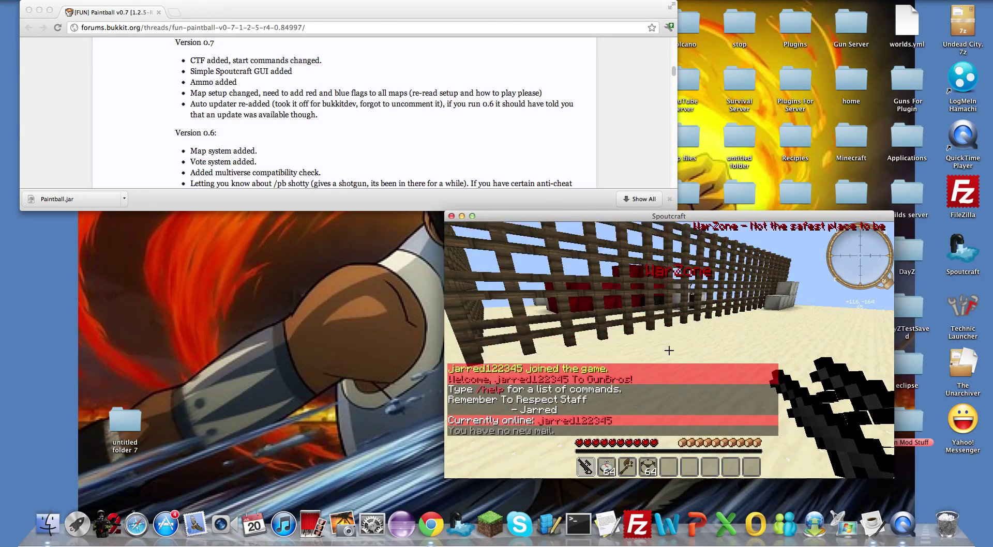
mouse_move(668, 350)
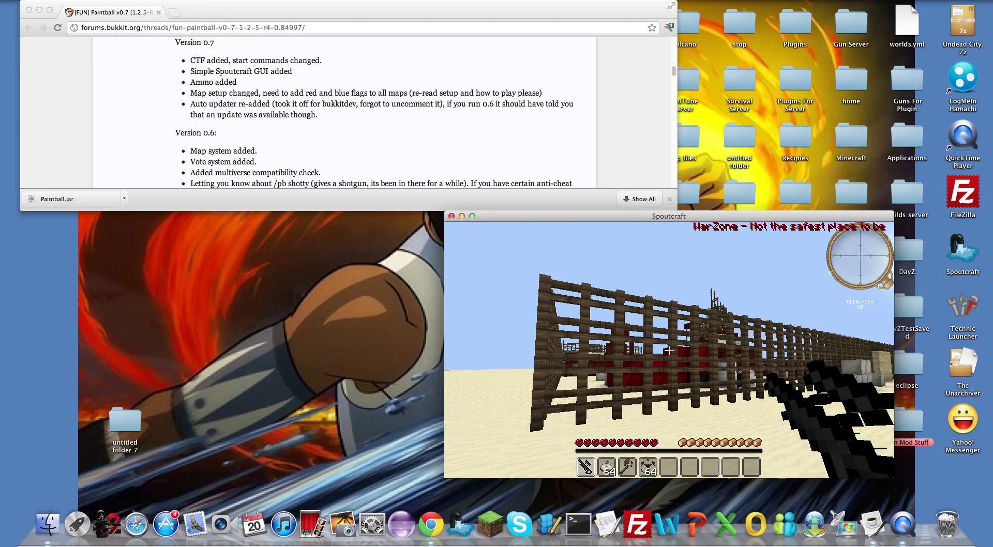
text(/pb join)
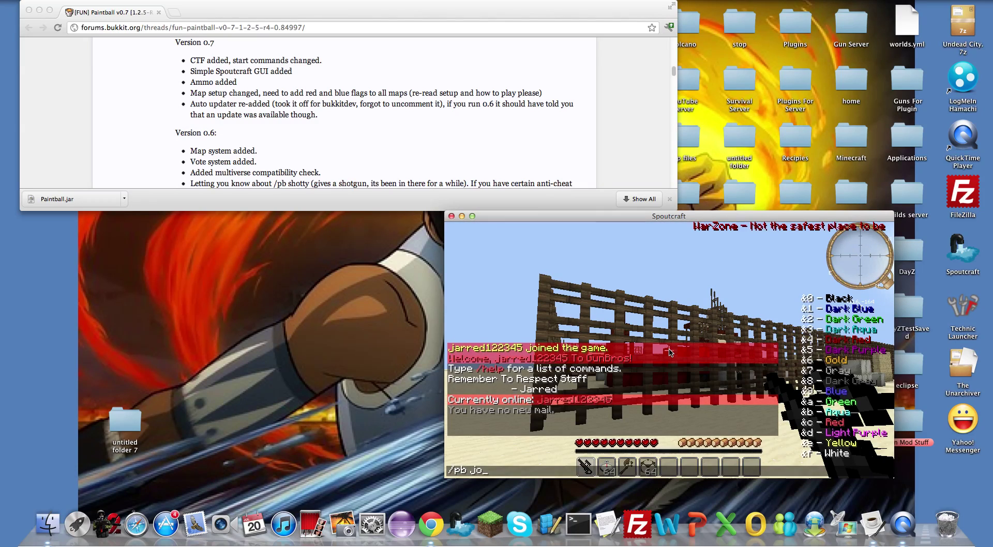
key(Return)
Switch to creative mode with /gm 1 and fly to the glass cube above the arena
text(/gm 1)
key(Return)
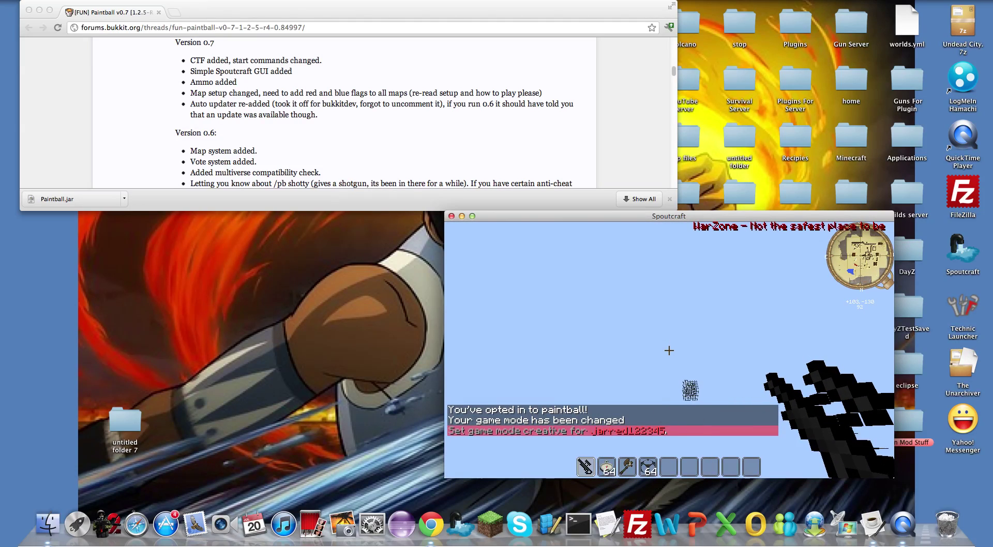
key(space)
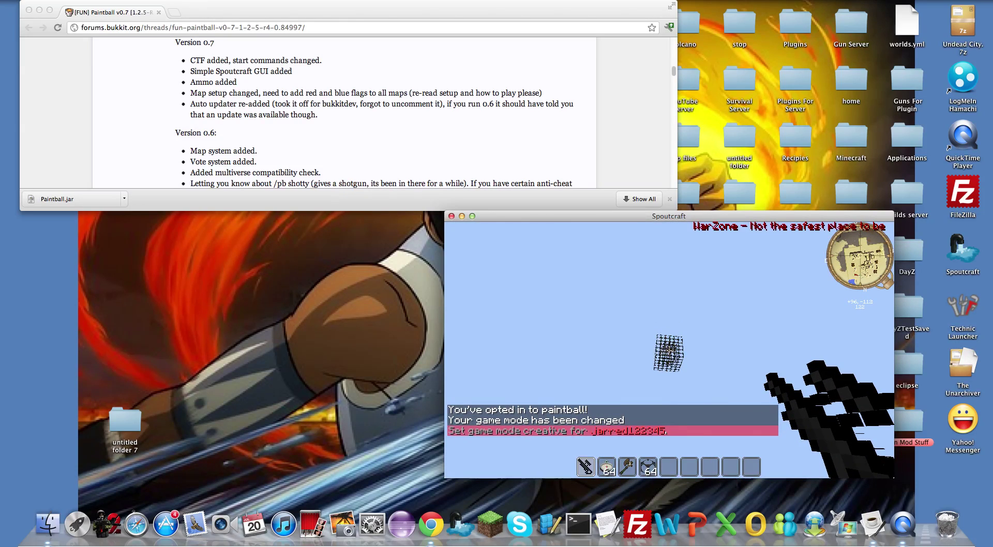
key(w)
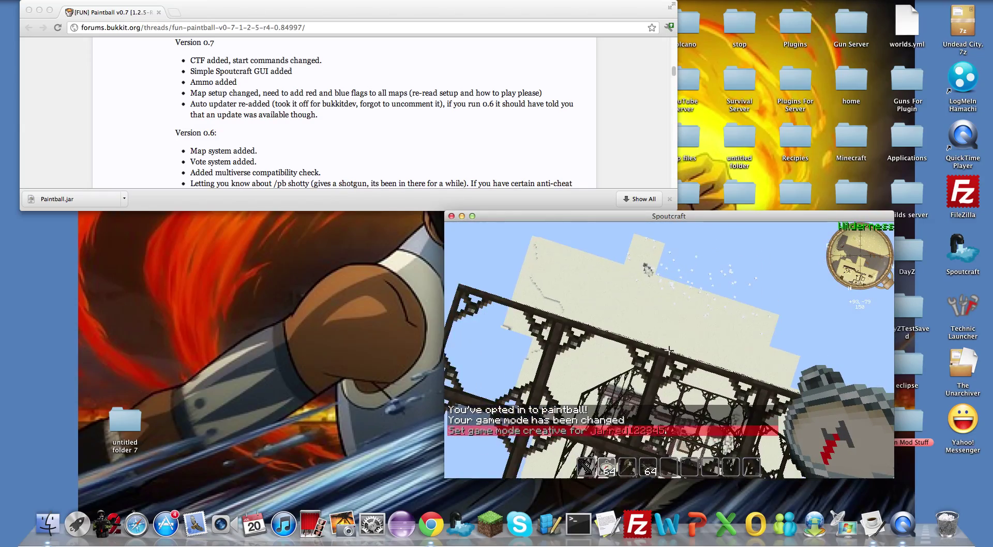
Claim the spawn area as SafeZone with /f claim safe, then fly down among the sandstone buildings
text(t/f claim safe)
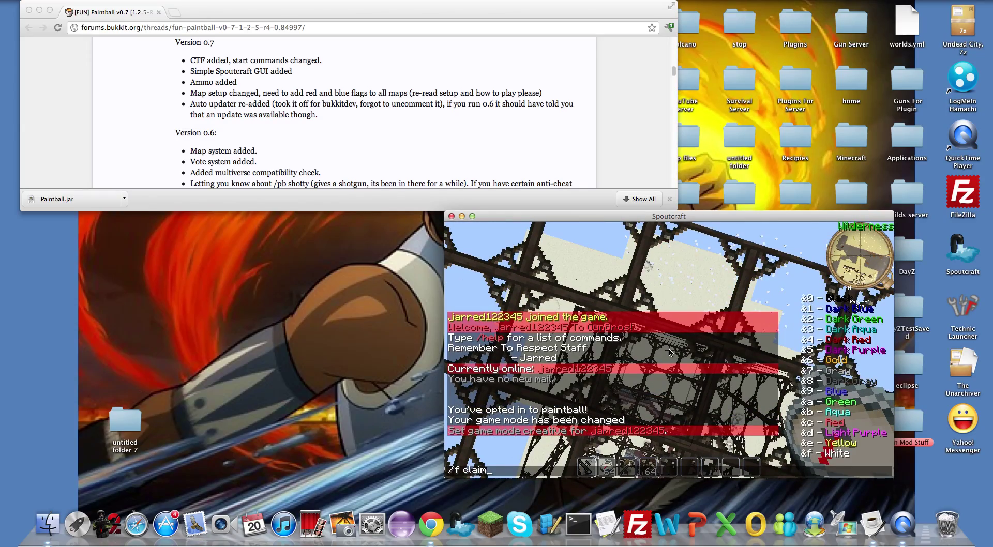
key(Return)
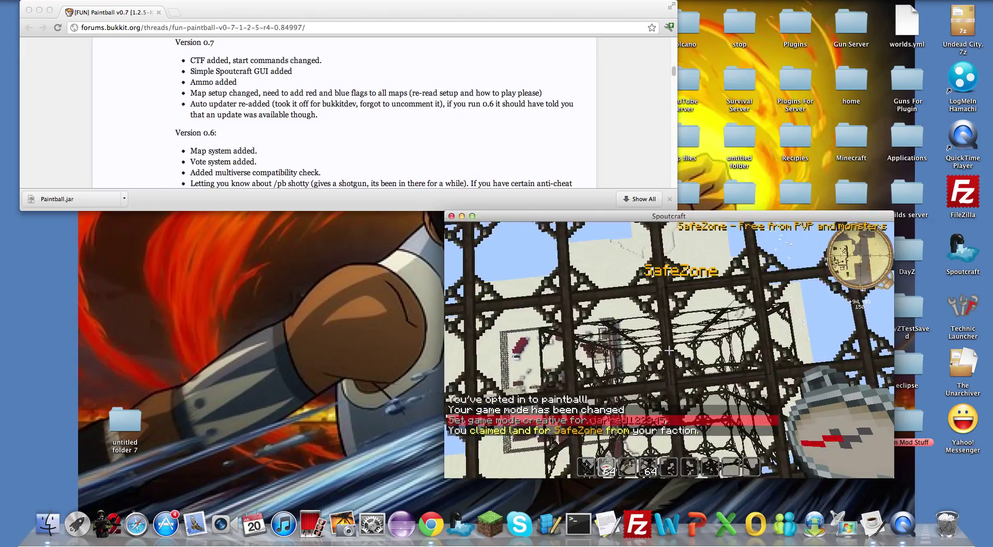
key(s)
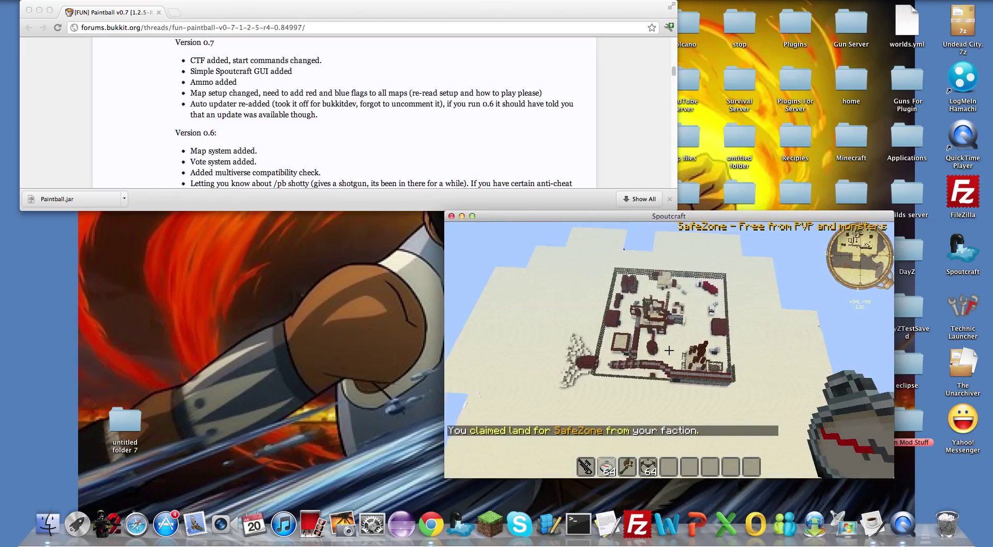
key(w)
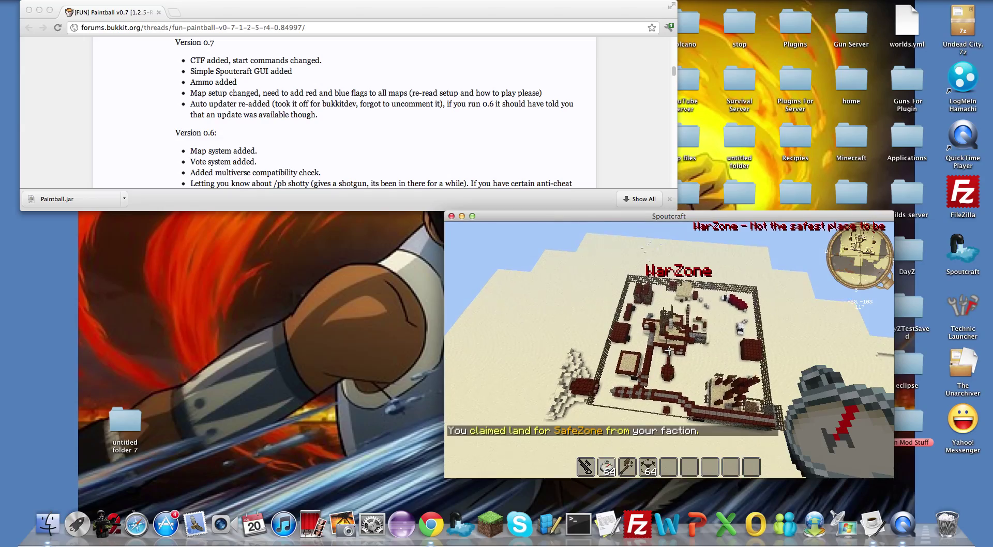
key(w)
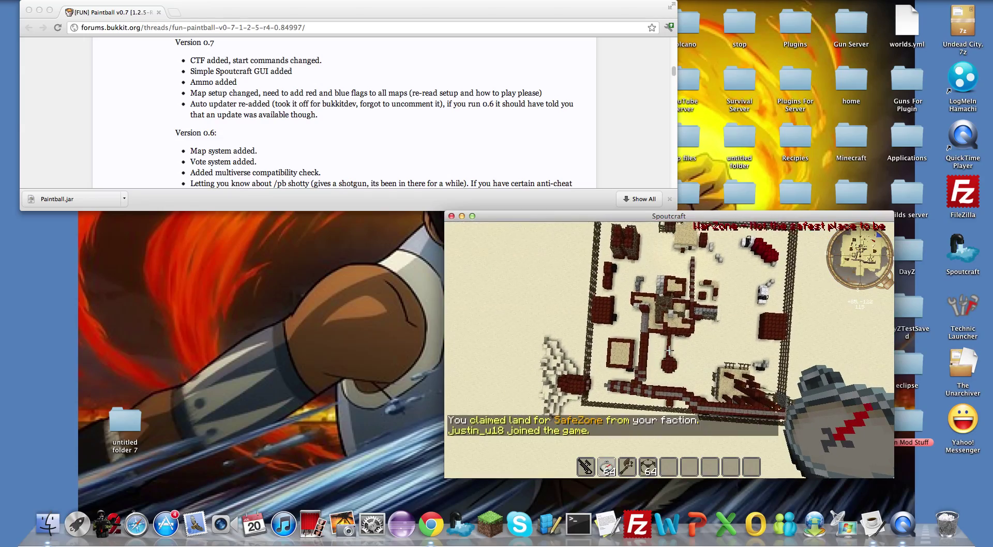
key(w)
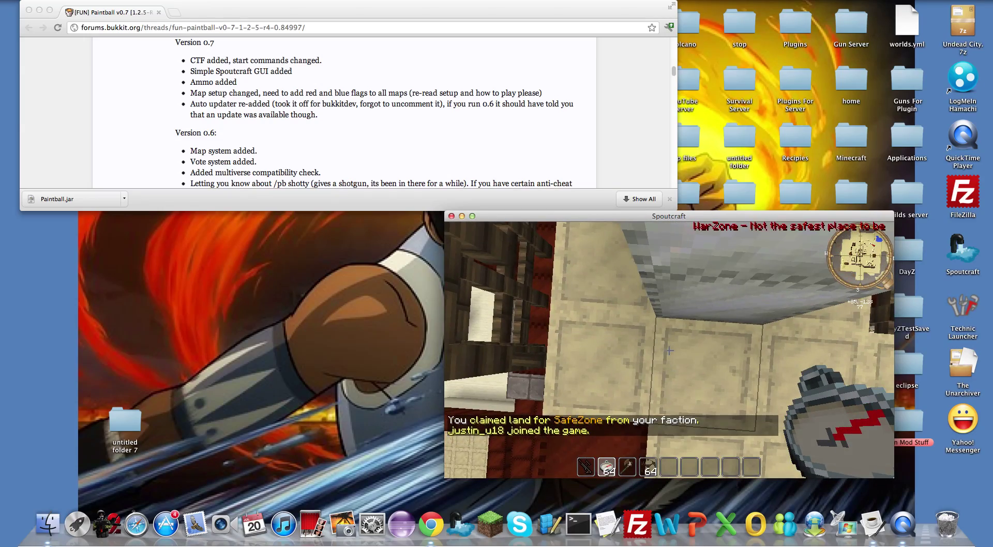
Begin a chat command, correcting a mistyped /tp into the paintball command /pb m
text(/tp)
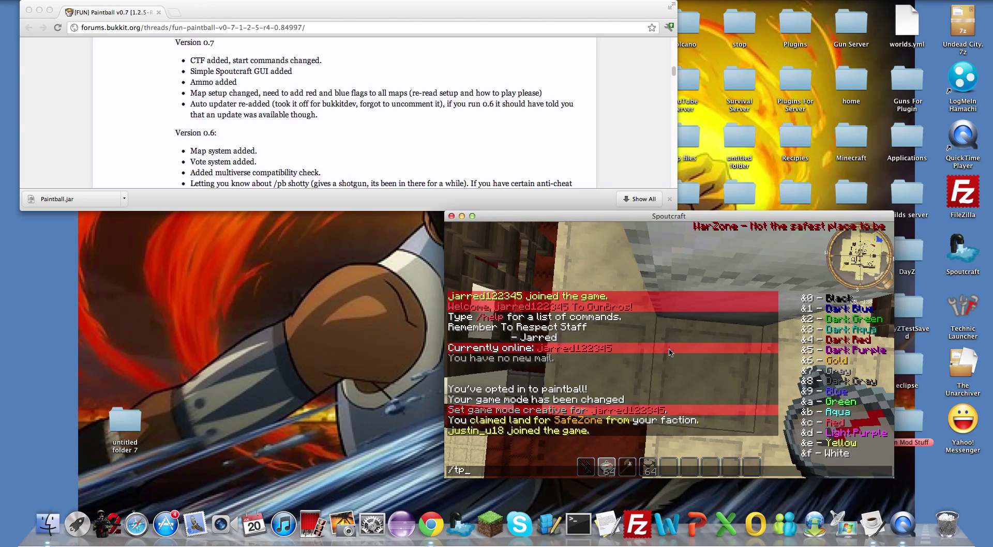
key(BackSpace)
key(BackSpace)
text(/)
key(BackSpace)
text(pb )
text(m)
Start a Team Deathmatch match with /pb tdm and equip the paintball gun
key(Return)
text(/pb )
text(tdm)
key(Return)
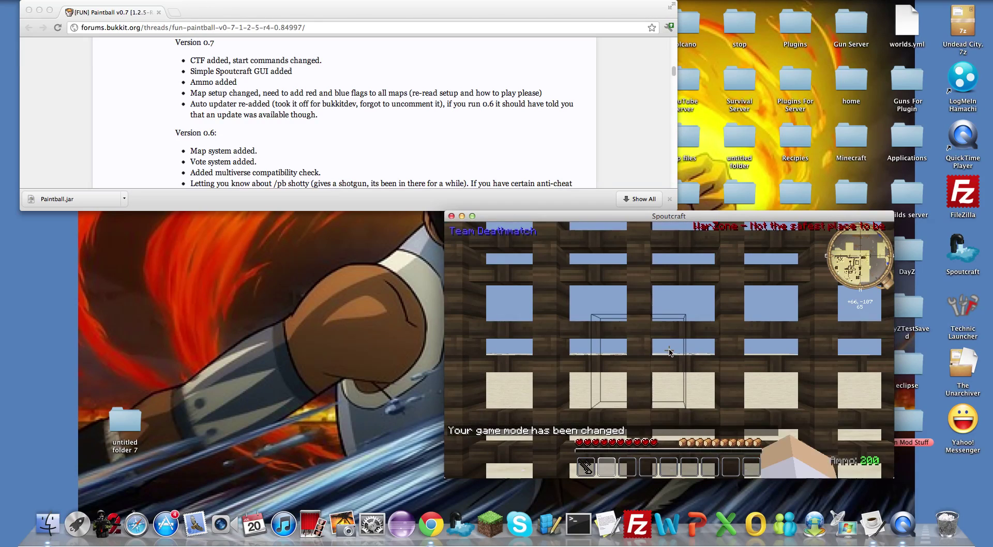
key(1)
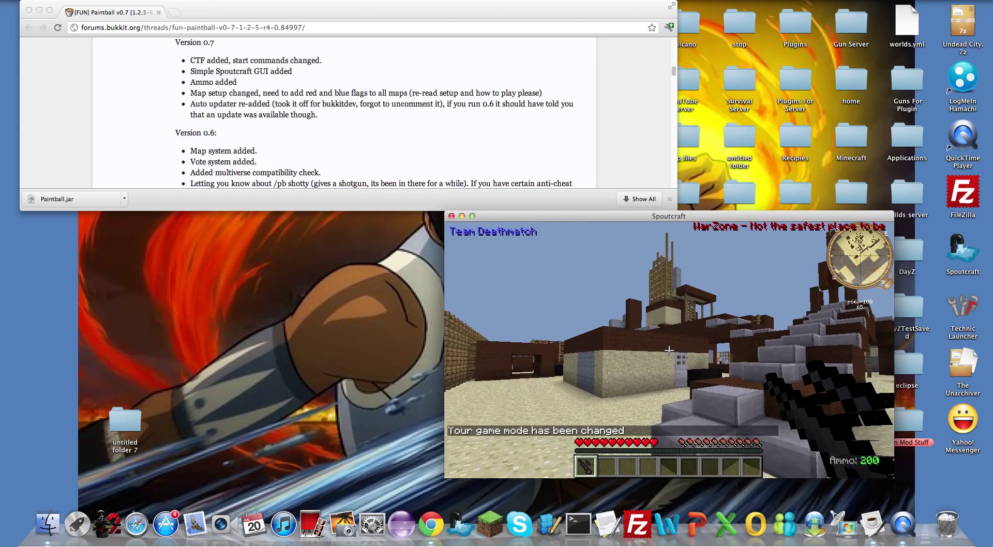
Walk through the arena toward the opponent and fire paintballs until the blue team wins
key(w)
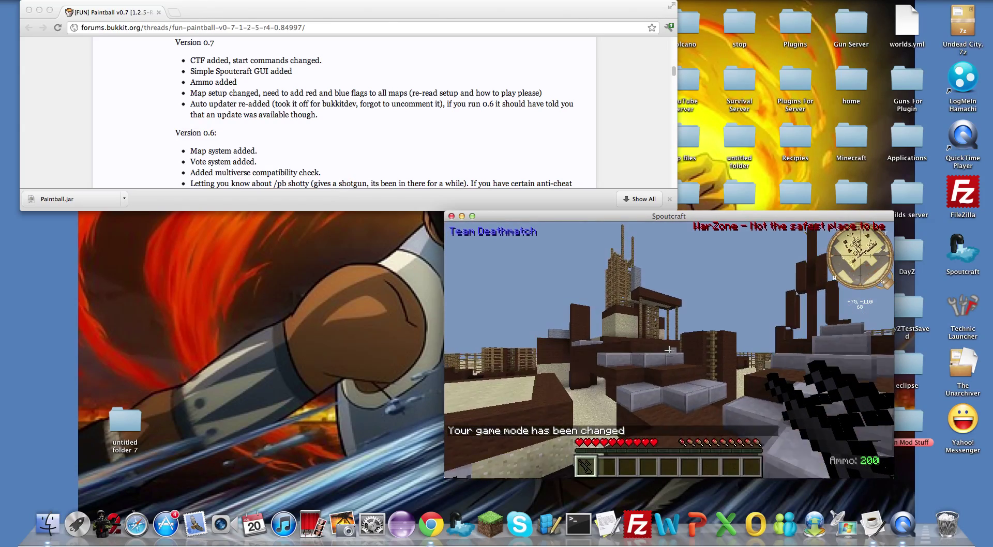
key(w)
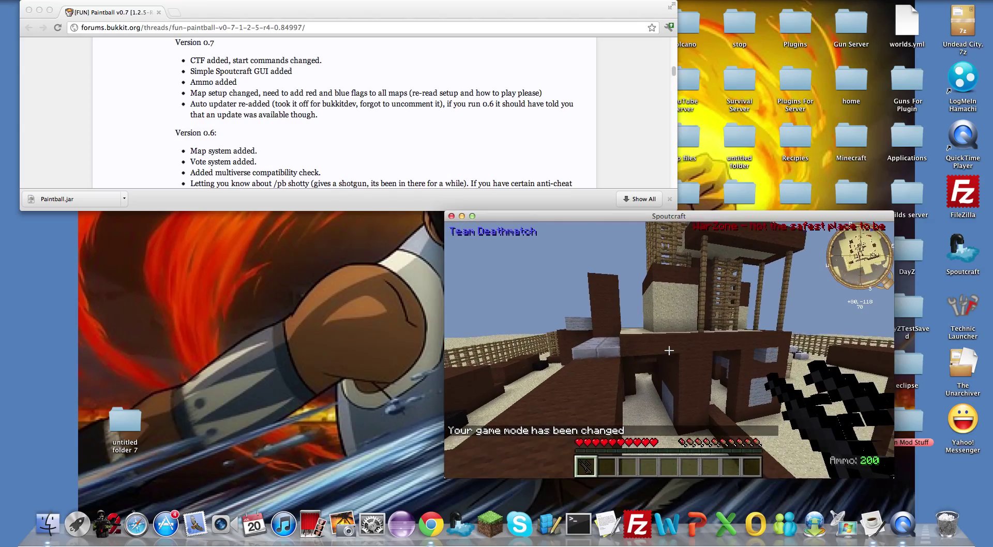
key(w)
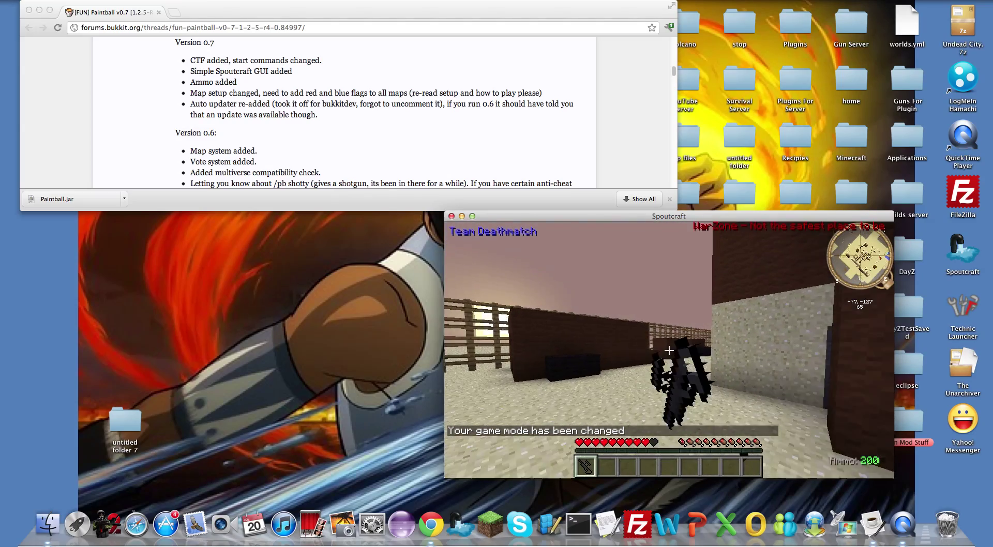
key(w)
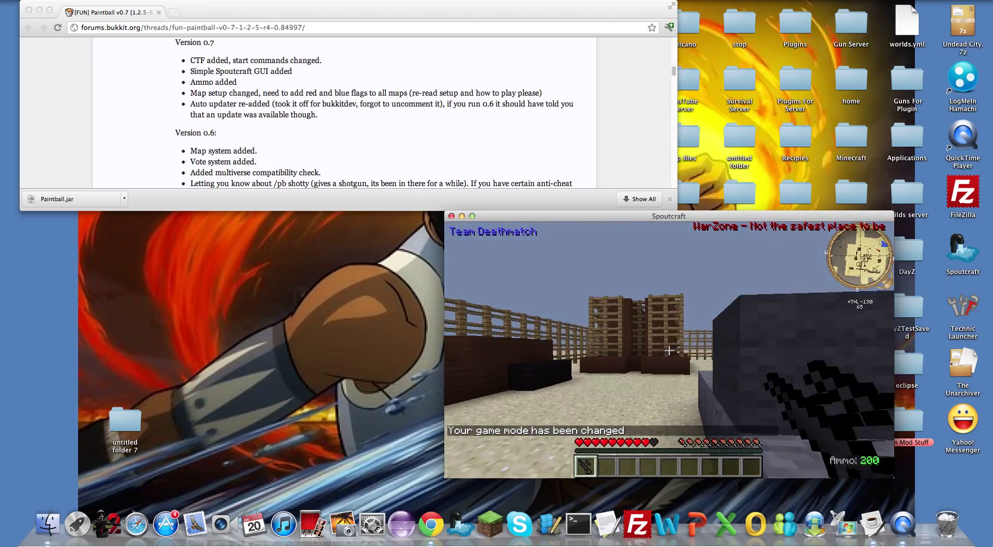
key(w)
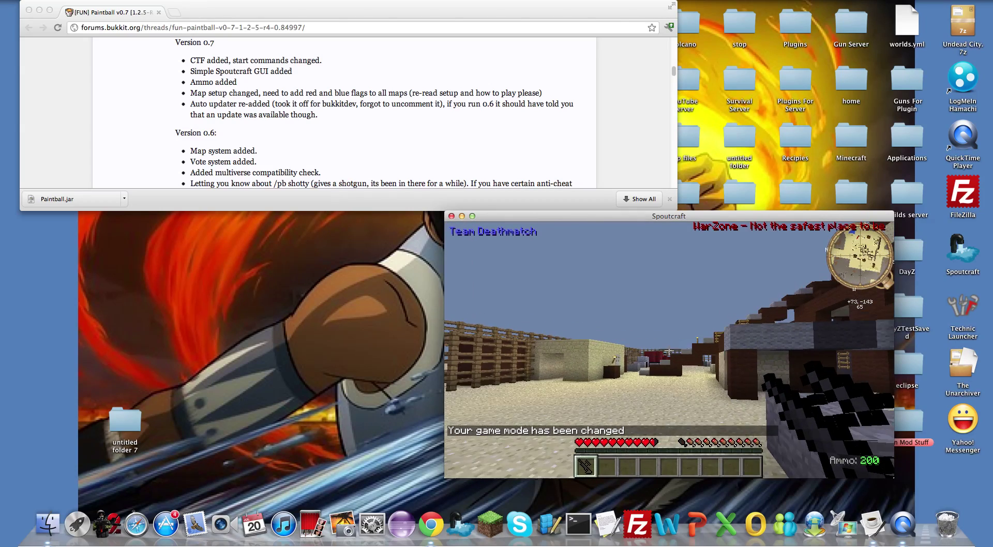
right_click(669, 352)
right_click(669, 351)
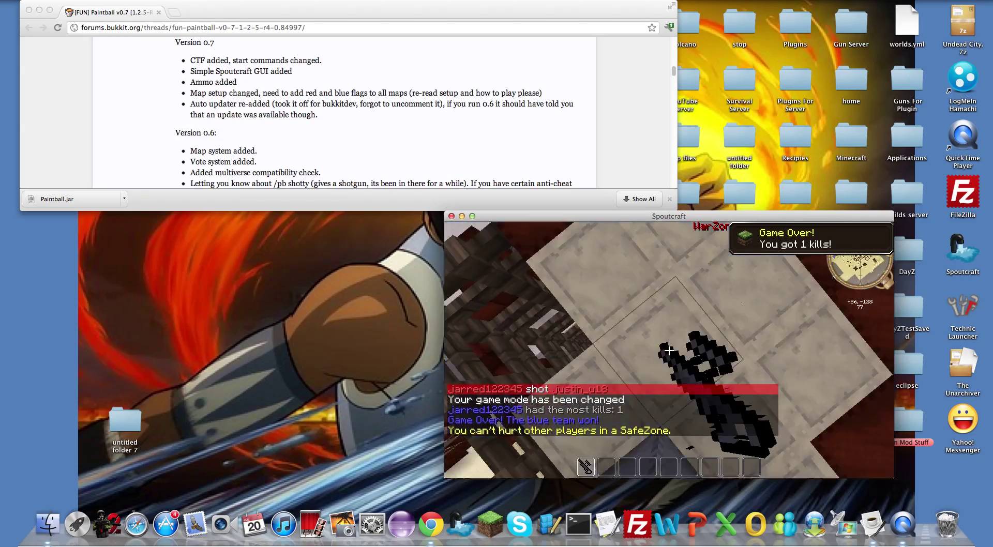
Walk across the map and send /pb ctf to start another paintball match
key(w)
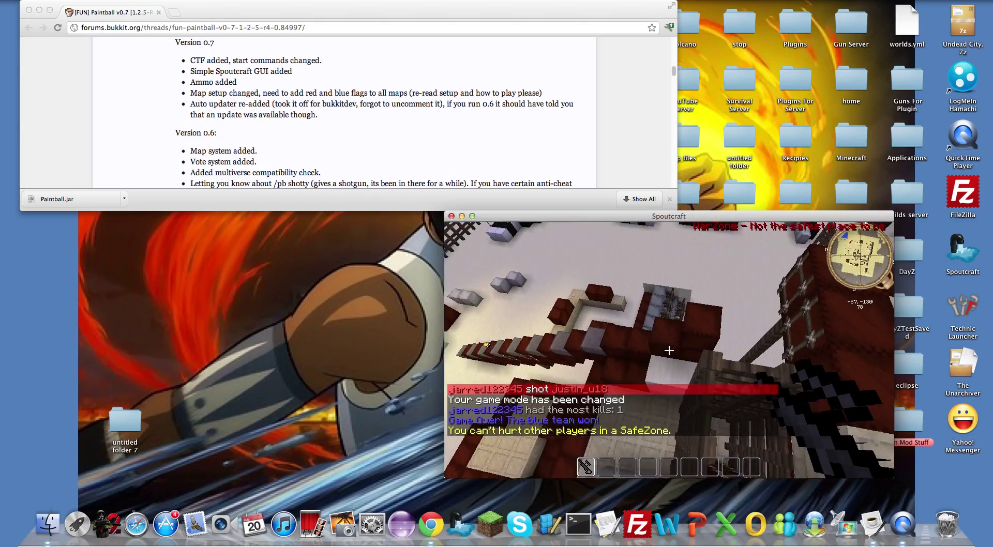
key(w)
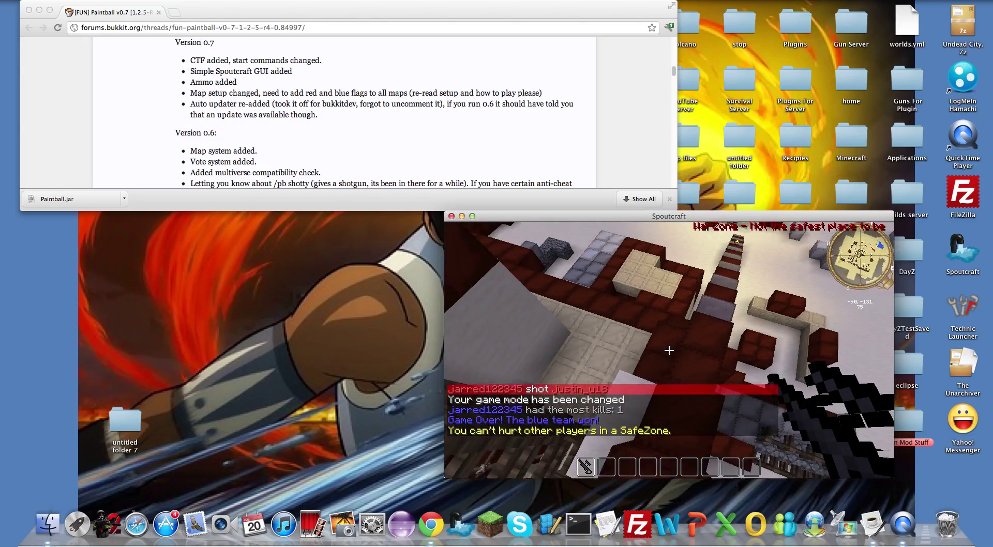
key(w)
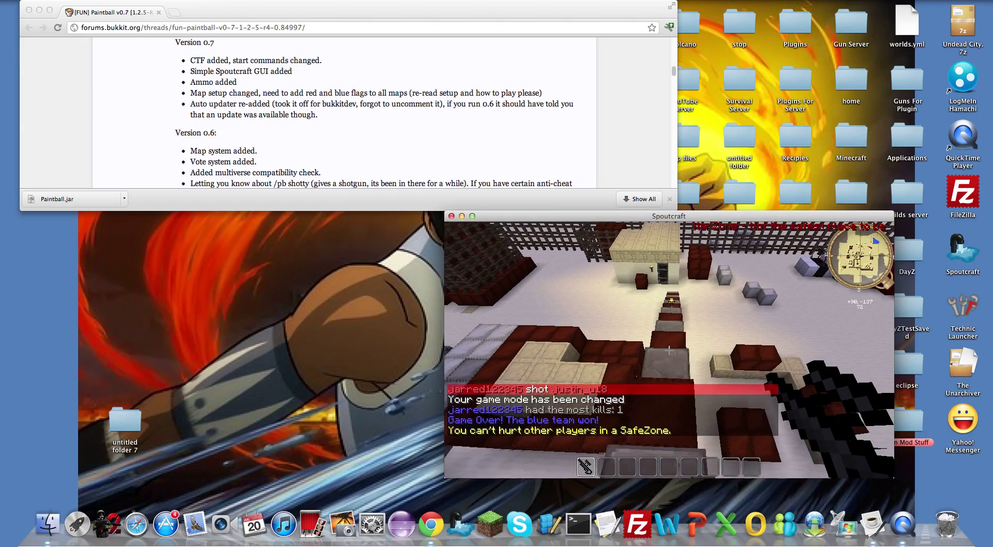
text(/pb ctf)
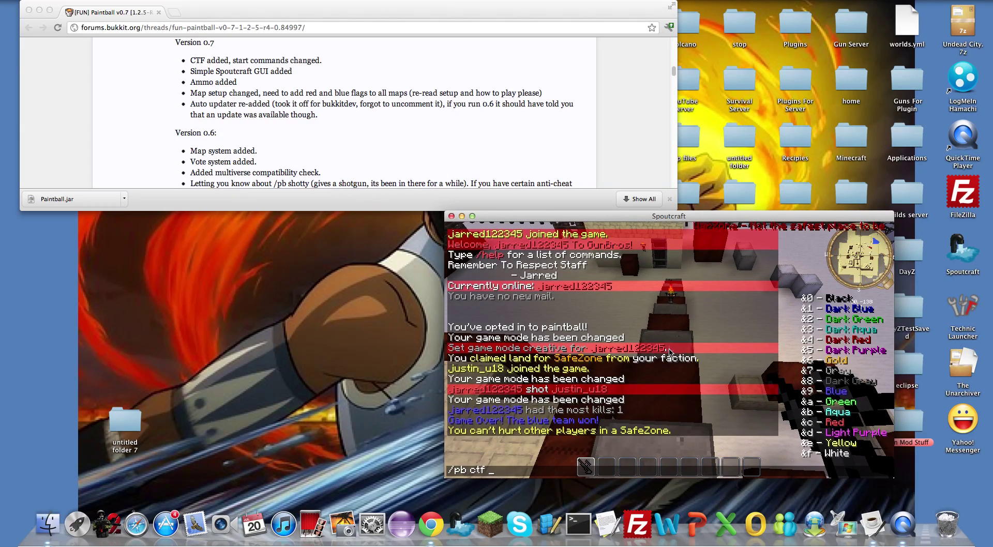
key(Return)
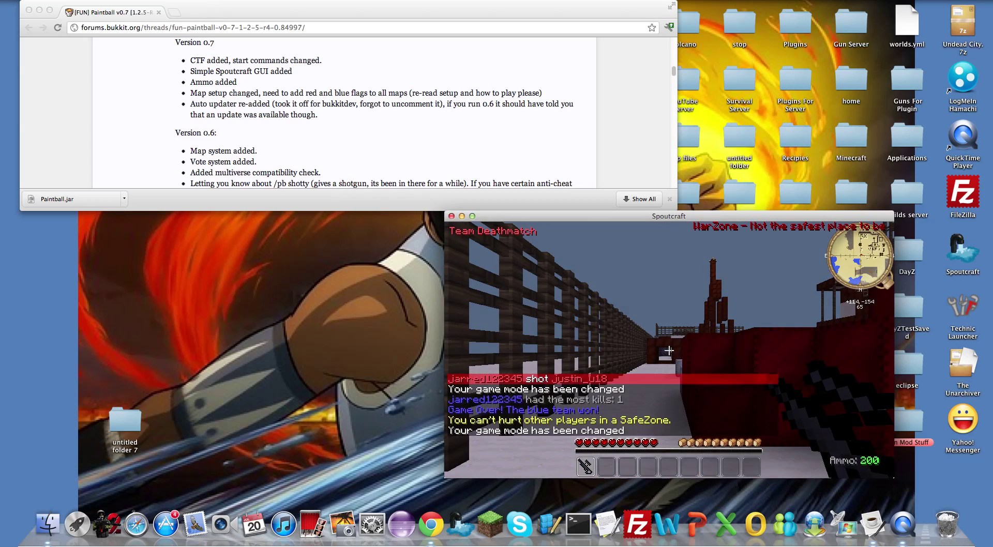
mouse_move(669, 350)
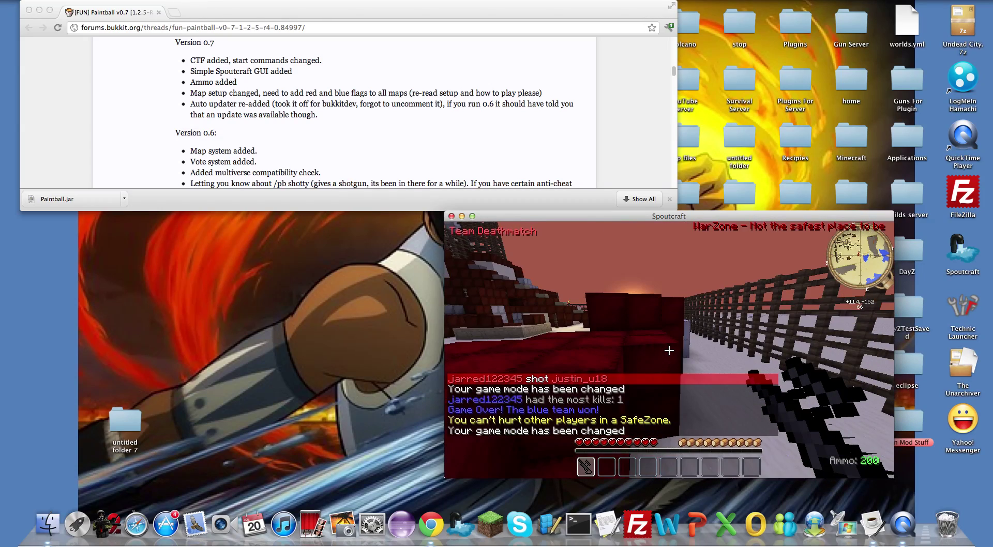
Put the gun away and walk through the arena to the fence by the red block
key(w)
key(5)
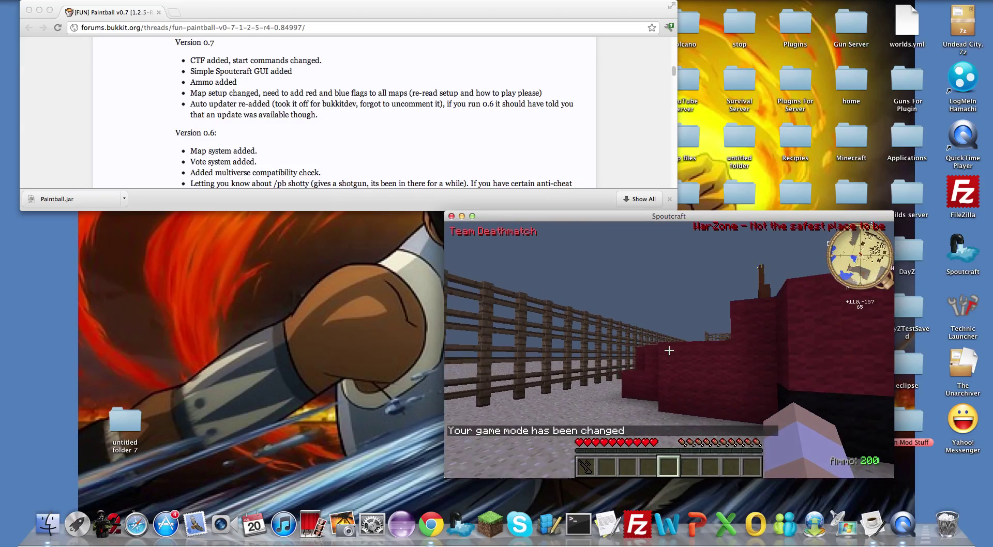
key(w)
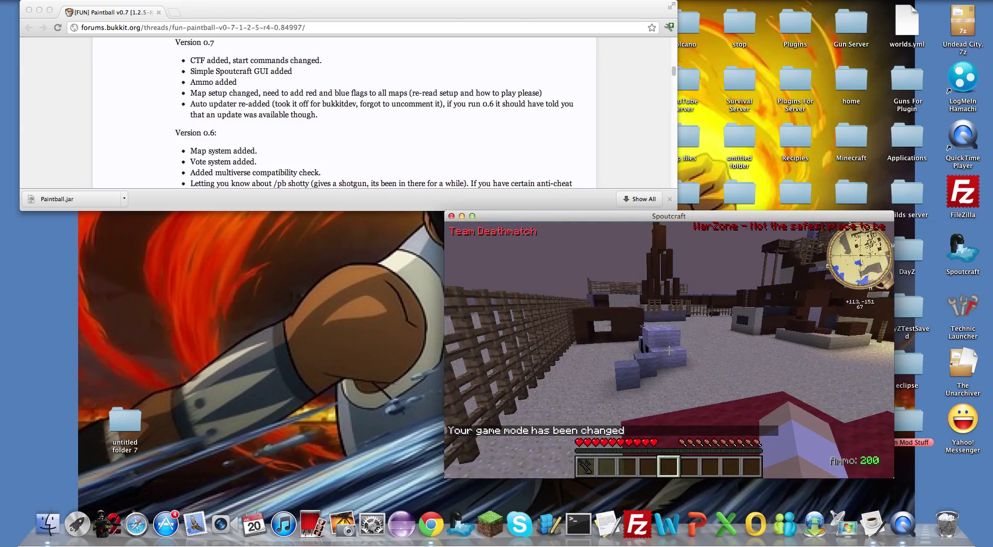
key(w)
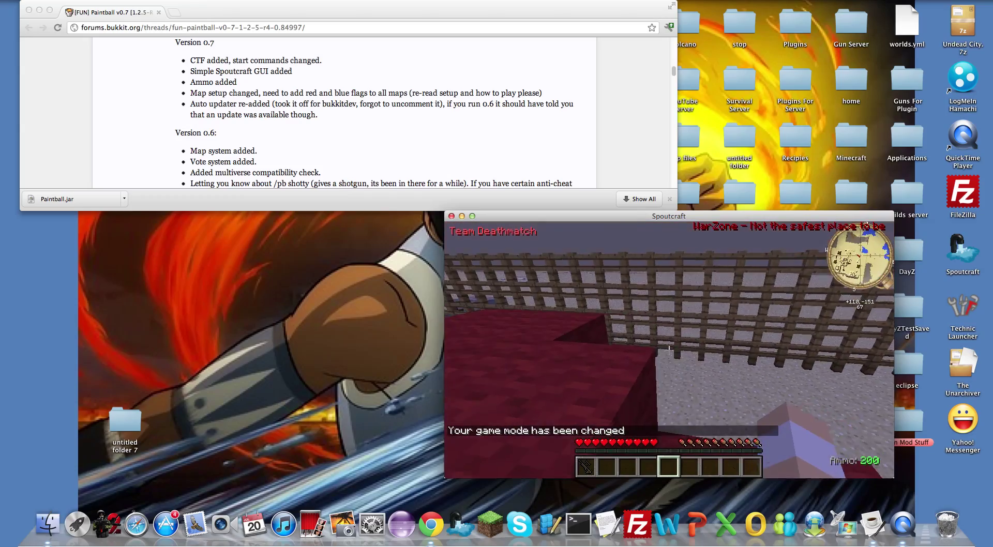
key(e)
key(e)
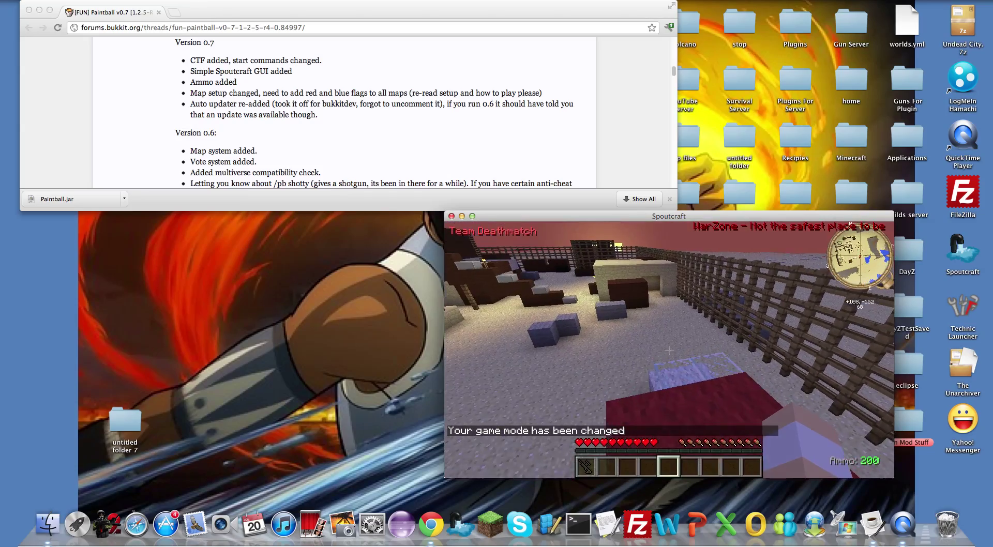
Break the stone block in front, then place a stone block to fill the hole
key(1)
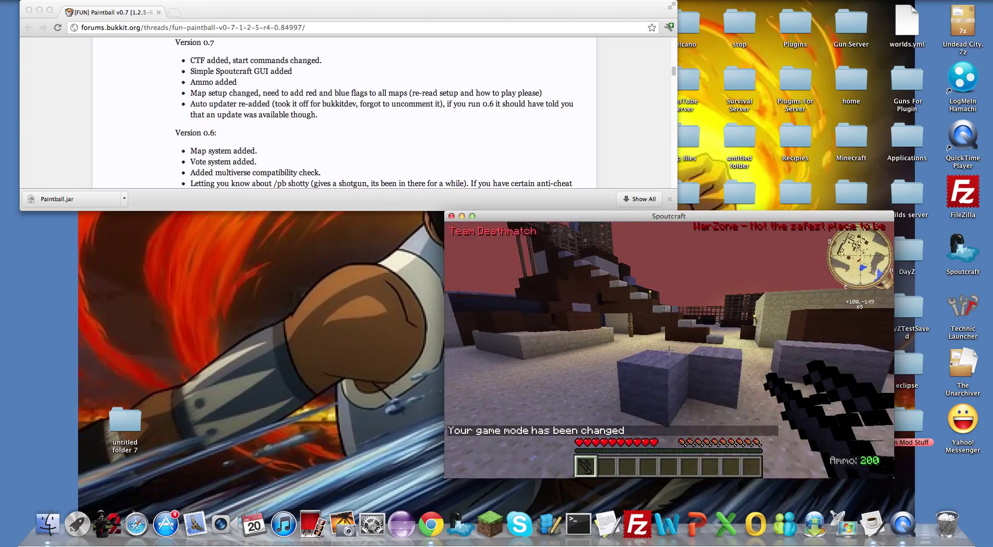
key(w)
key(5)
drag(669, 351, 669, 351)
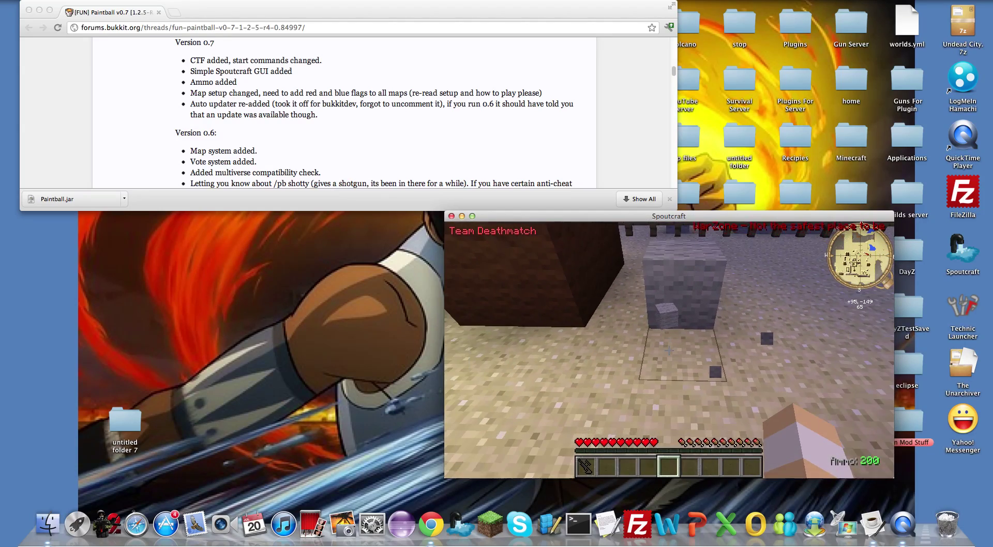
key(2)
right_click(670, 351)
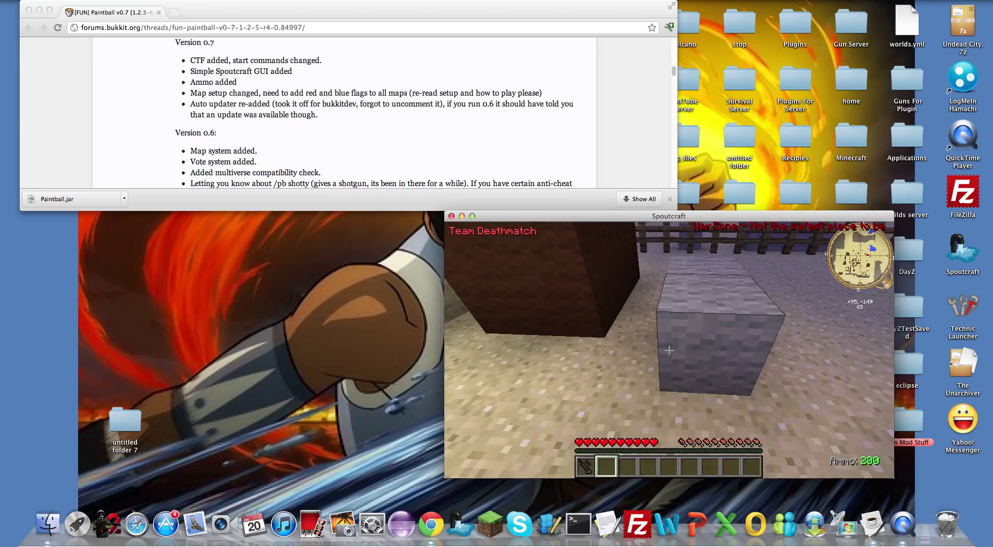
Walk out through the fenced corridor toward the stone-slab building
key(w)
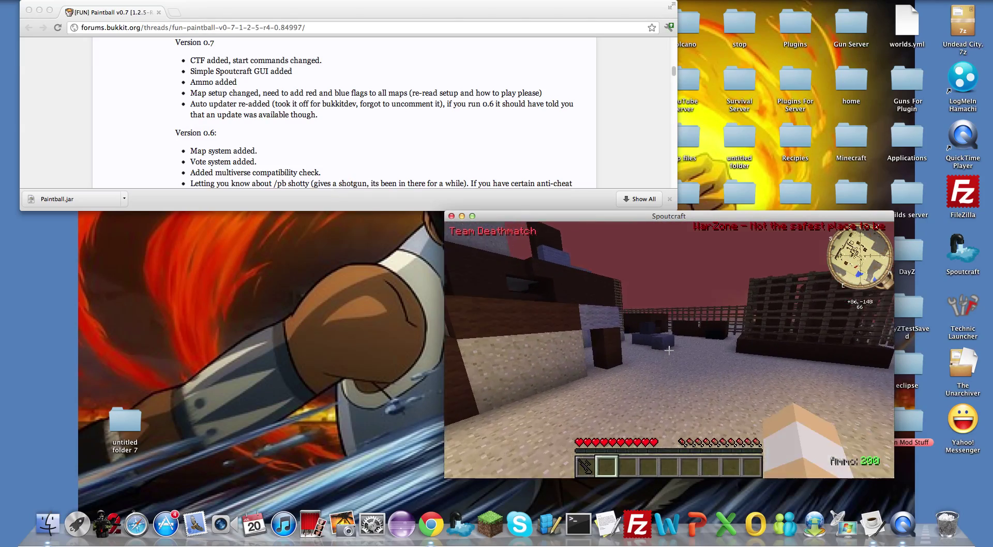
key(1)
key(4)
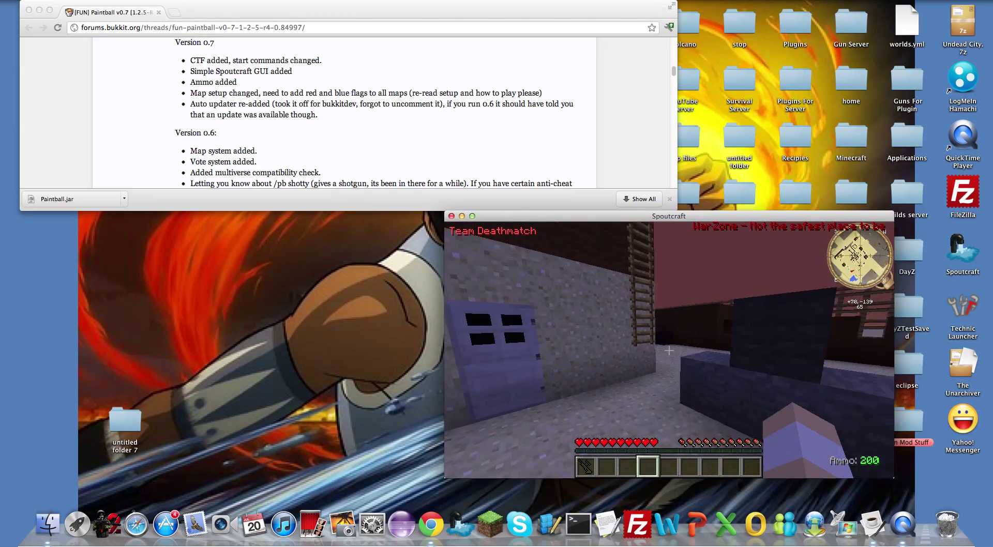
key(w)
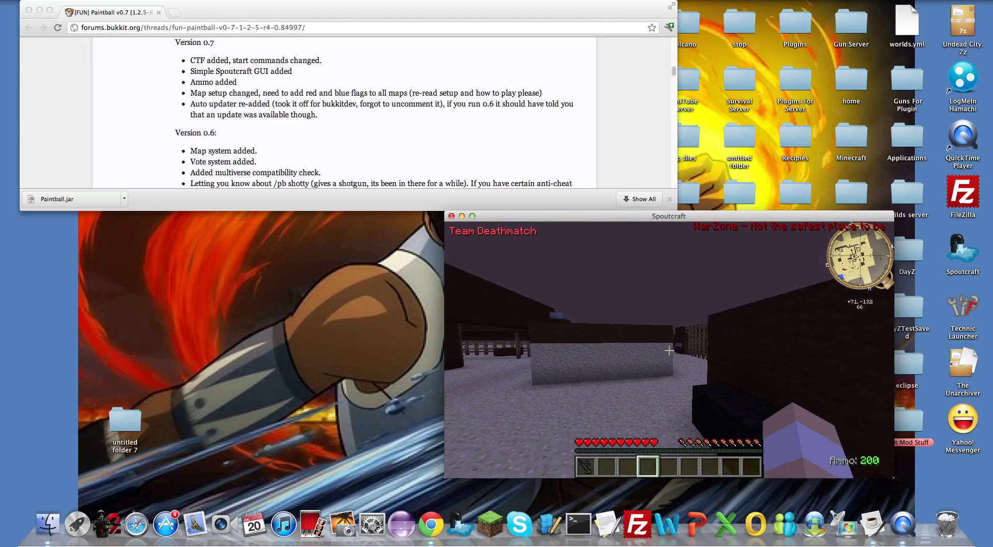
key(w)
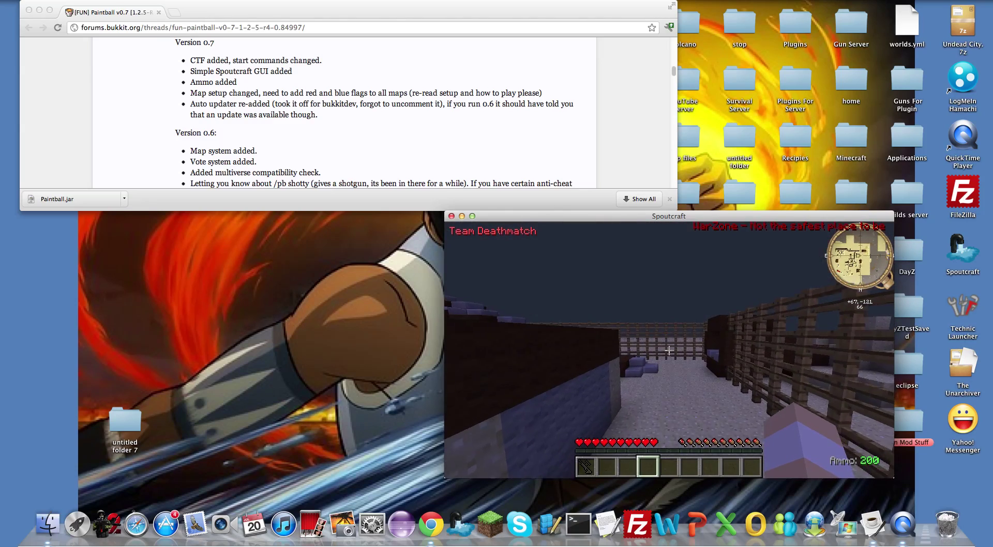
key(w)
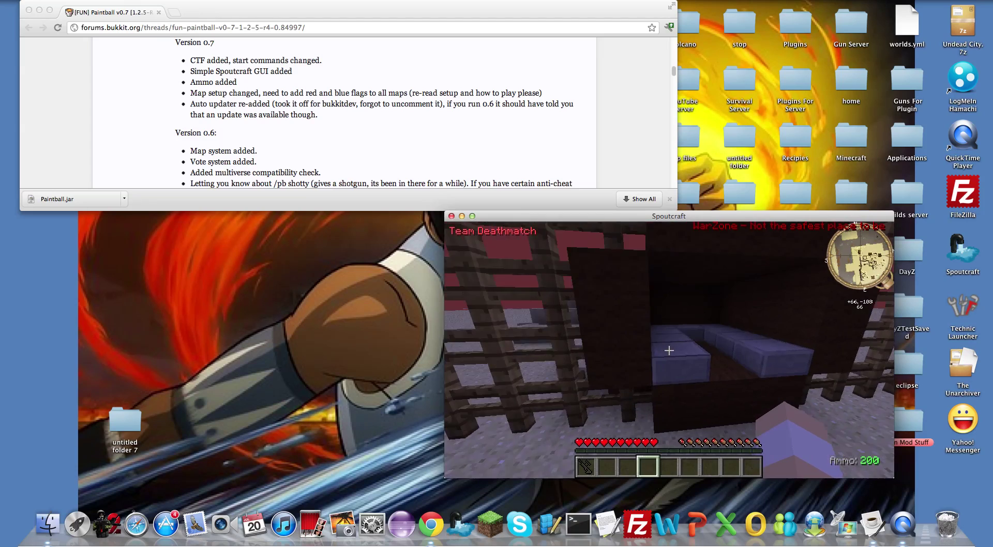
key(w)
With the paintball gun equipped, head for the tall tower and shoot the opposing player
key(1)
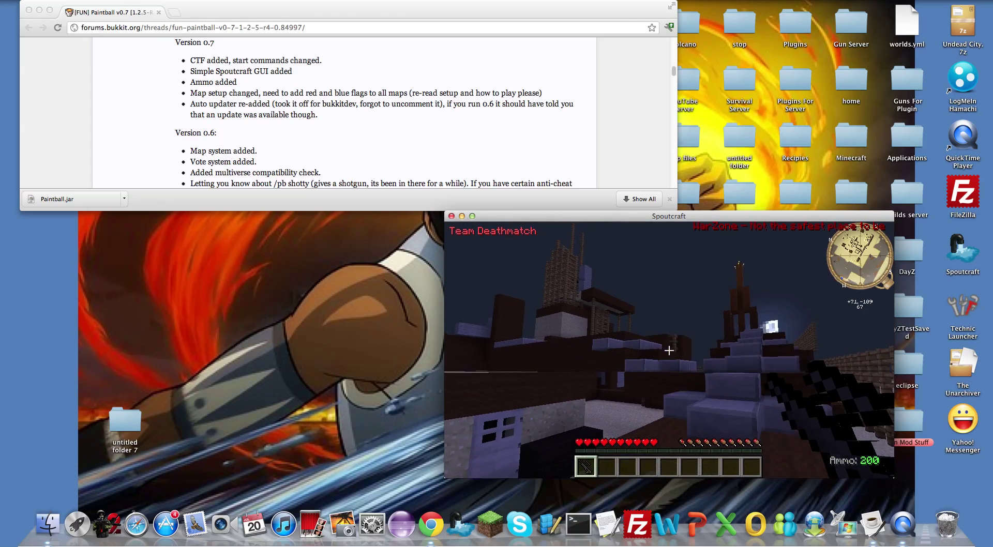
key(w)
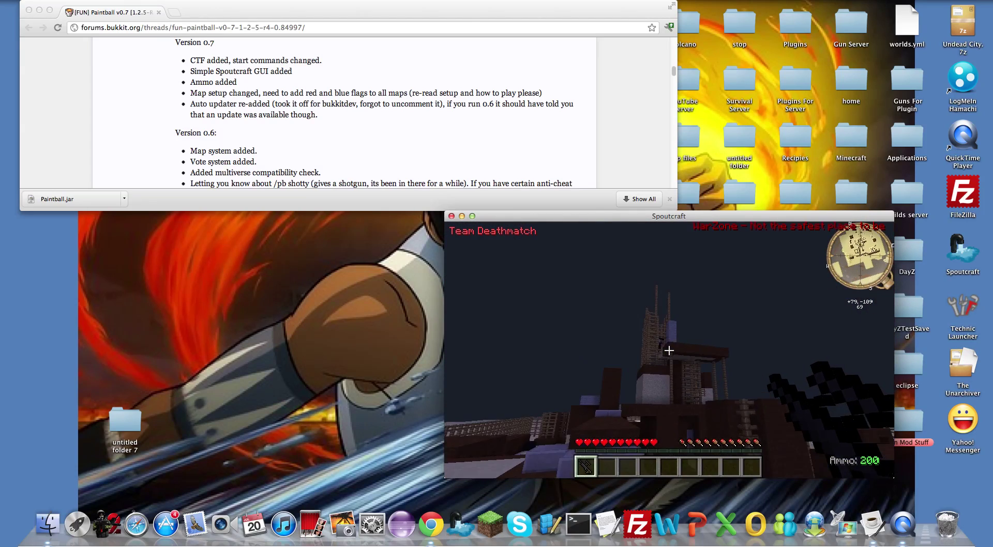
key(w)
right_click(669, 351)
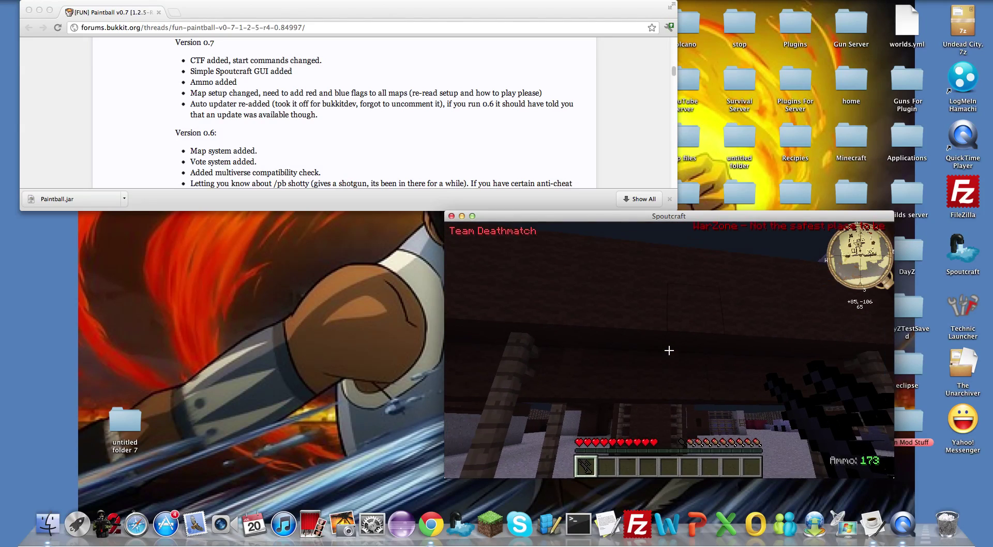
key(w)
right_click(668, 351)
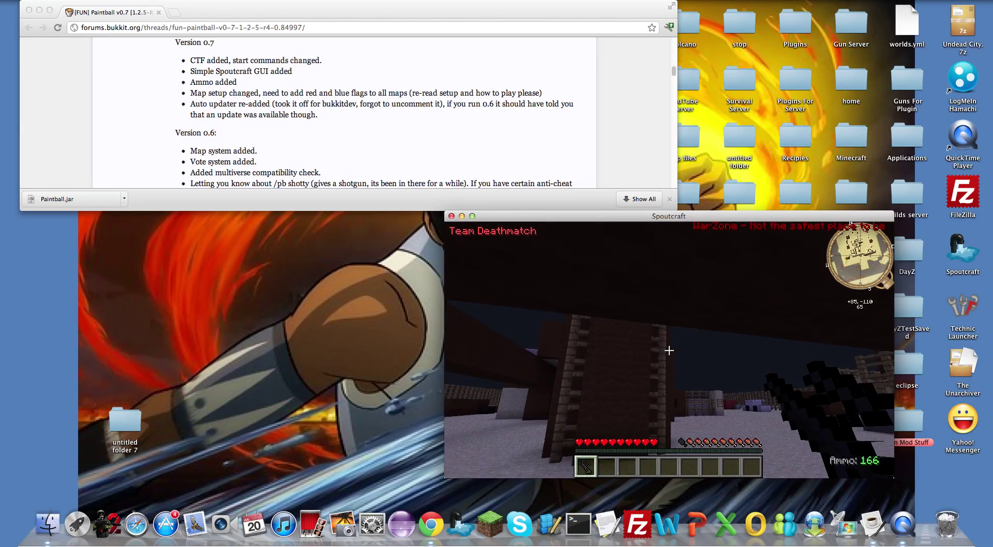
key(w)
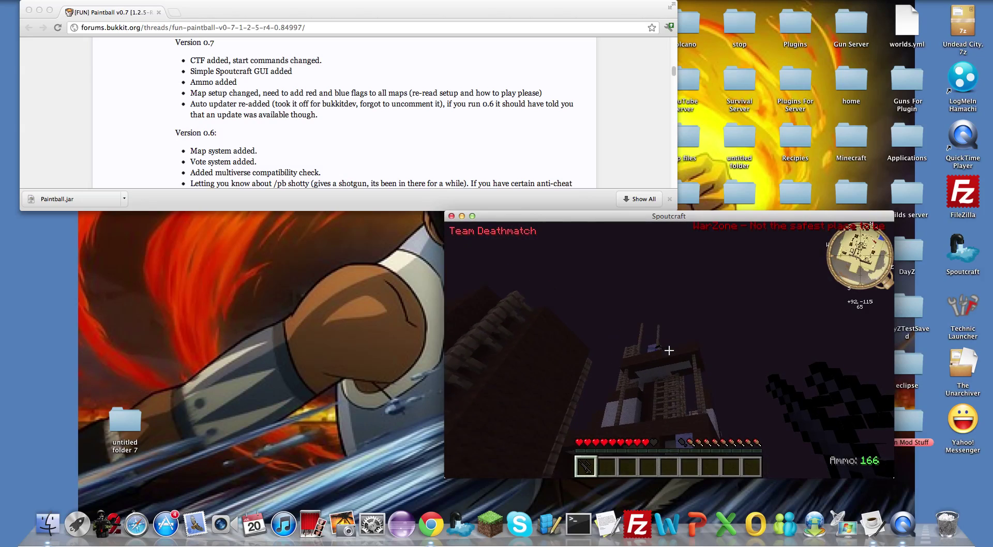
key(w)
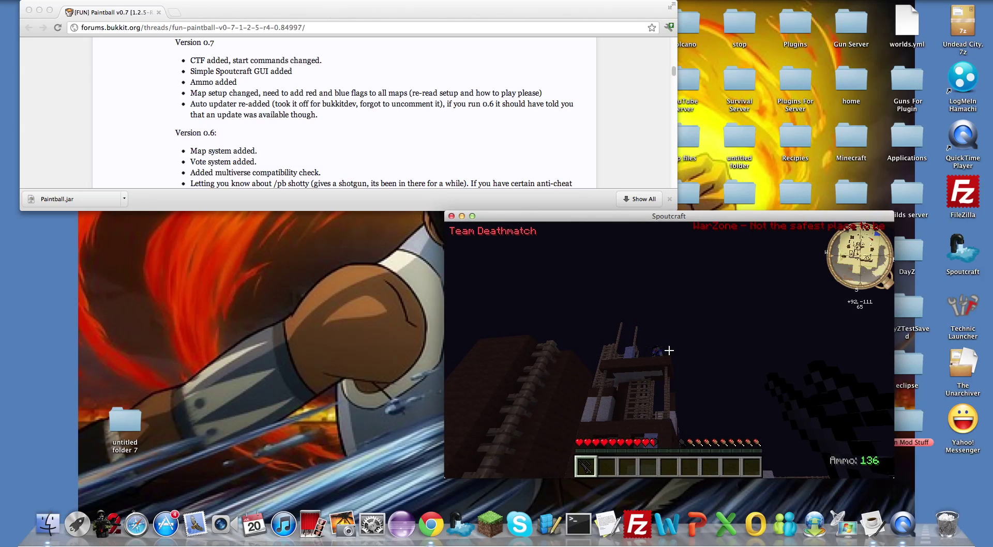
right_click(669, 350)
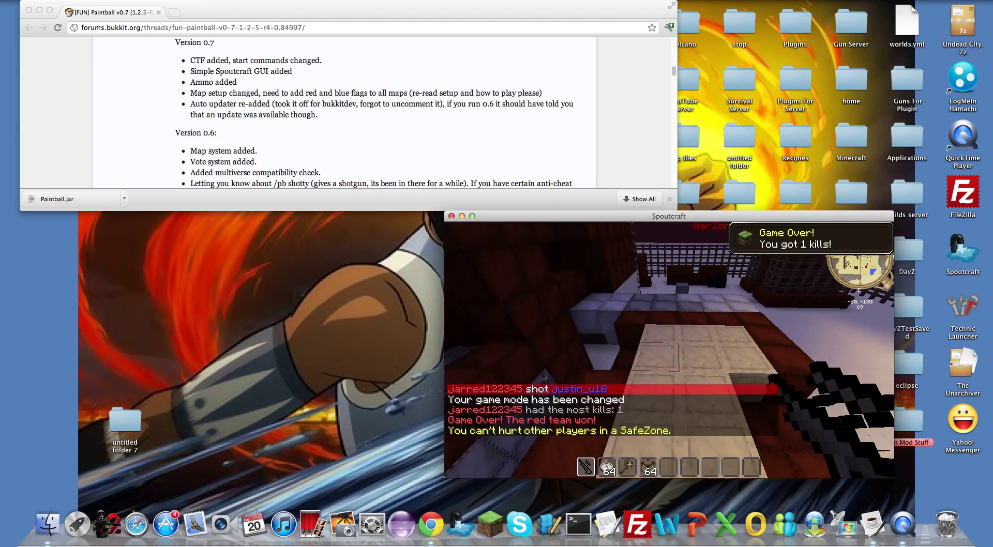
Walk to the lobby ladder and enter the /p paintball command to join a round
key(w)
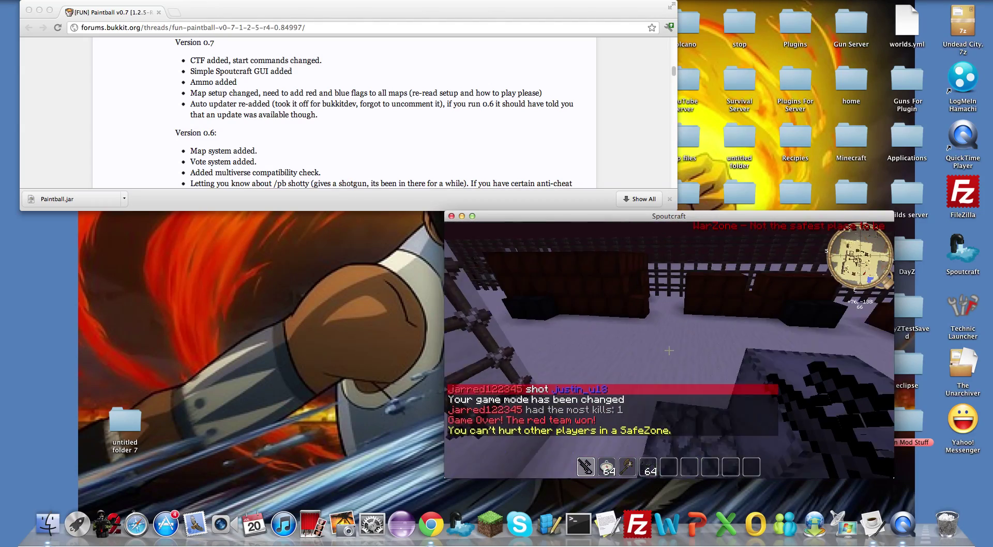
key(w)
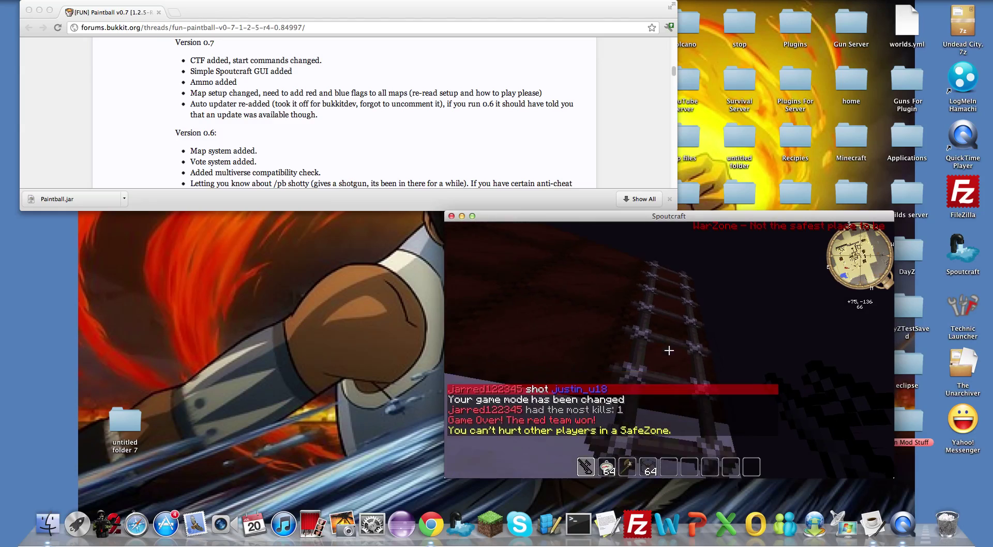
text(/pb t)
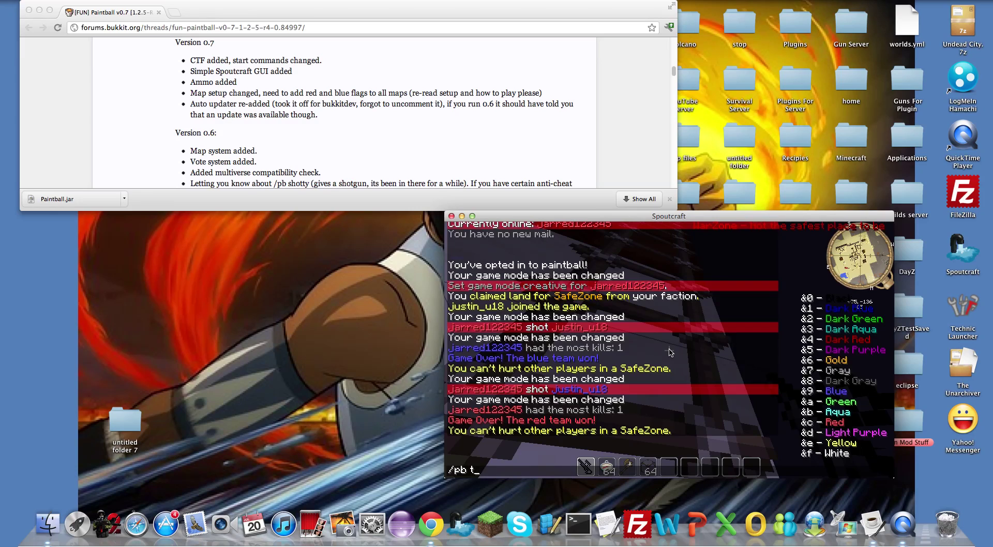
key(Escape)
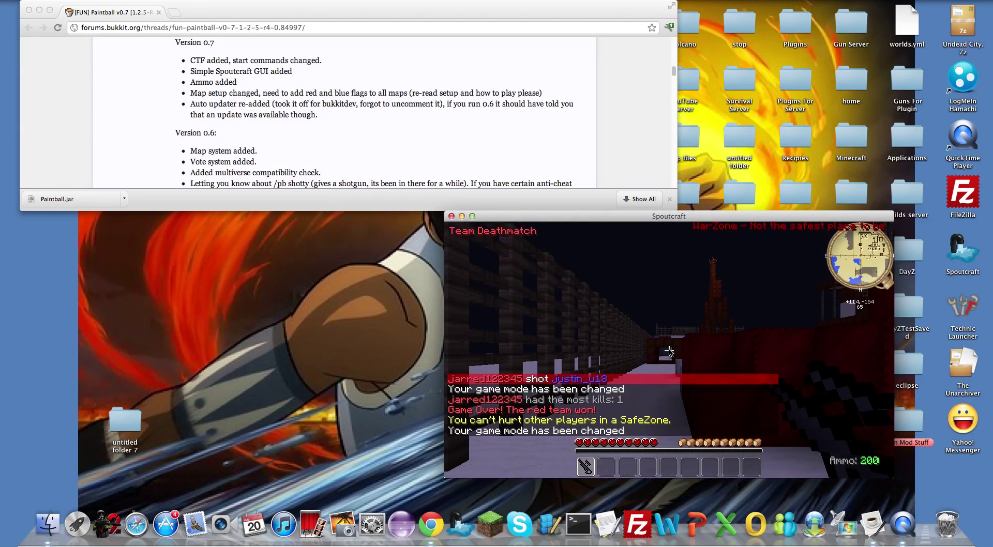
Look over the new buildings under the night sky and walk forward into the arena
key(w)
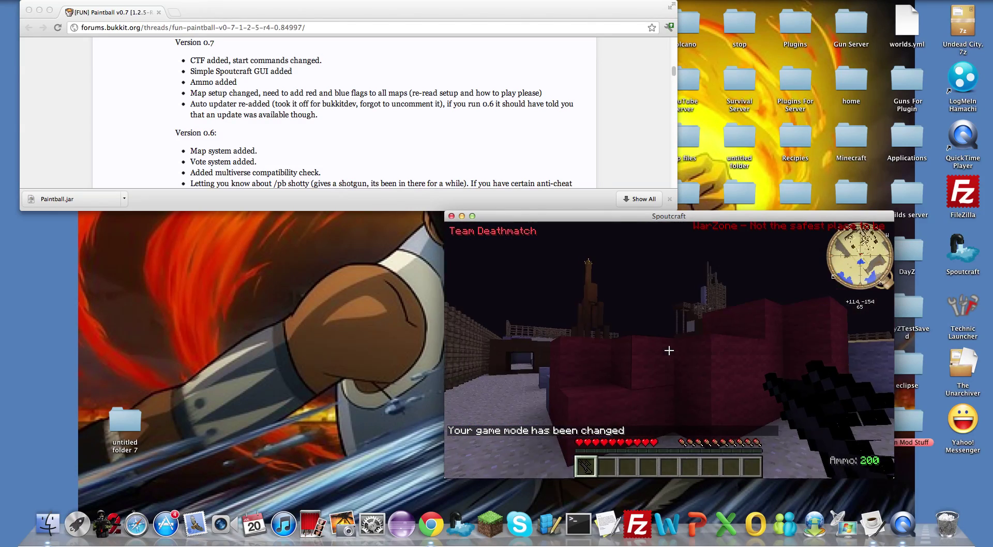
key(w)
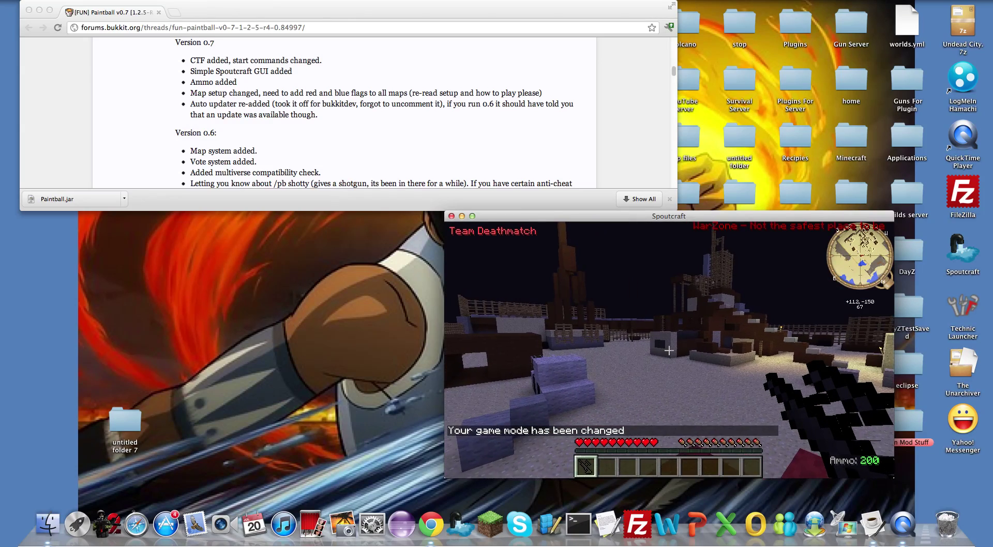
key(w)
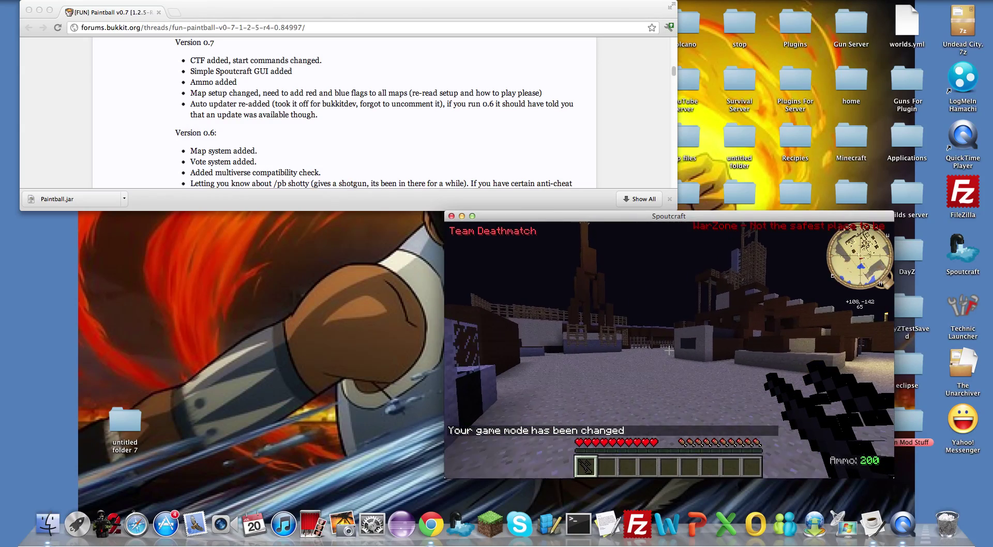
key(w)
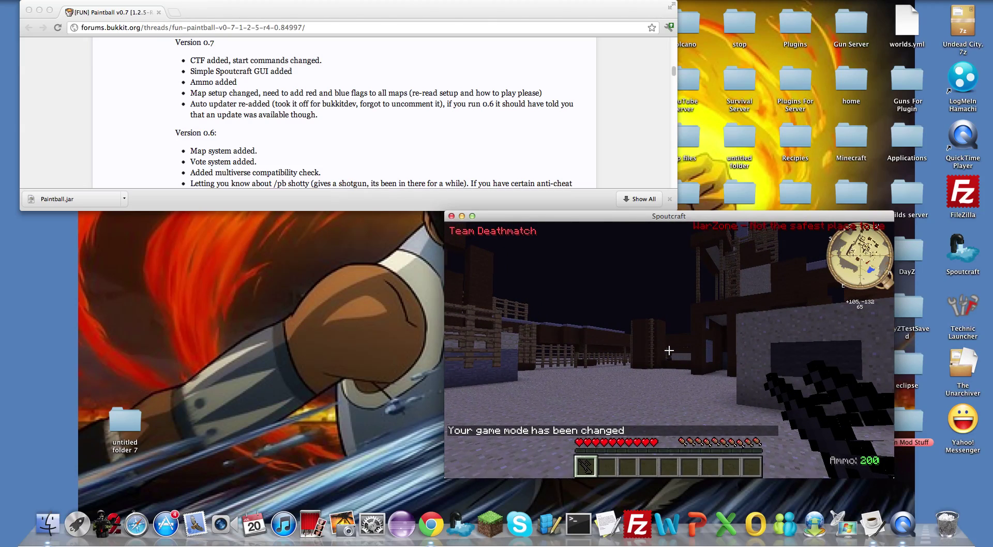
key(w)
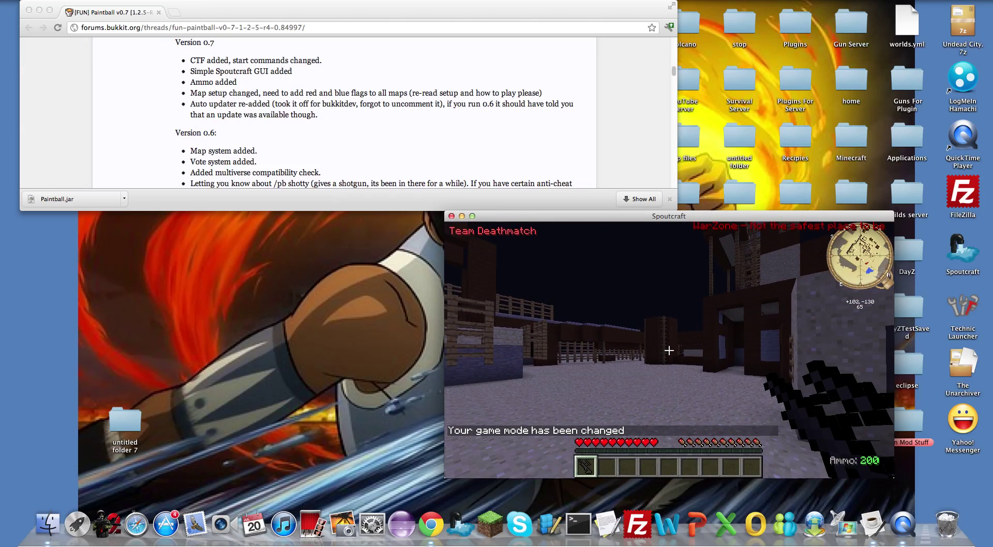
Cancel the chat, walk around the building corner toward the stone area, then bring up the Game menu
key(t)
text(/time da)
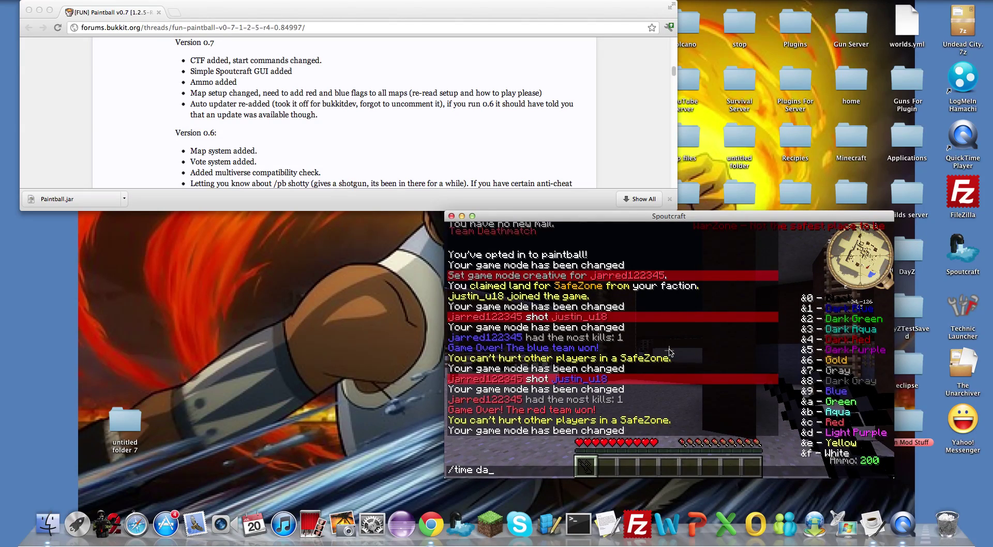
key(Escape)
key(w)
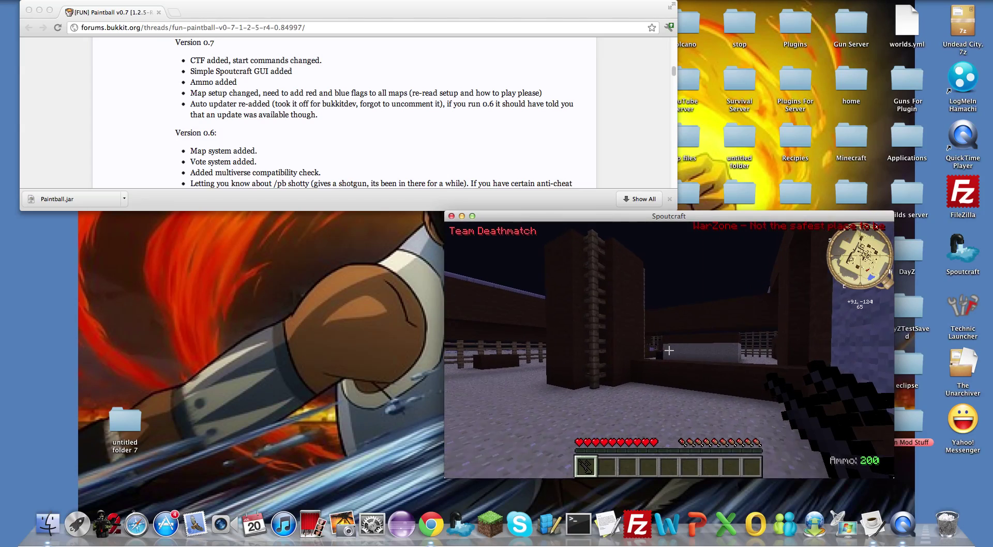
key(w)
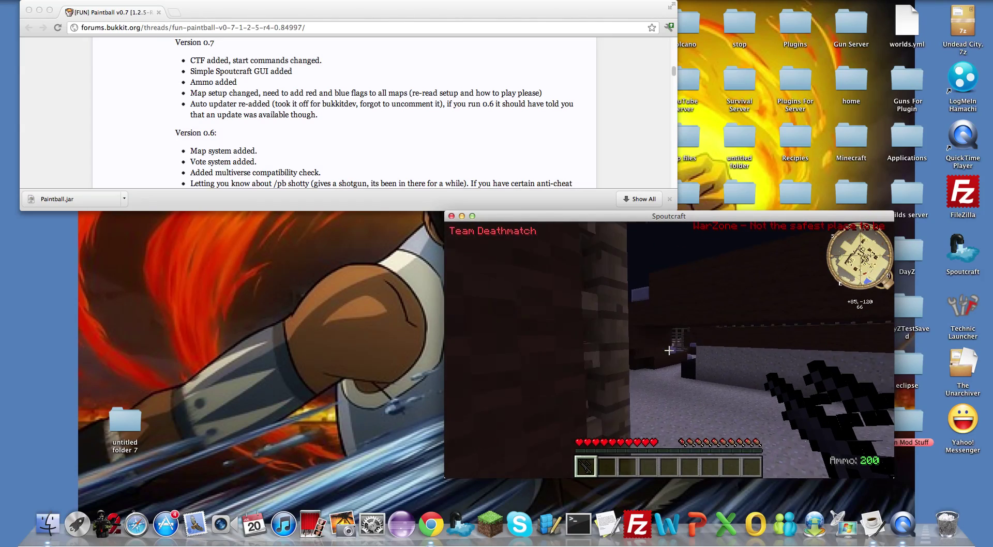
key(w)
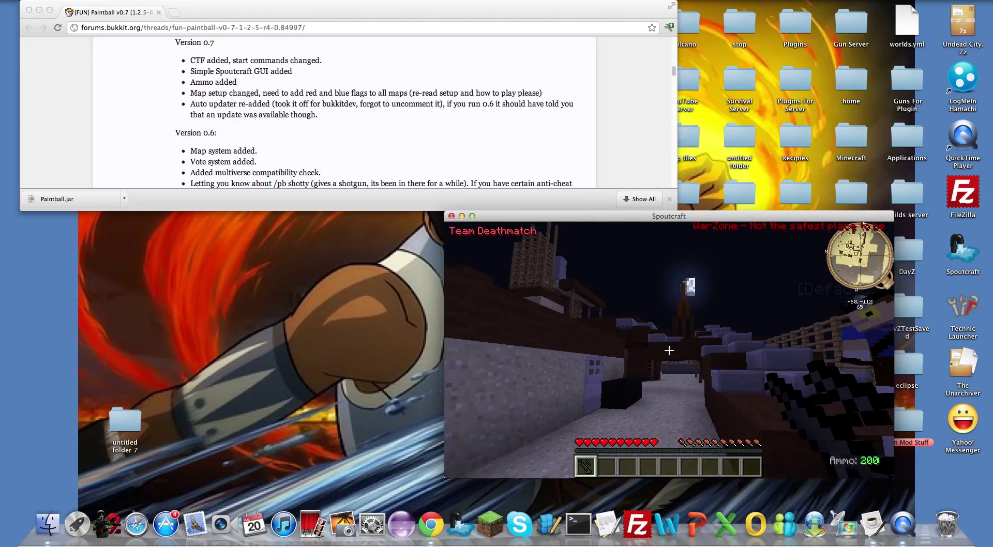
key(w)
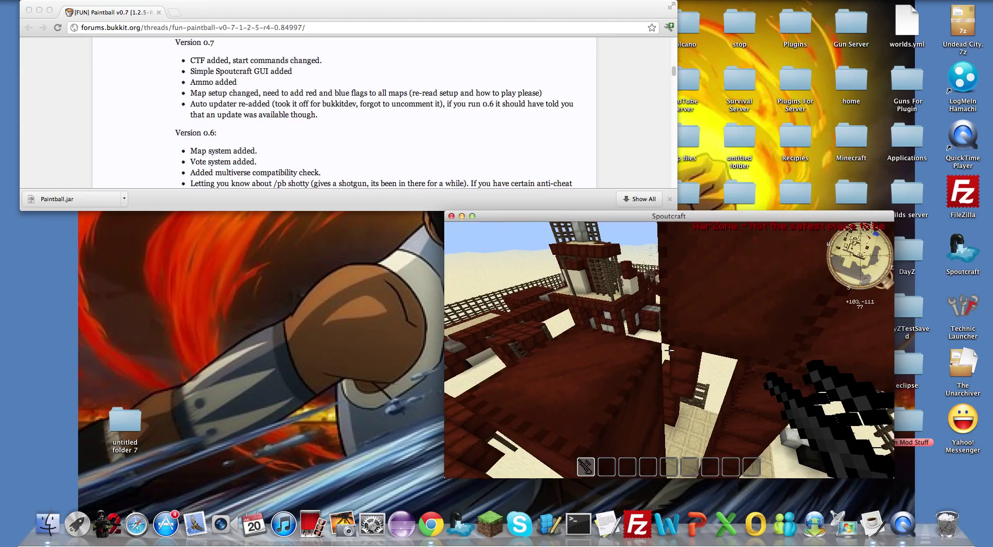
key(Escape)
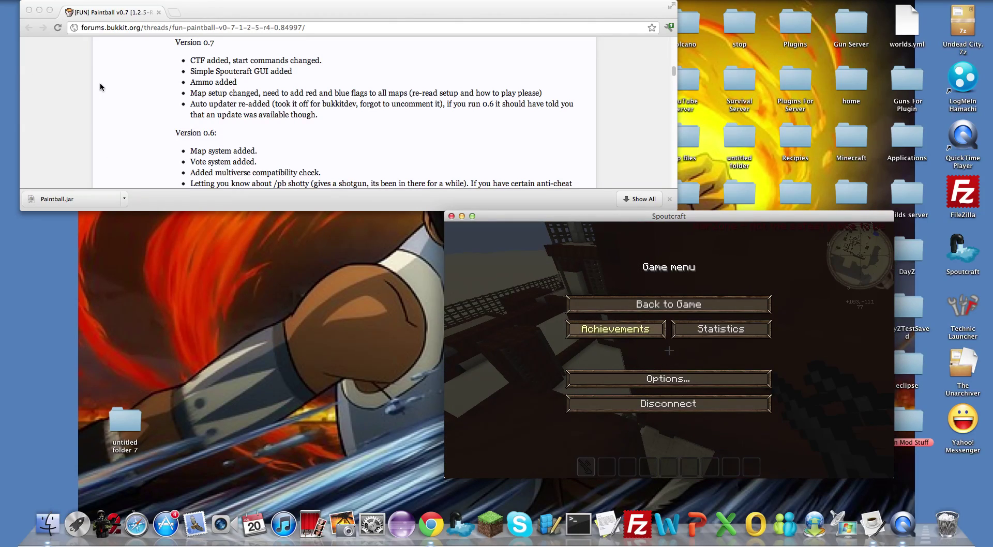